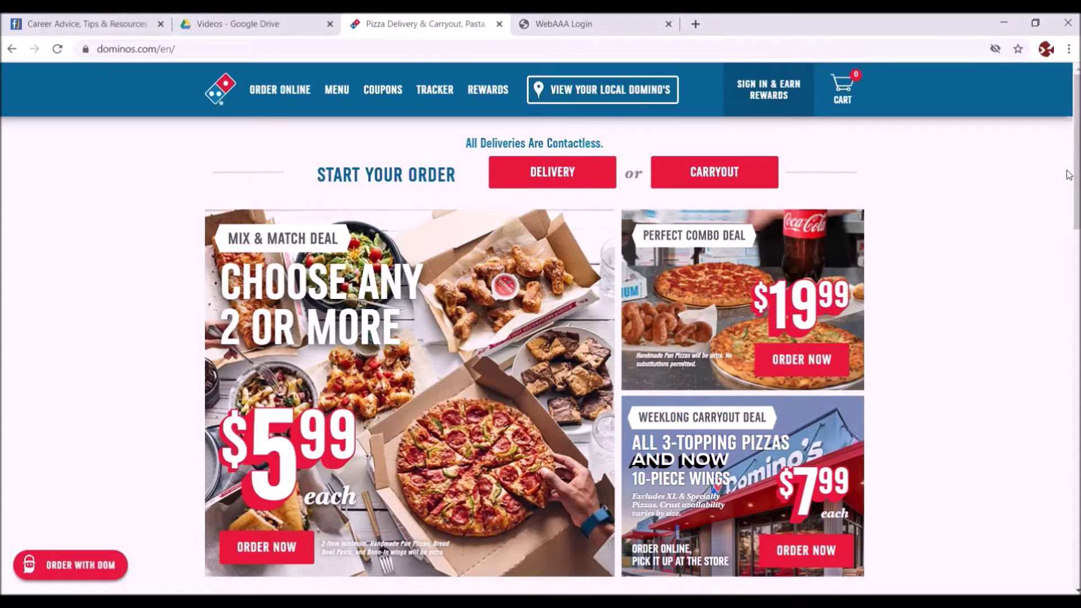
- Open Domino's careers site from the footer Jobs link and bring up the job category prompt
{"action": "left_click_drag", "start_coordinate": [1069, 188], "coordinate": [1030, 380]}
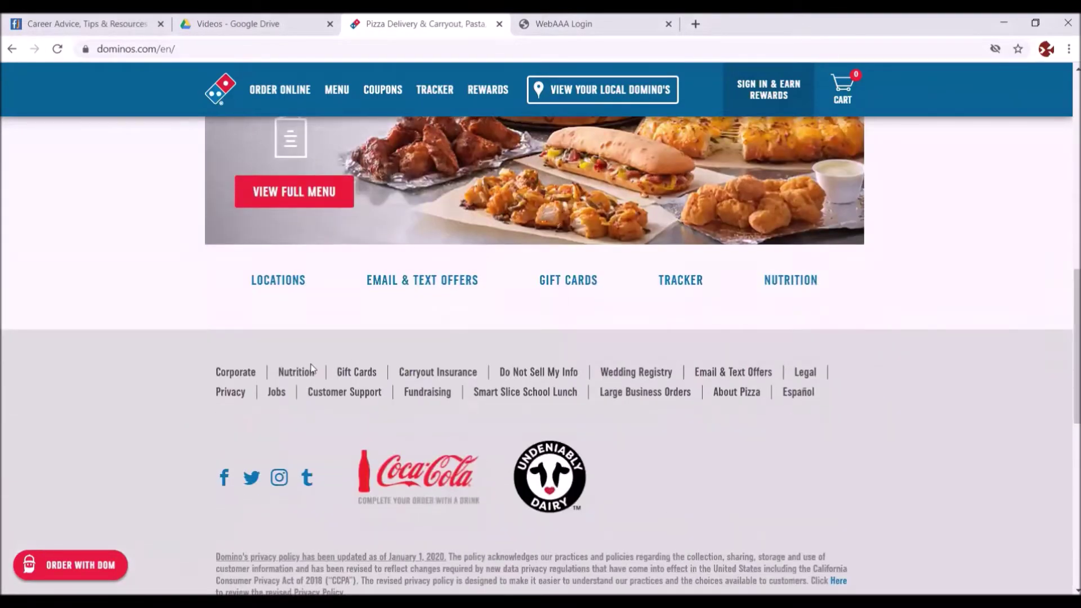
{"action": "left_click", "coordinate": [277, 394]}
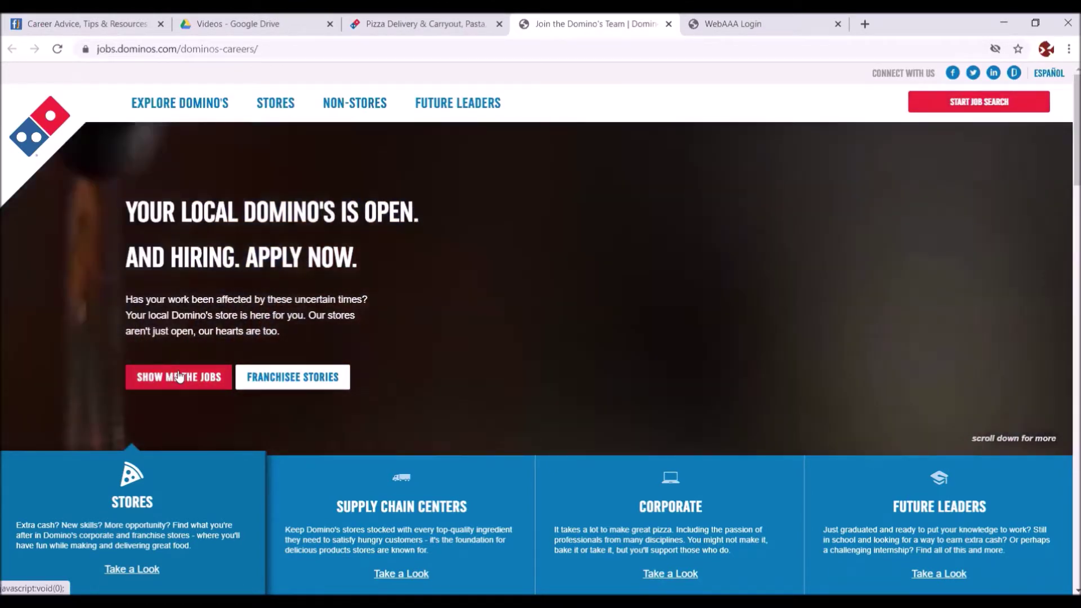
{"action": "left_click", "coordinate": [179, 376]}
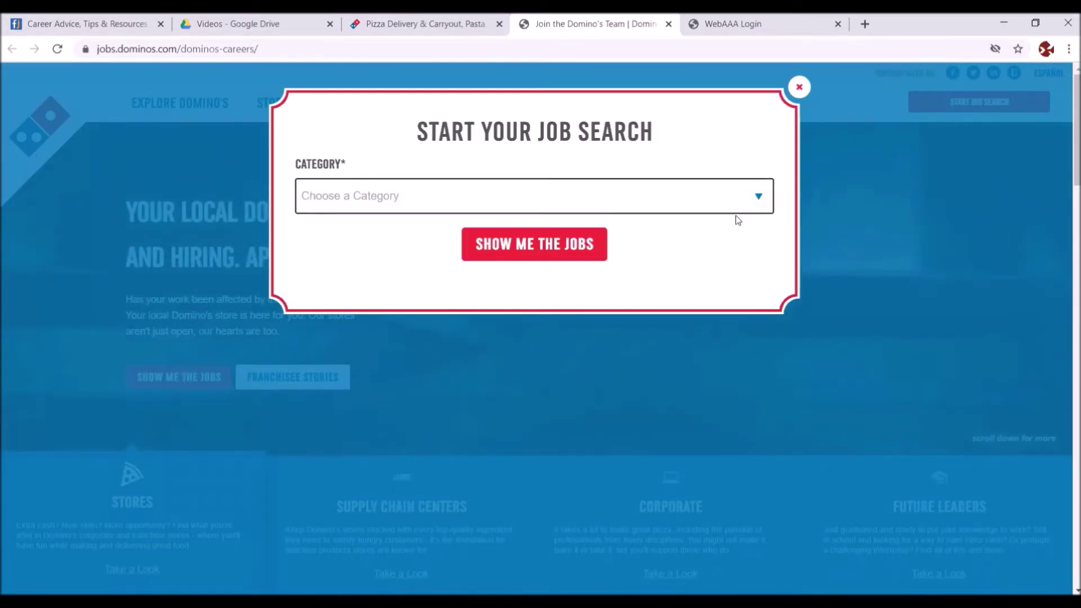
- Pick the Stores job category and show the matching store jobs near Baton Rouge
{"action": "left_click", "coordinate": [759, 199]}
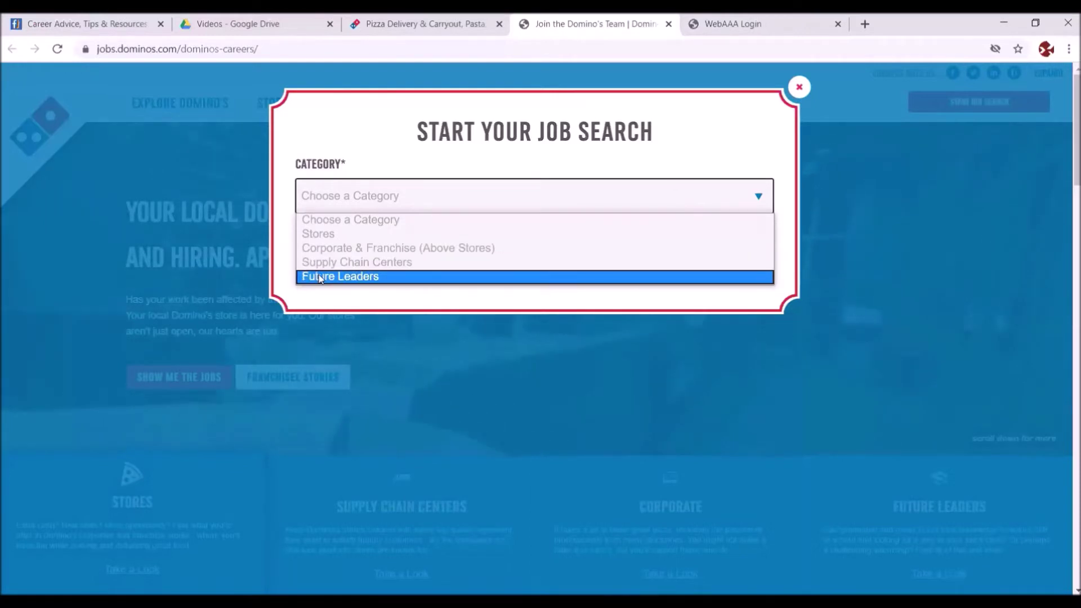
{"action": "left_click", "coordinate": [321, 235]}
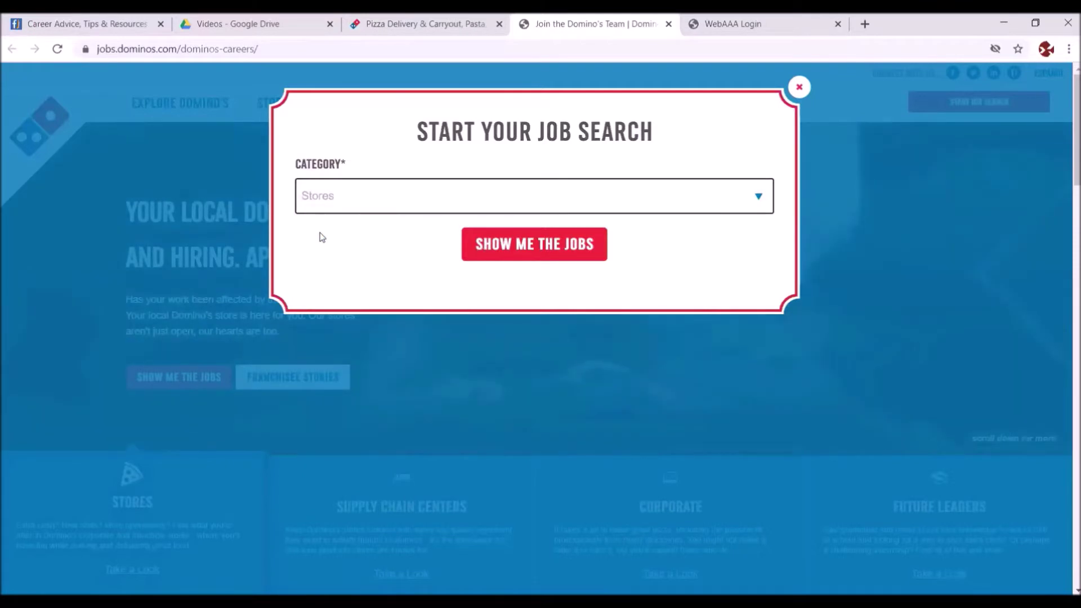
{"action": "left_click", "coordinate": [502, 246]}
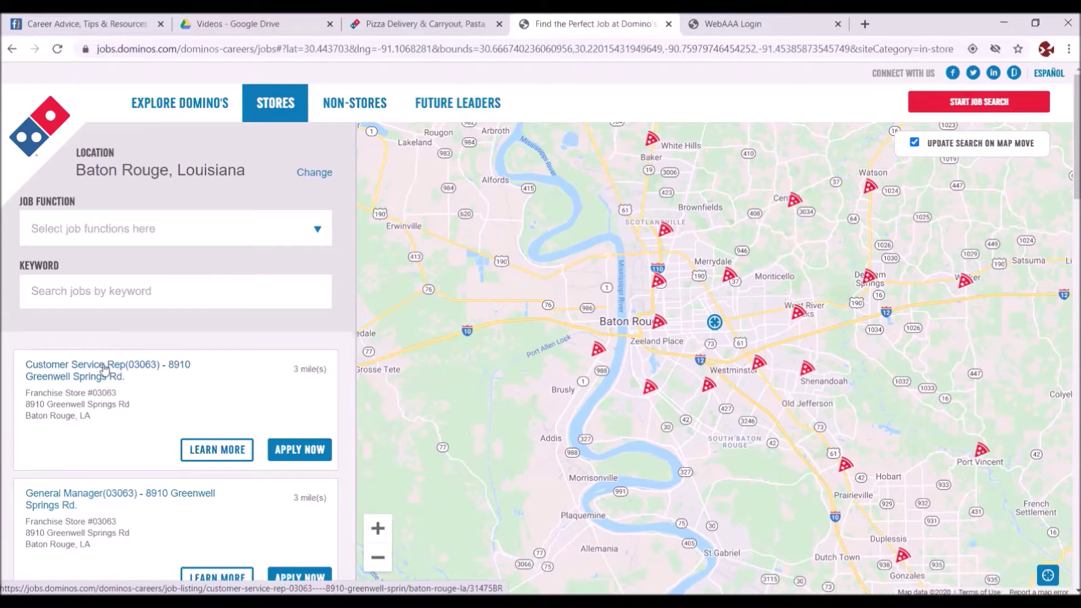
- Apply for the Customer Service Rep opening and review the BrassRing sign-in page
{"action": "left_click", "coordinate": [294, 451]}
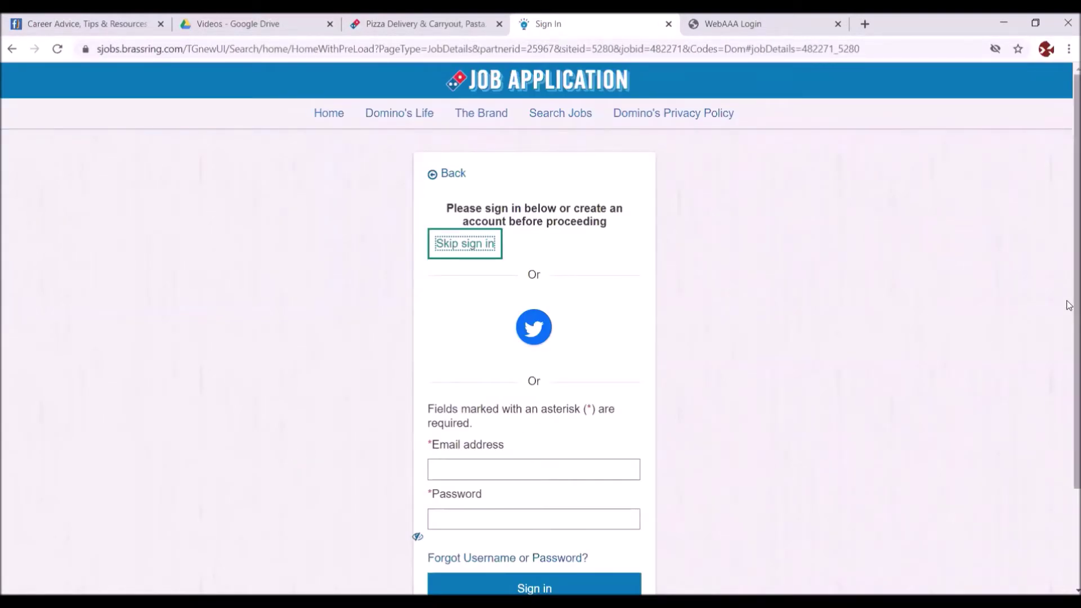
{"action": "left_click_drag", "start_coordinate": [1068, 308], "coordinate": [1068, 373]}
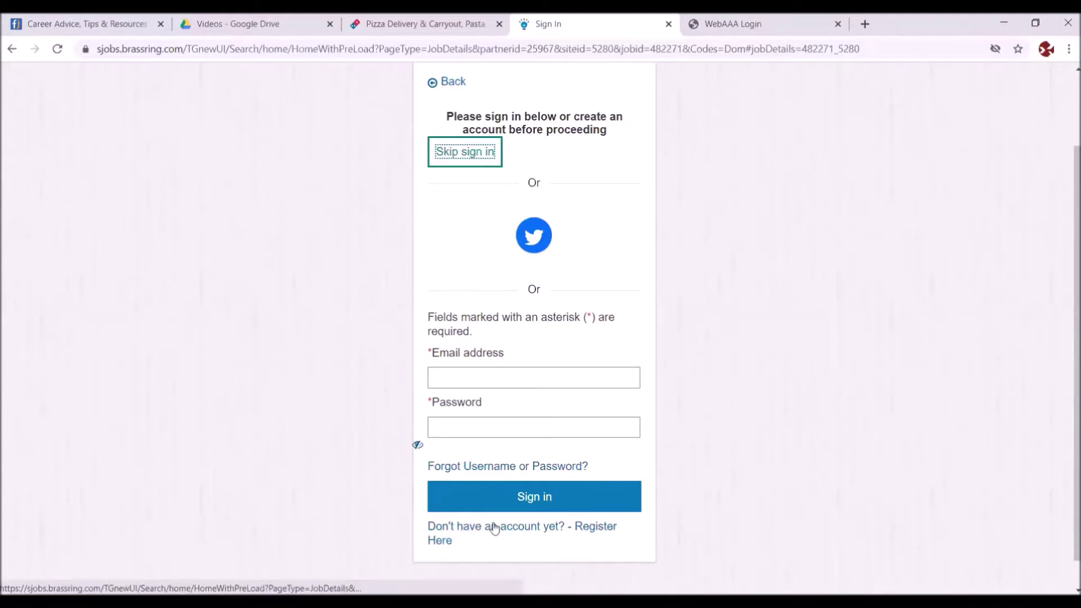
- Start registering a new account with the applicant's e-mail address and a valid password
{"action": "left_click", "coordinate": [598, 529]}
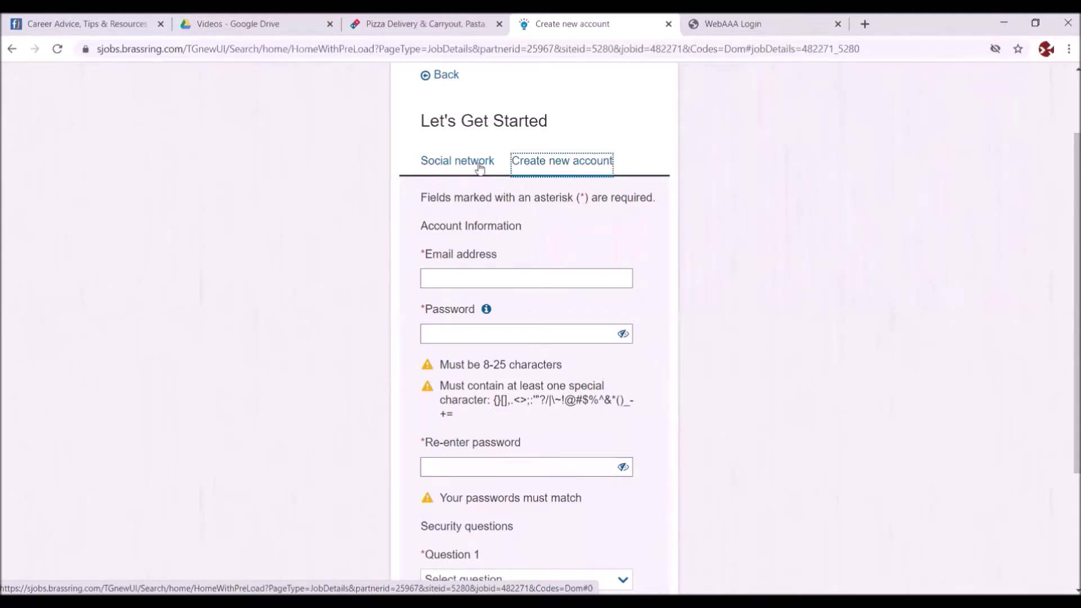
{"action": "left_click", "coordinate": [441, 277]}
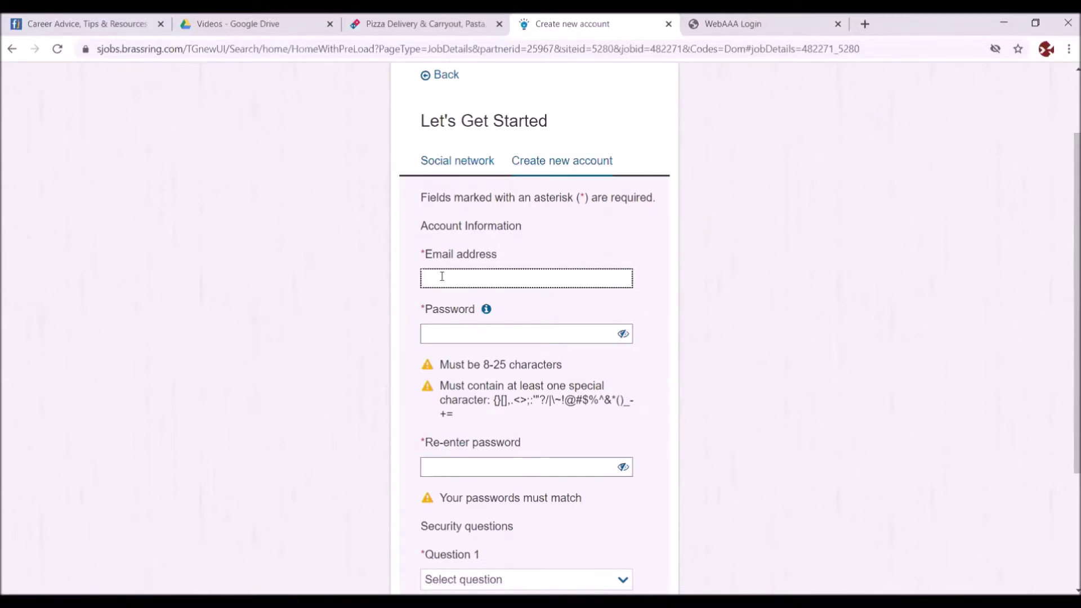
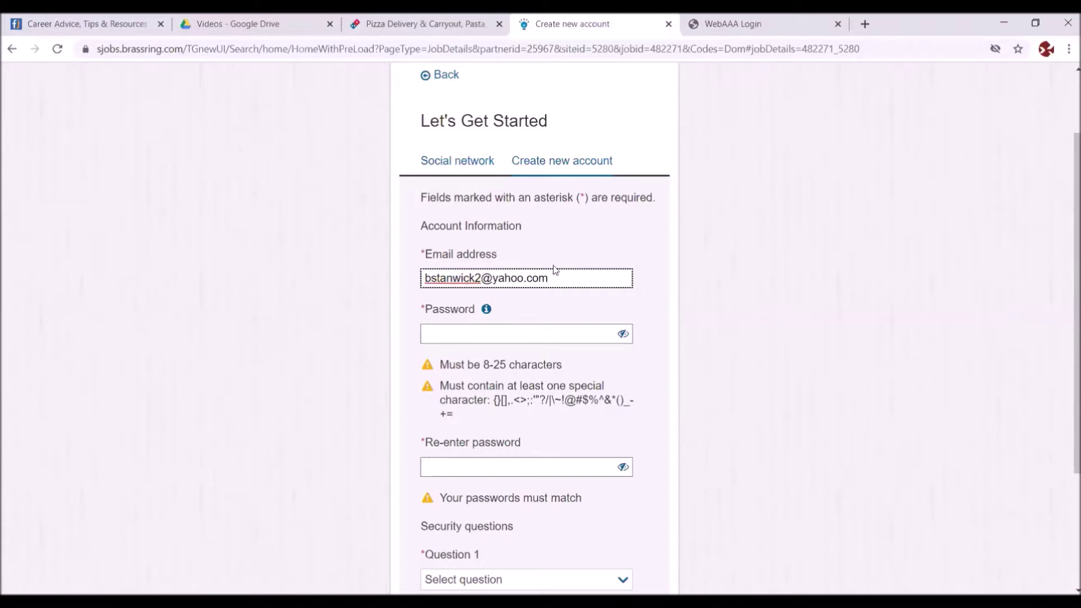
{"action": "left_click", "coordinate": [444, 332]}
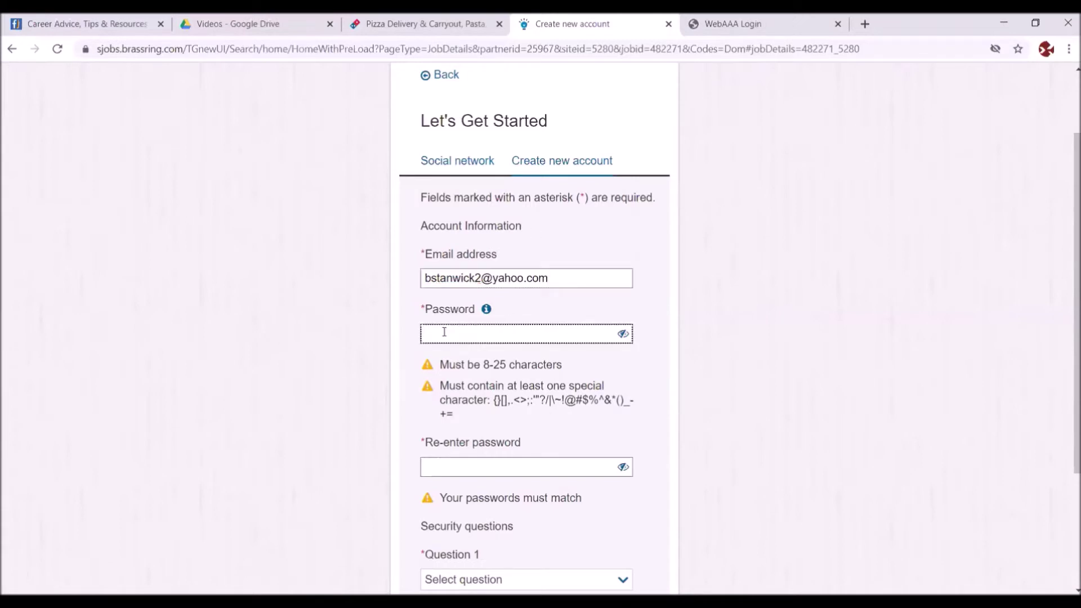
{"action": "type", "text": "••"}
{"action": "key", "text": "BackSpace"}
{"action": "key", "text": "BackSpace"}
{"action": "type", "text": "••••••••••••"}
- Re-enter the same password in the confirmation field so both passwords match
{"action": "left_click", "coordinate": [453, 468]}
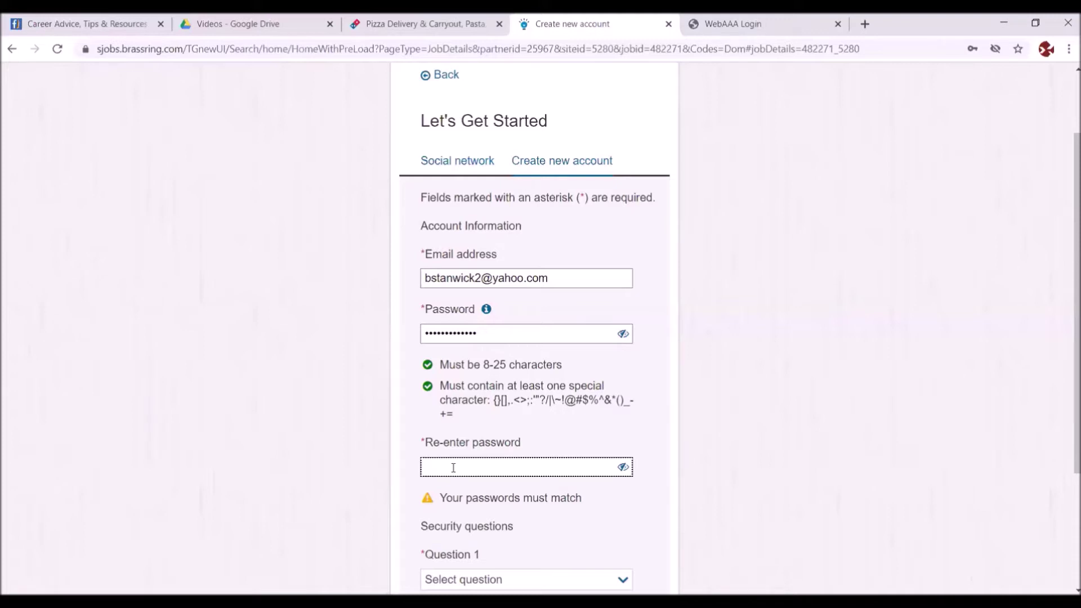
{"action": "type", "text": "•••••••••••••"}
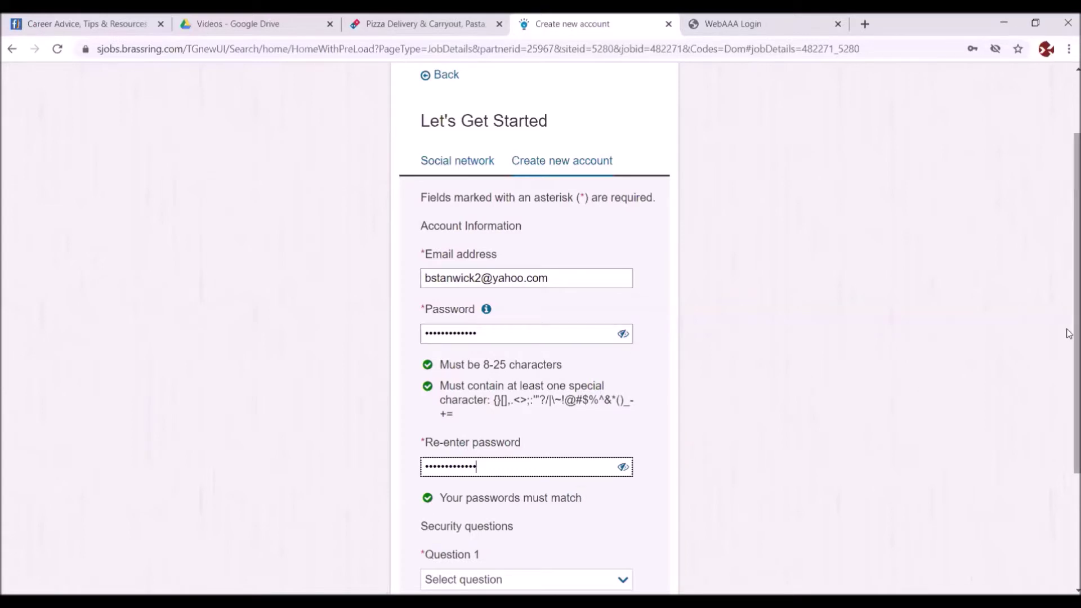
{"action": "scroll", "coordinate": [1068, 340], "scroll_direction": "down", "scroll_amount": 2}
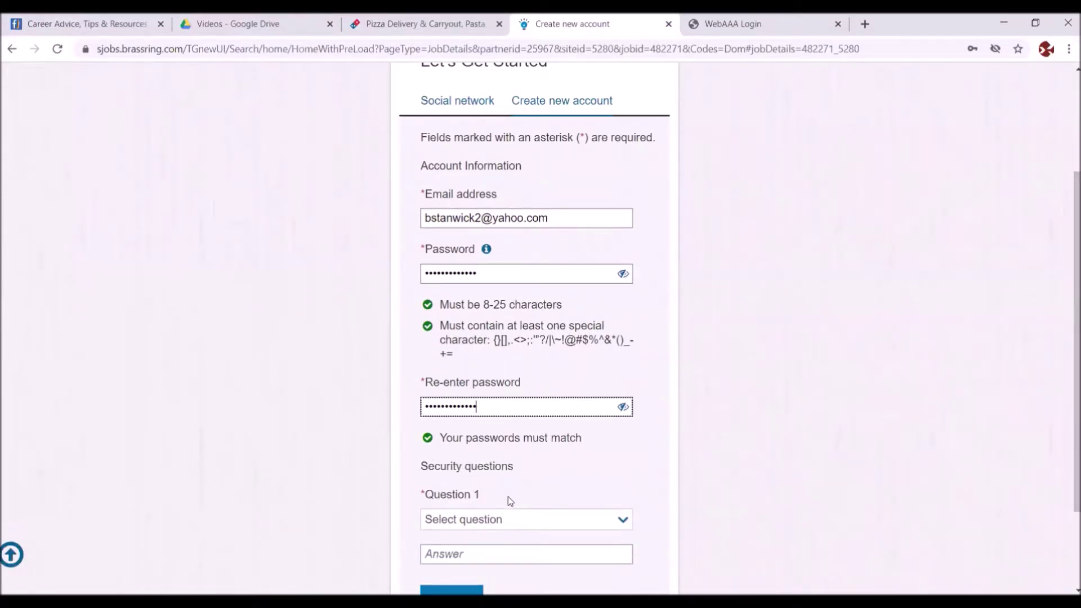
- Choose 'What is your first pet's name?' for security Question 1 and type its answer
{"action": "left_click", "coordinate": [626, 520]}
{"action": "left_click", "coordinate": [626, 520]}
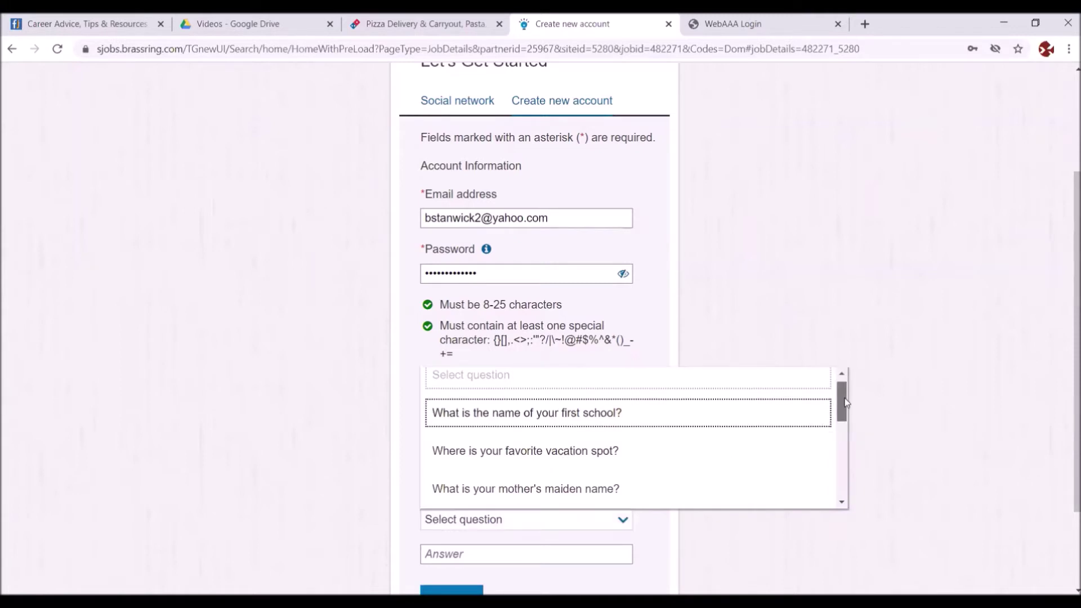
{"action": "scroll", "coordinate": [843, 428], "scroll_direction": "down", "scroll_amount": 3}
{"action": "left_click_drag", "start_coordinate": [841, 413], "coordinate": [838, 387]}
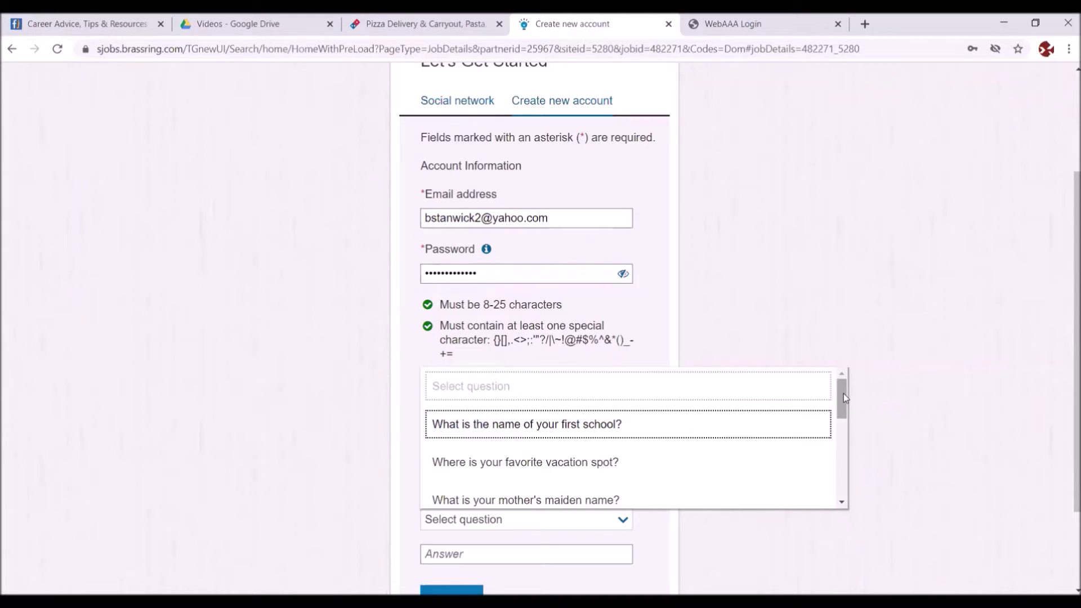
{"action": "left_click_drag", "start_coordinate": [843, 397], "coordinate": [838, 415]}
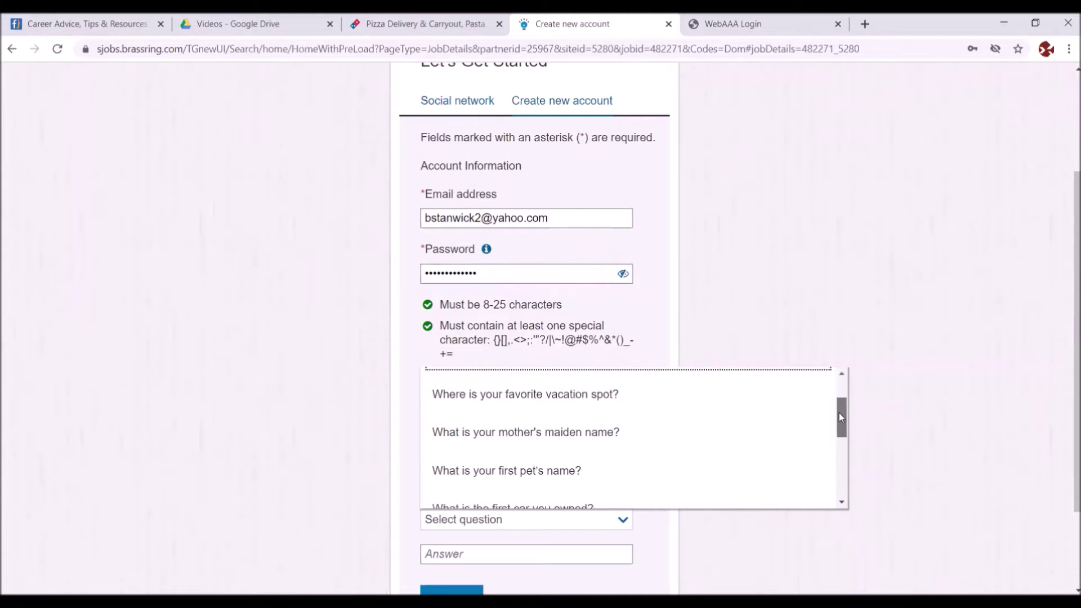
{"action": "left_click_drag", "start_coordinate": [839, 415], "coordinate": [838, 417]}
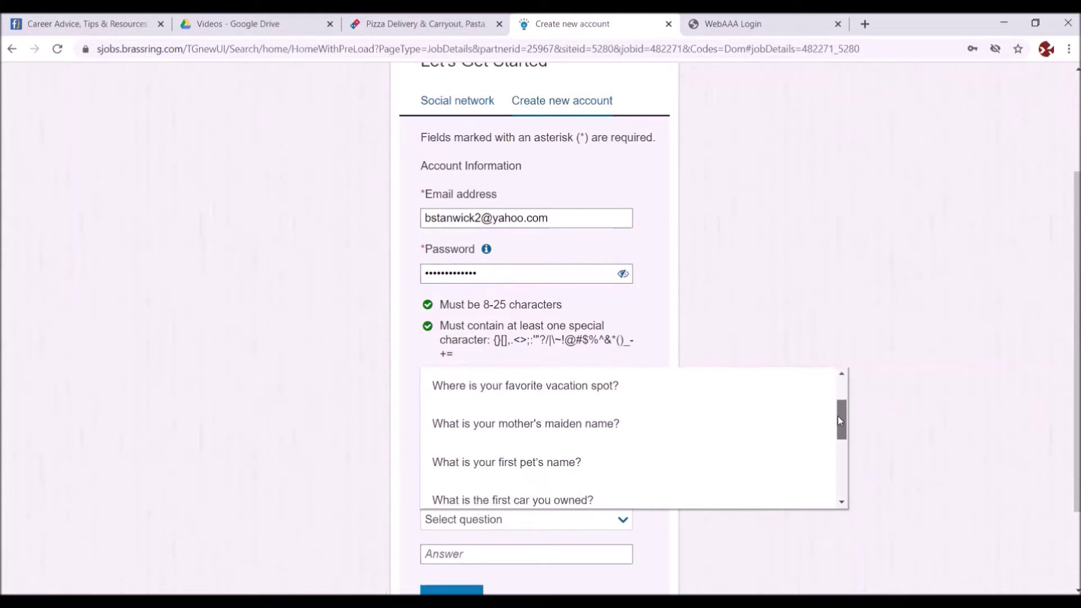
{"action": "left_click", "coordinate": [450, 460]}
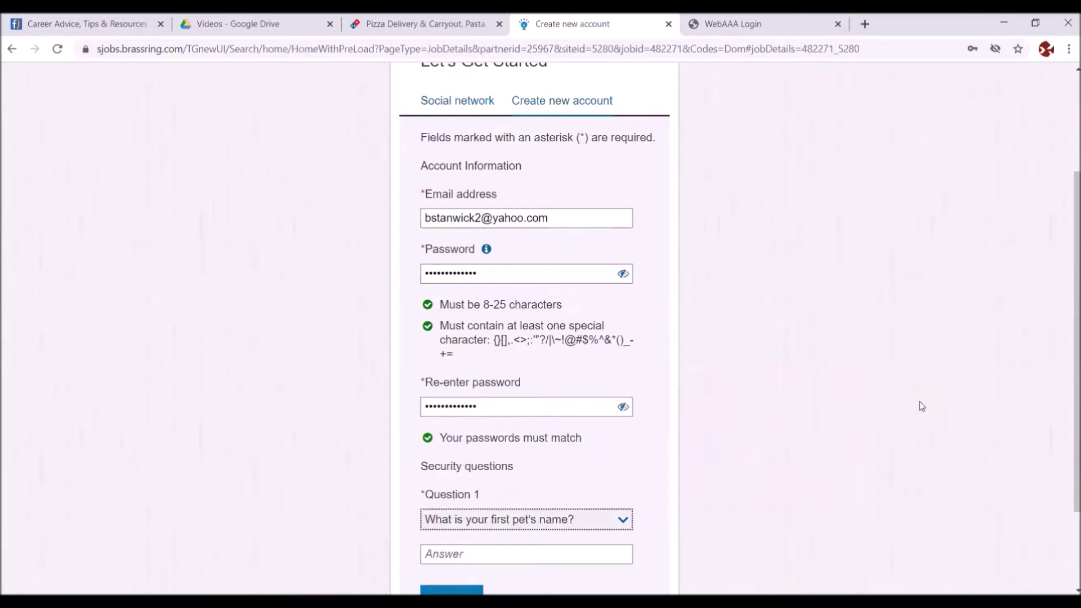
{"action": "left_click_drag", "start_coordinate": [1068, 383], "coordinate": [1064, 429]}
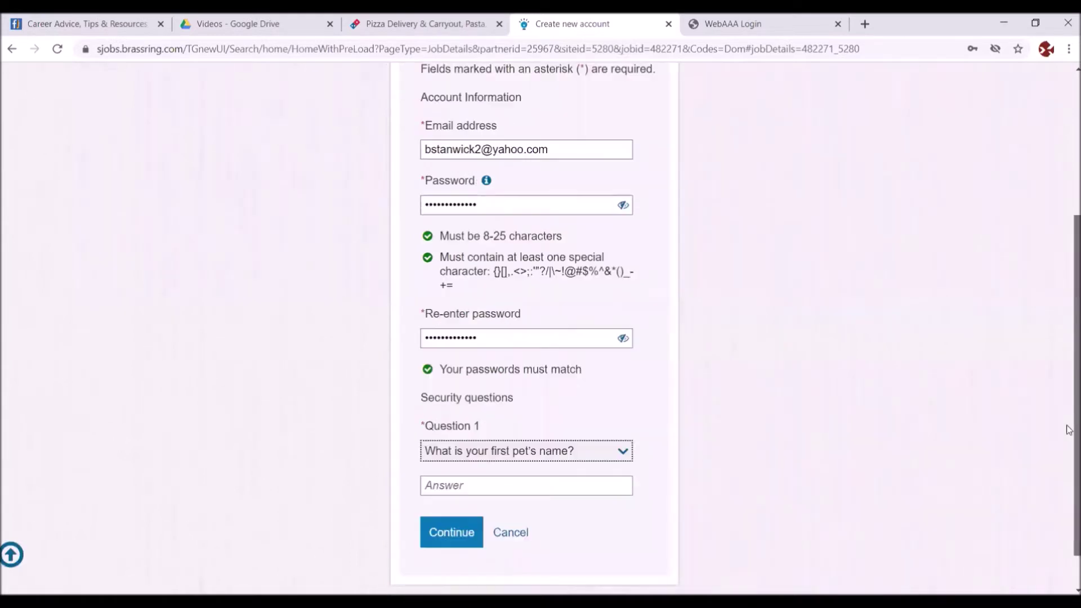
{"action": "left_click", "coordinate": [433, 484]}
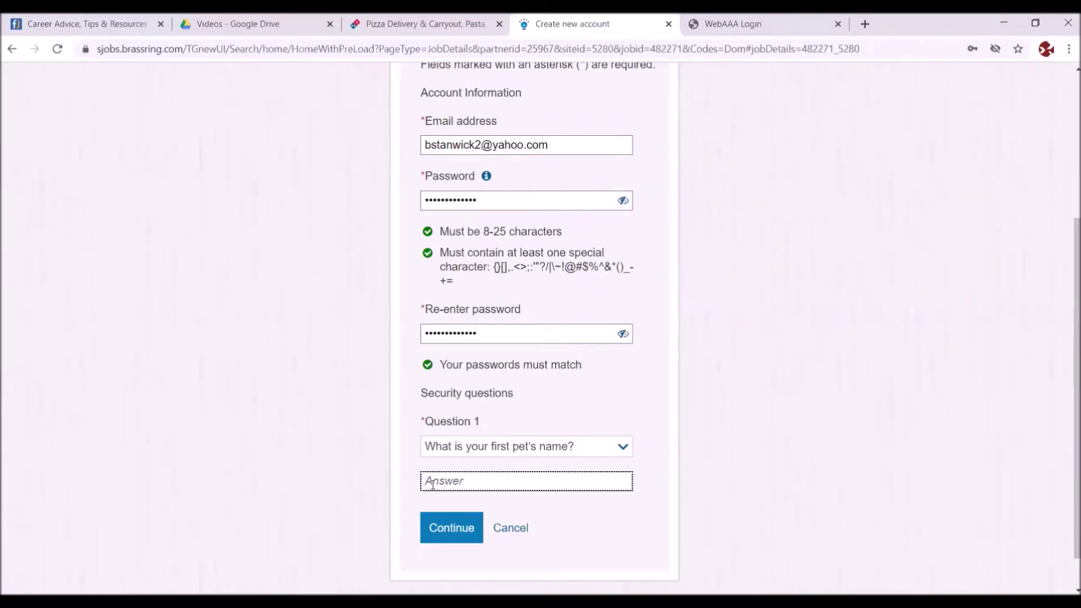
{"action": "type", "text": "Rover"}
- Submit the new account and begin the Customer Service Rep application
{"action": "left_click", "coordinate": [458, 529]}
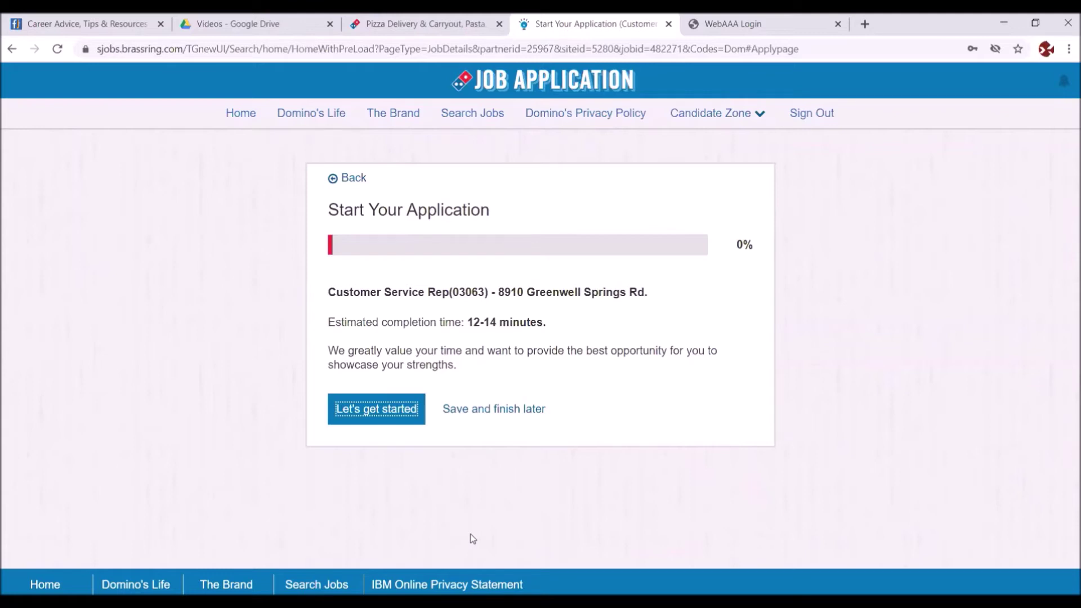
{"action": "left_click", "coordinate": [367, 407]}
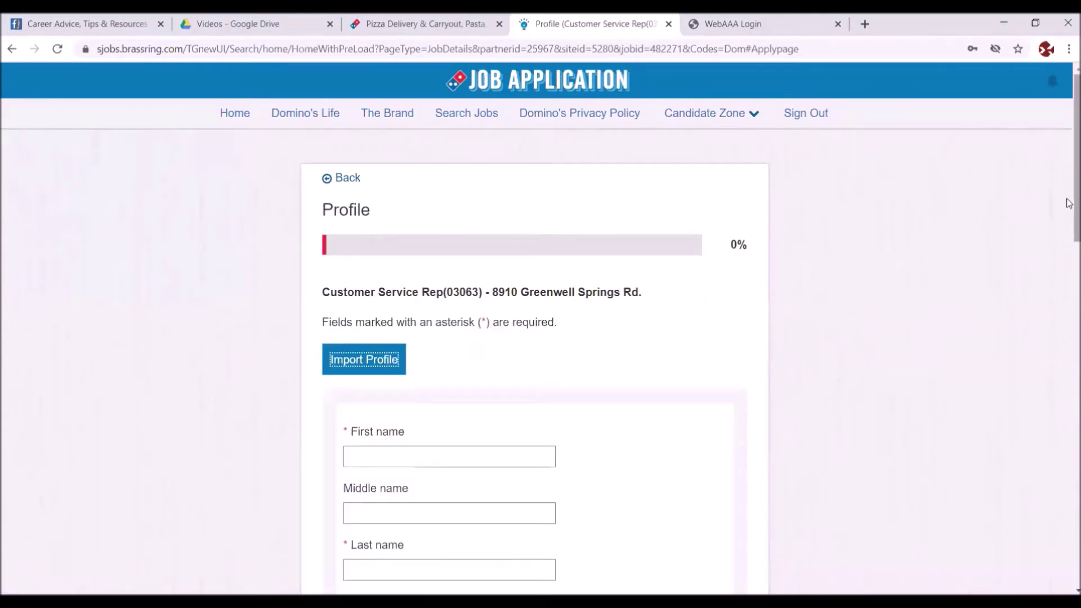
- Enter the applicant's first and last name on the Profile form
{"action": "left_click_drag", "start_coordinate": [1069, 204], "coordinate": [1068, 274]}
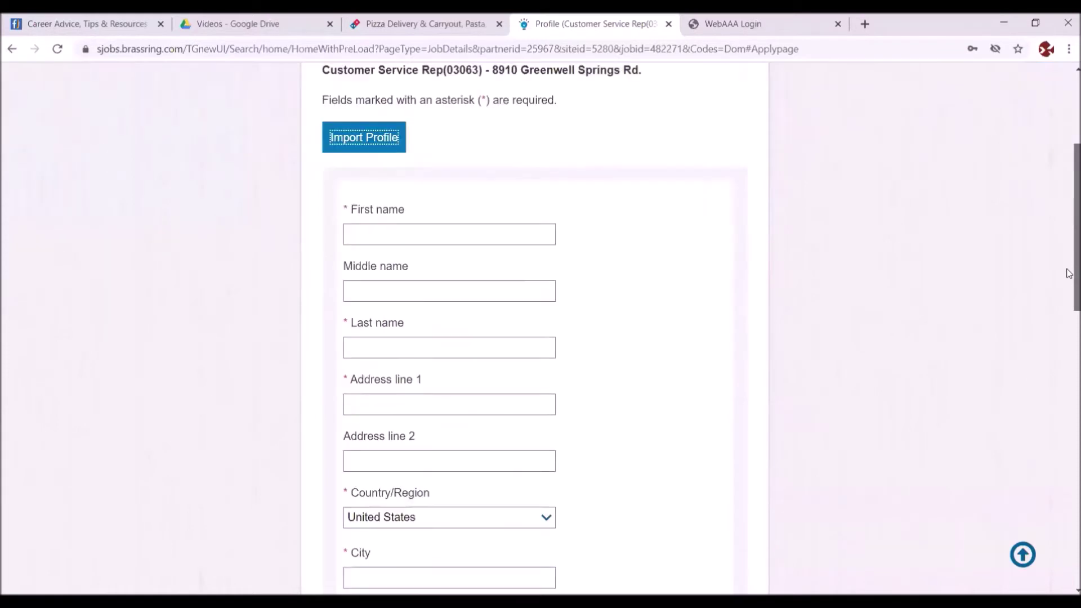
{"action": "left_click", "coordinate": [369, 229]}
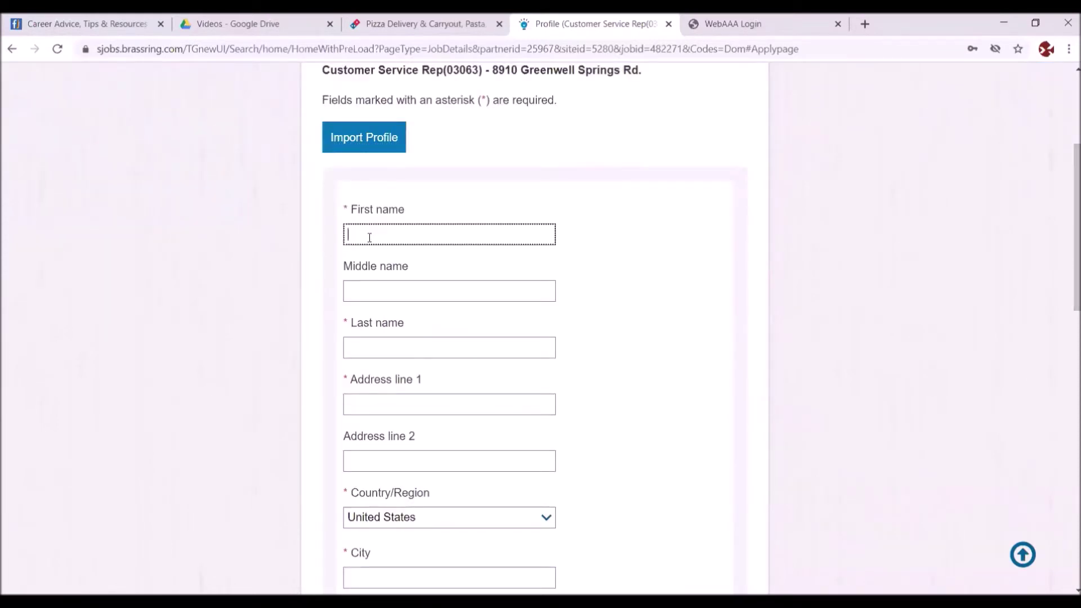
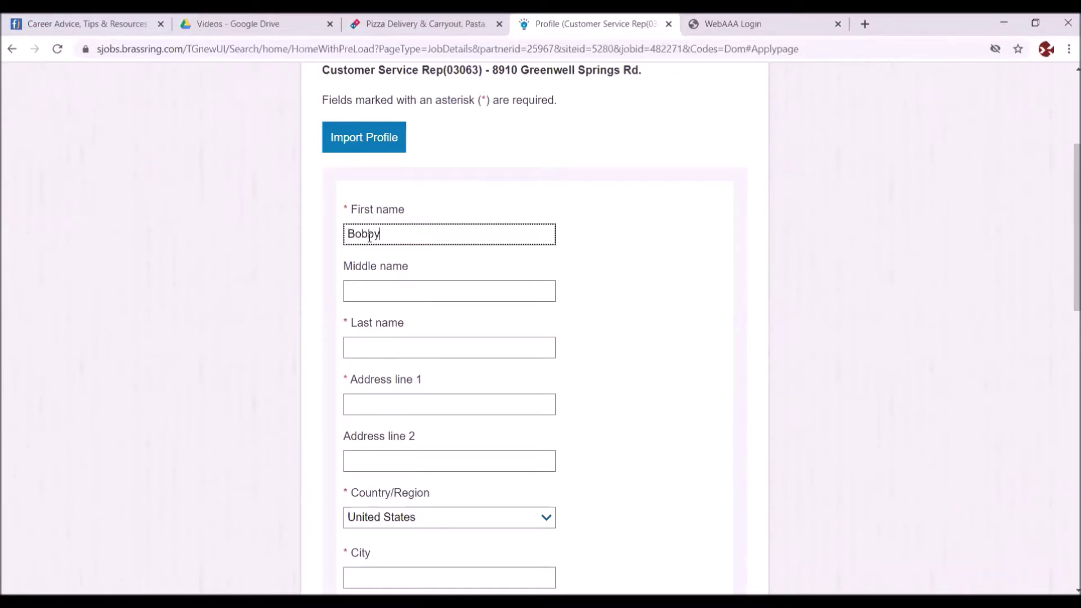
{"action": "key", "text": "Tab"}
{"action": "key", "text": "Tab"}
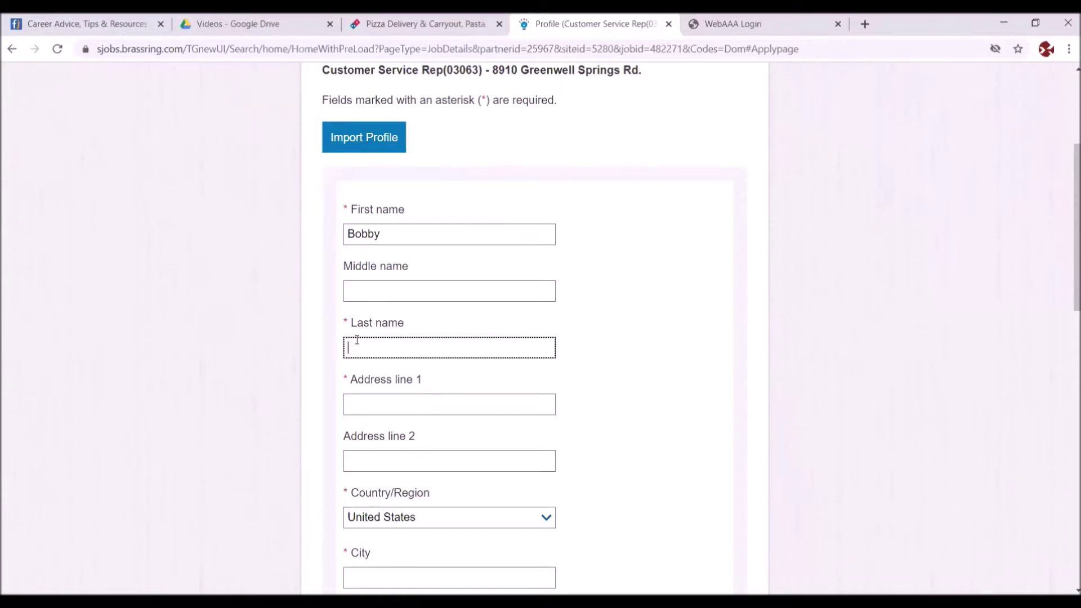
- Fill in the applicant's street address, city Baton Rouge, and state Louisiana
{"action": "left_click", "coordinate": [370, 400]}
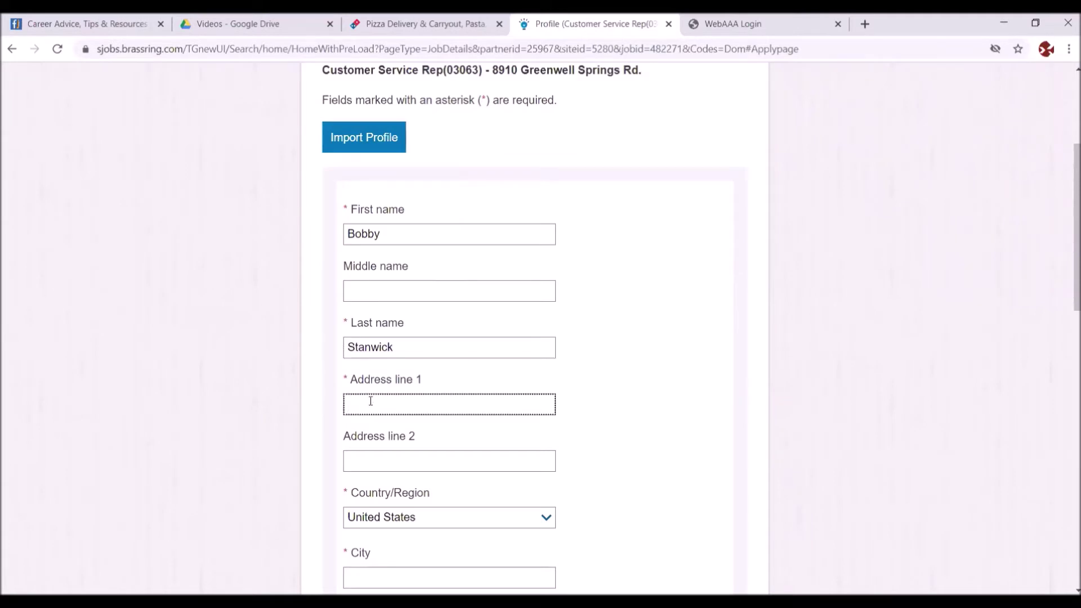
{"action": "type", "text": "123 Hurryup Lane"}
{"action": "left_click_drag", "start_coordinate": [1069, 271], "coordinate": [1067, 314]}
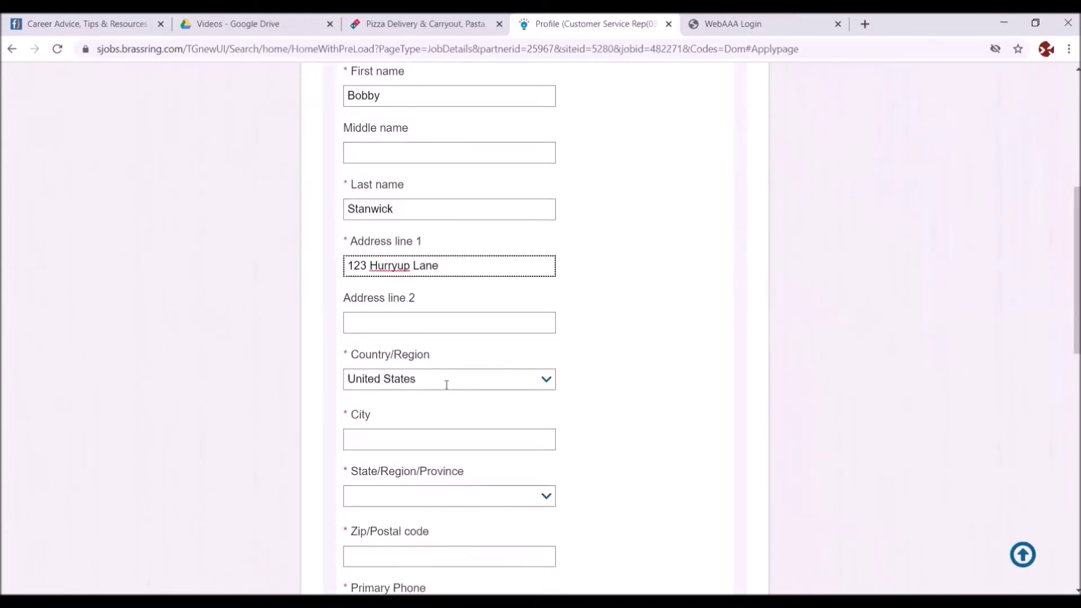
{"action": "left_click", "coordinate": [396, 438]}
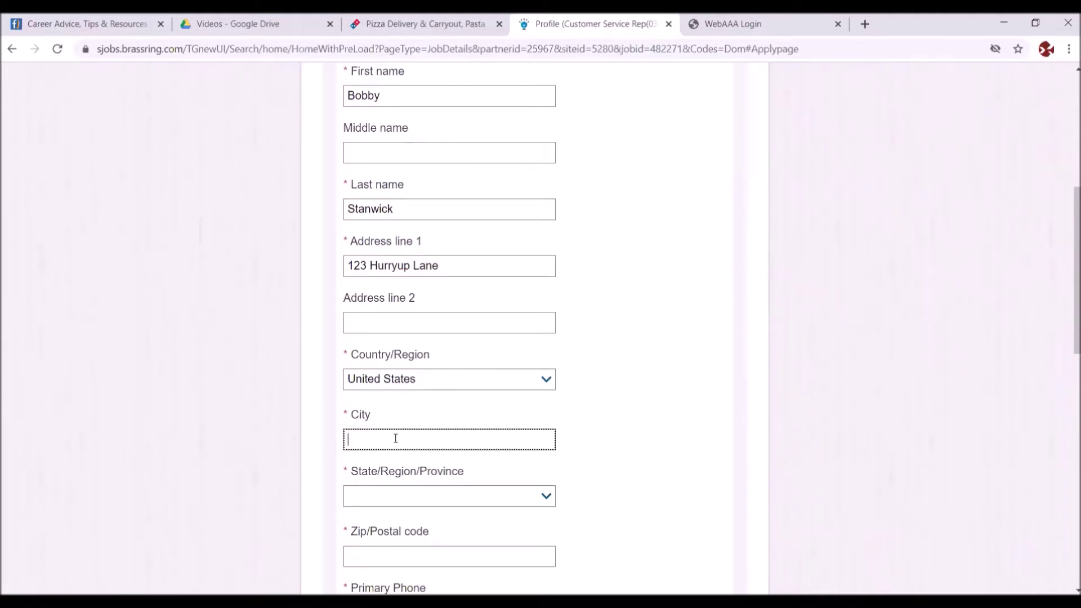
{"action": "type", "text": "Baton Rouge"}
{"action": "left_click", "coordinate": [546, 498]}
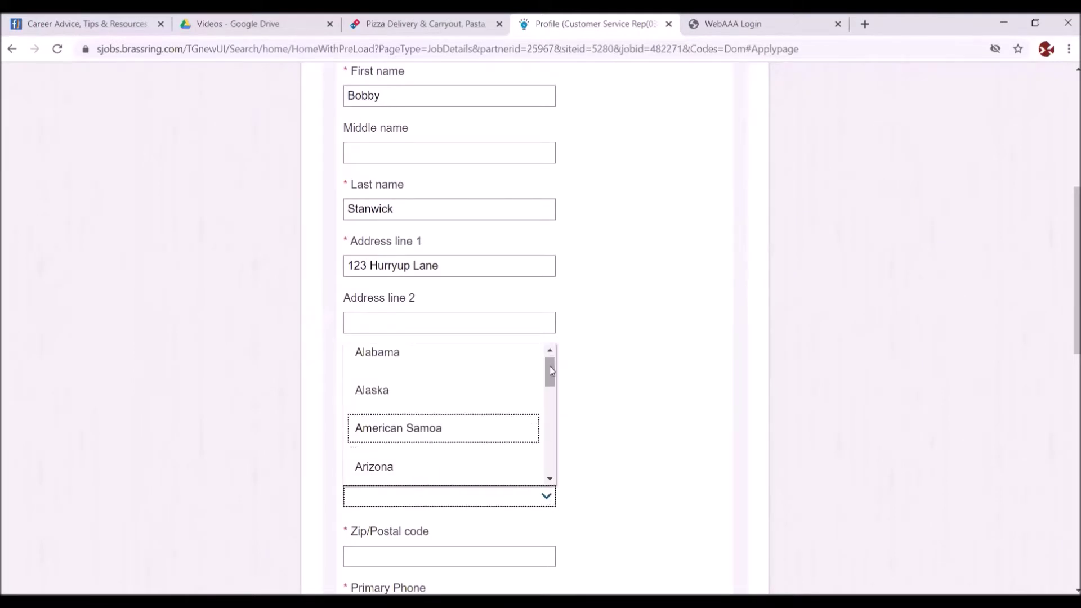
{"action": "left_click_drag", "start_coordinate": [549, 366], "coordinate": [391, 513]}
{"action": "left_click", "coordinate": [386, 499]}
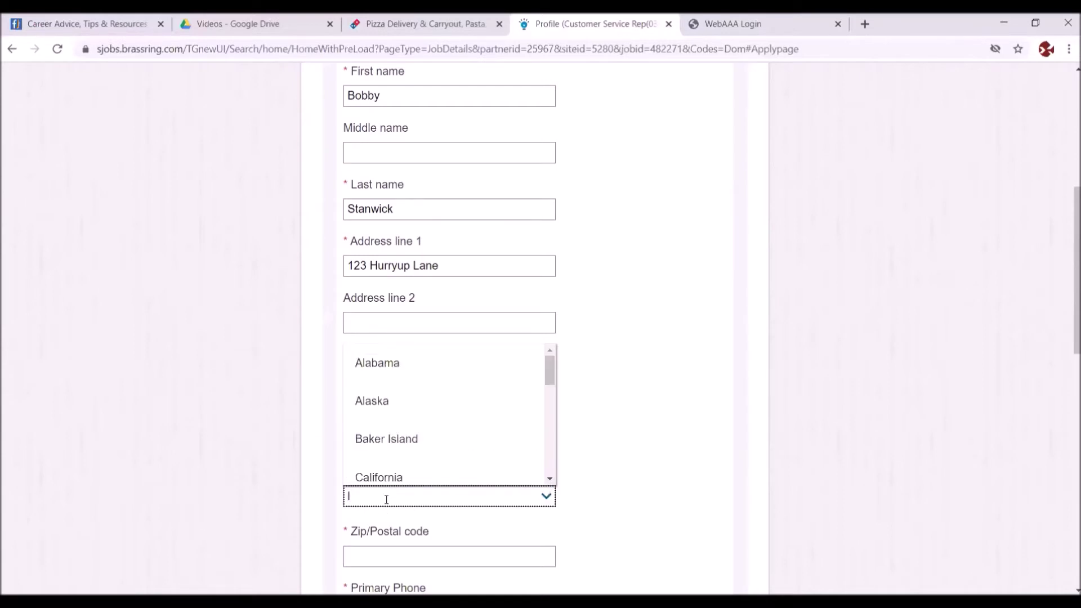
{"action": "type", "text": "Lou"}
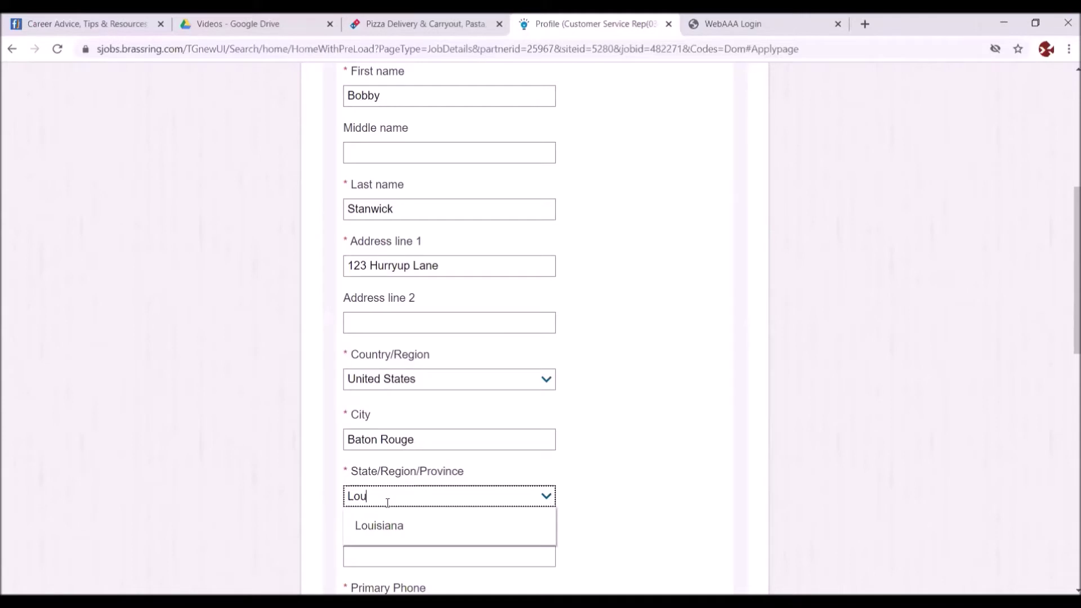
{"action": "left_click", "coordinate": [379, 530]}
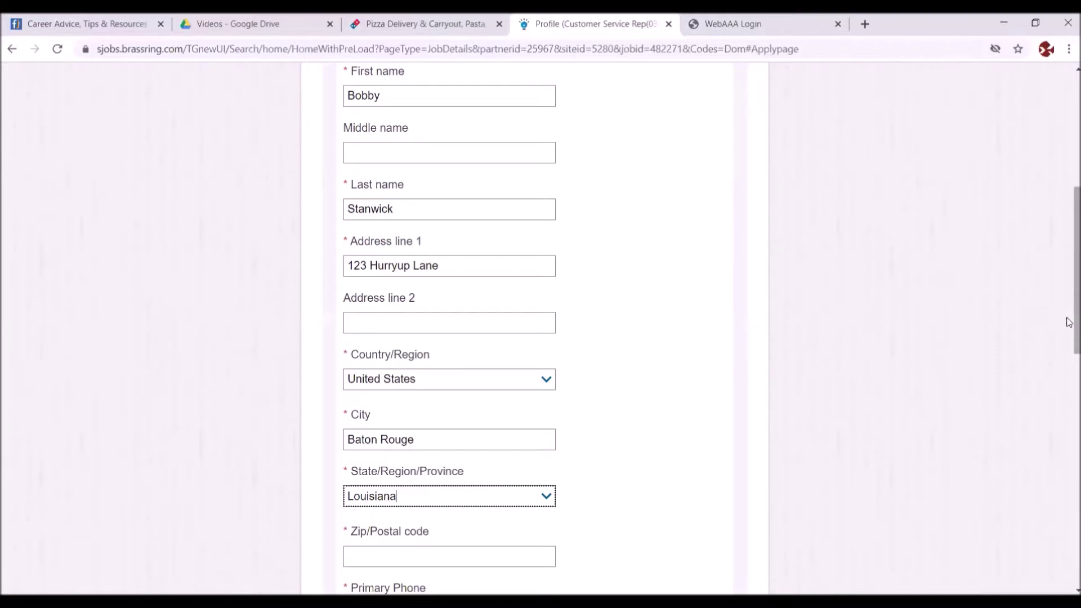
- Enter the applicant's zip code and primary phone number
{"action": "left_click_drag", "start_coordinate": [1069, 324], "coordinate": [1068, 356]}
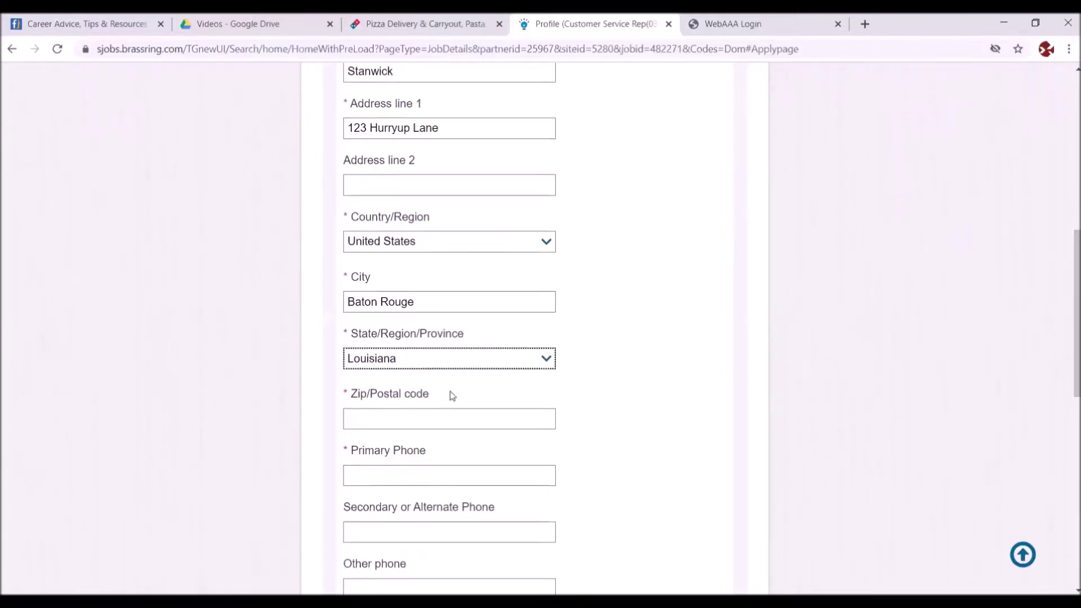
{"action": "left_click", "coordinate": [384, 415]}
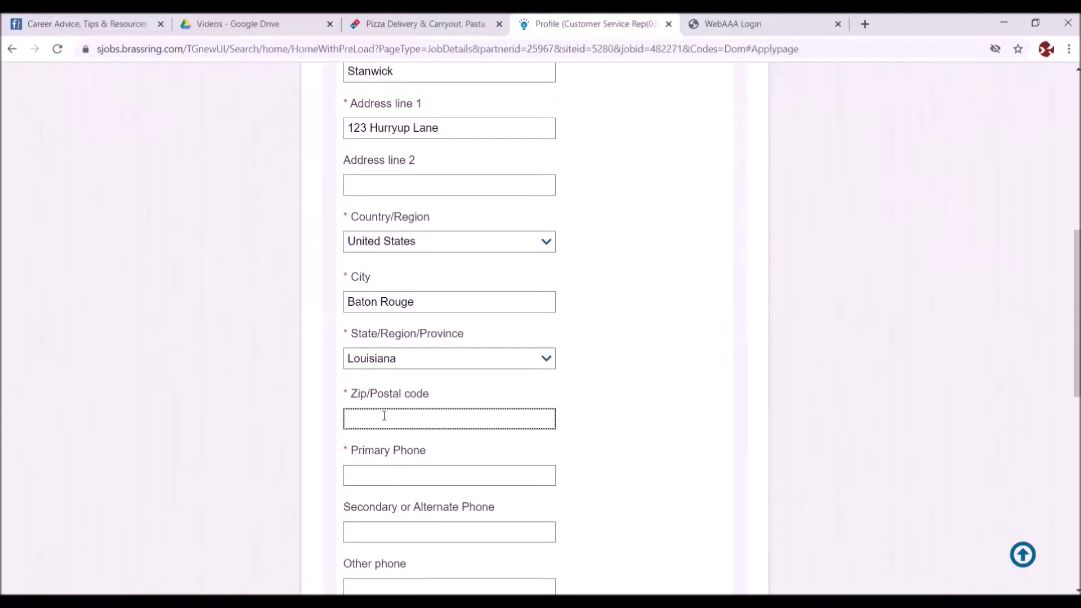
{"action": "type", "text": "70802"}
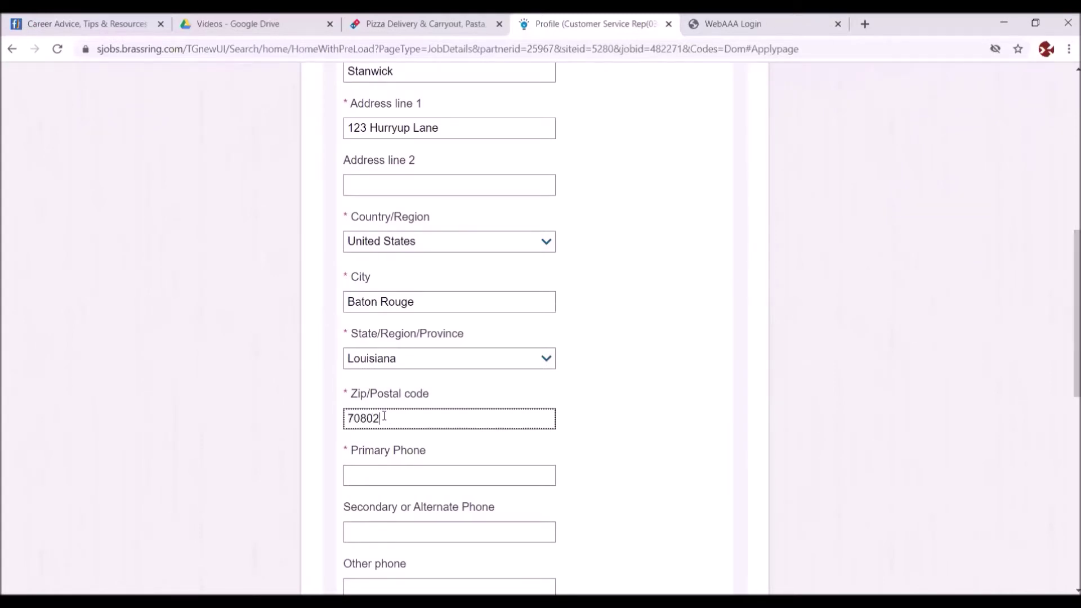
{"action": "left_click", "coordinate": [362, 470]}
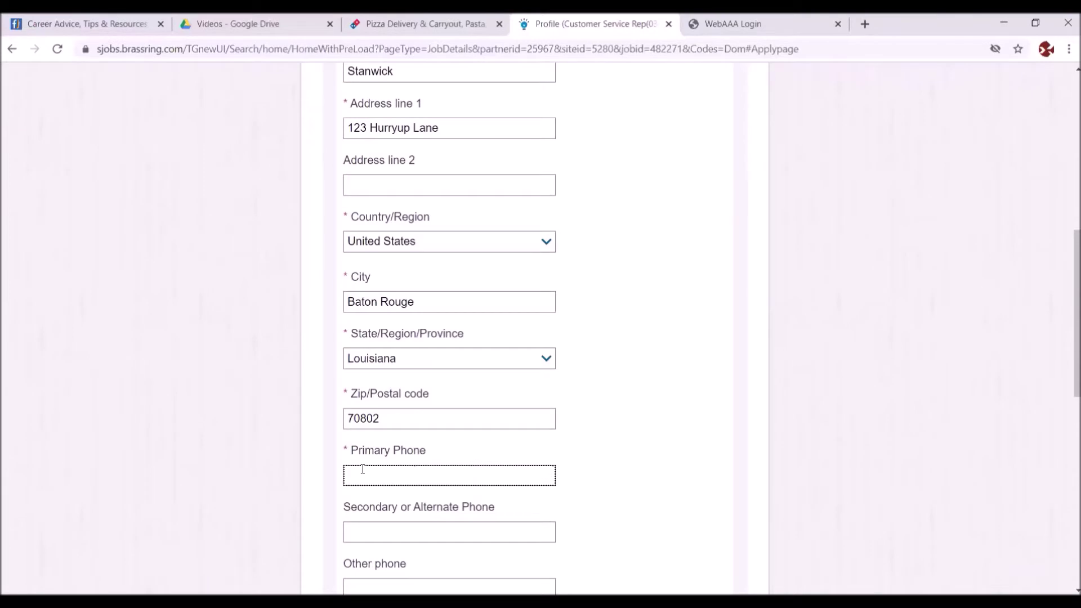
{"action": "type", "text": "2255551234"}
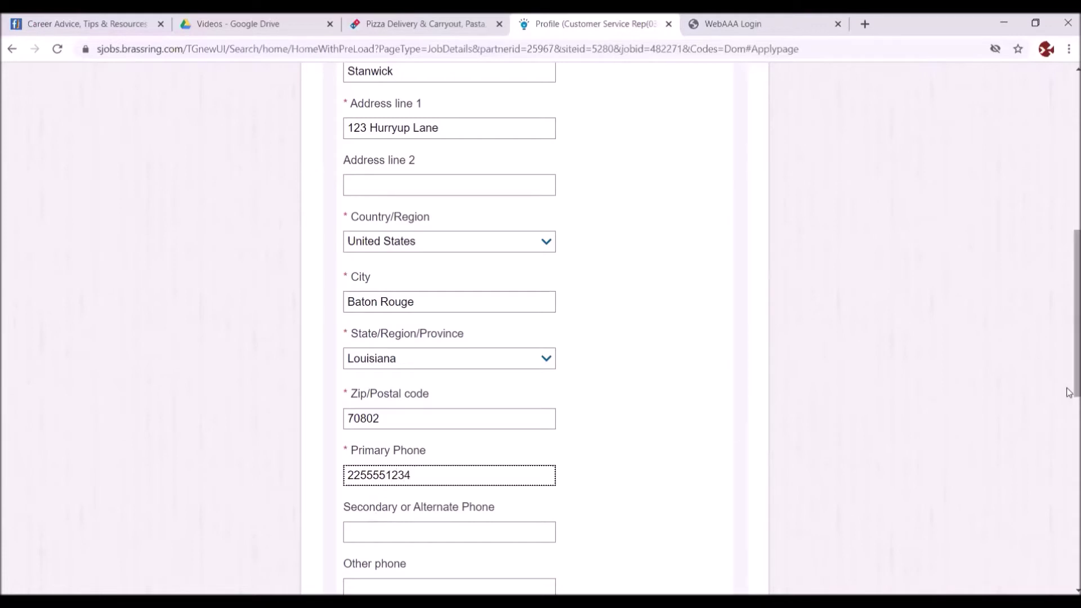
- Enter the applicant's e-mail address, correcting a missing character
{"action": "left_click_drag", "start_coordinate": [1068, 371], "coordinate": [1068, 435]}
{"action": "left_click", "coordinate": [382, 439]}
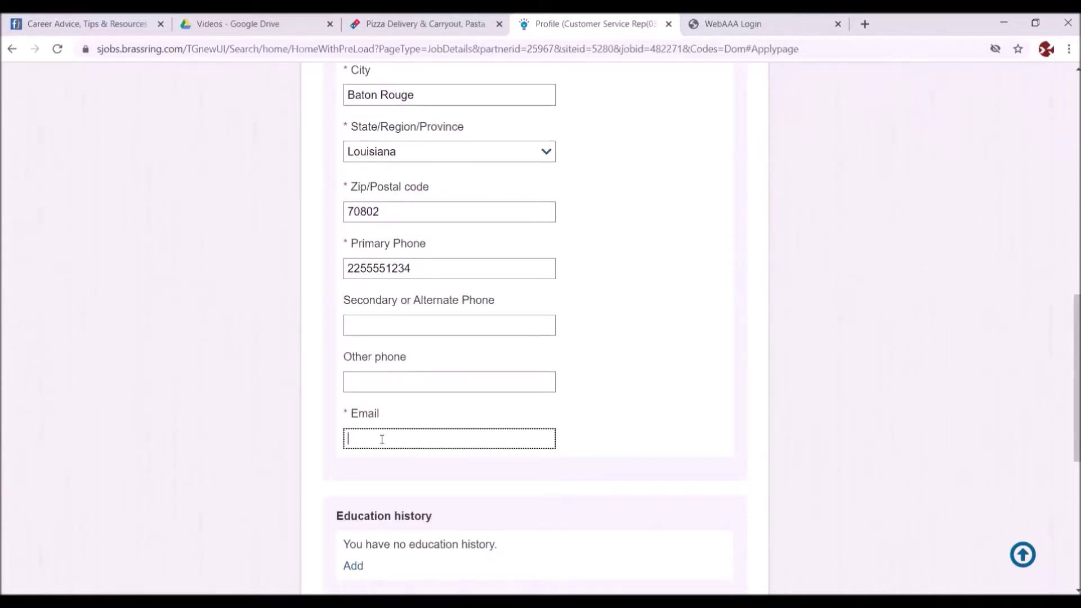
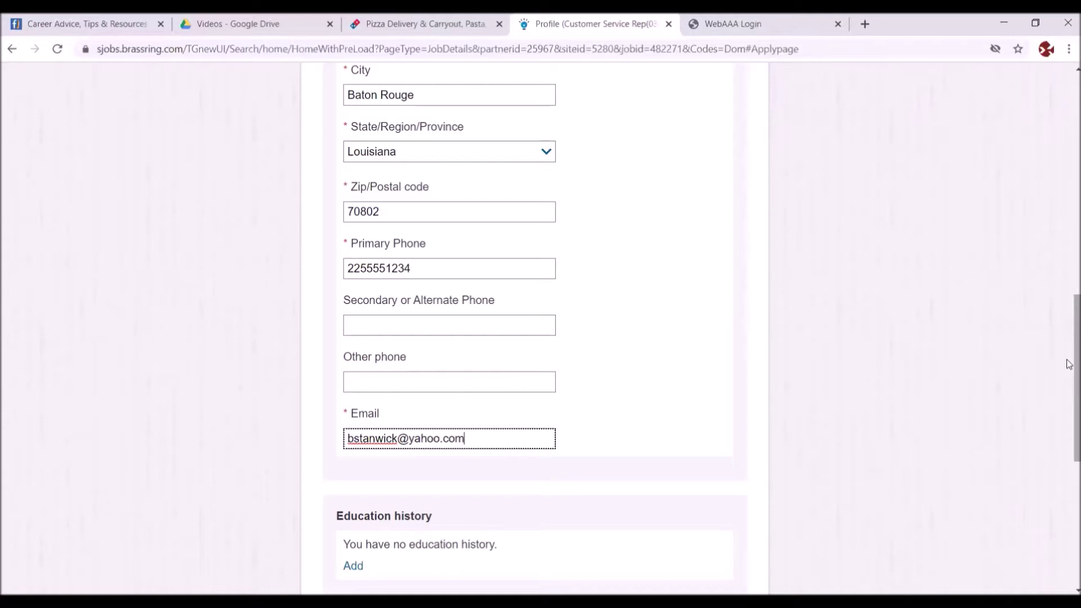
{"action": "left_click_drag", "start_coordinate": [1067, 363], "coordinate": [1068, 392]}
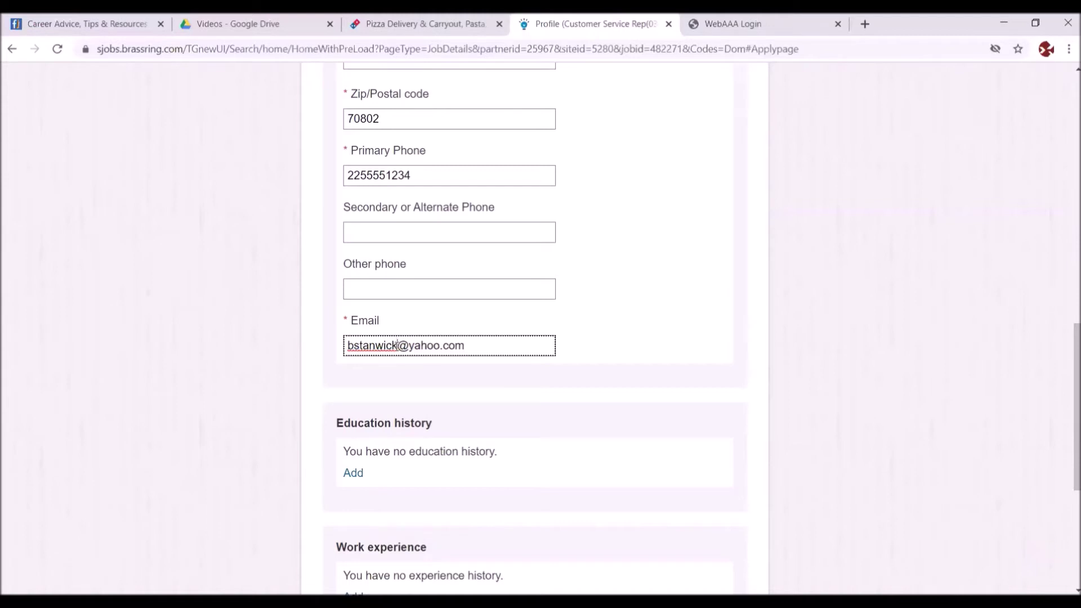
{"action": "left_click", "coordinate": [397, 345]}
{"action": "type", "text": "2"}
{"action": "left_click_drag", "start_coordinate": [1068, 352], "coordinate": [1065, 398]}
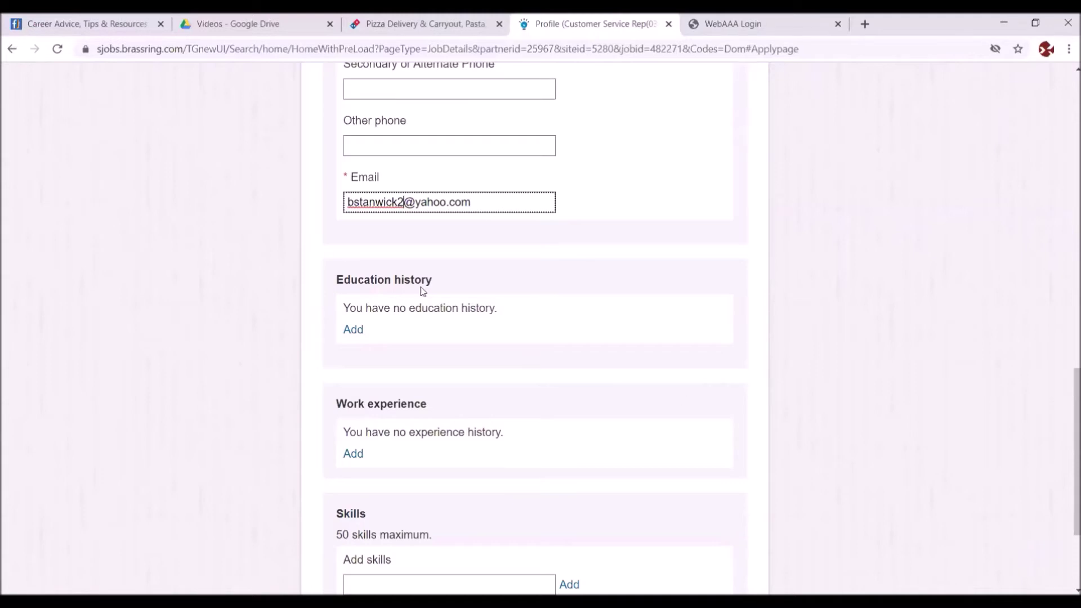
- Add an education entry for Baton Rouge Community College, graduated 2020, marked most recent
{"action": "left_click", "coordinate": [352, 330]}
{"action": "scroll", "coordinate": [350, 327], "scroll_direction": "down", "scroll_amount": 4}
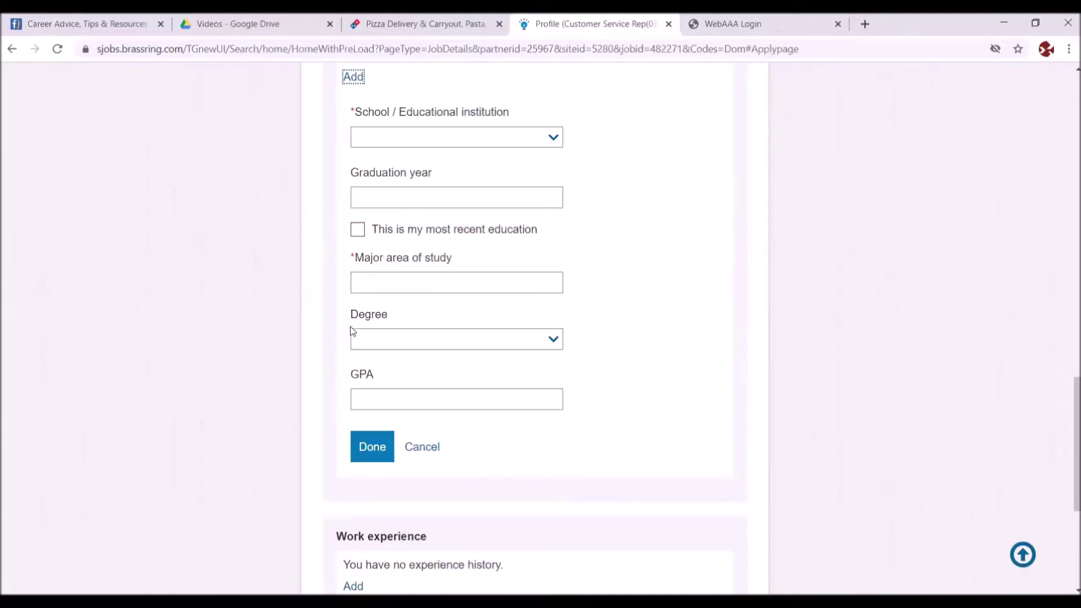
{"action": "left_click", "coordinate": [394, 139]}
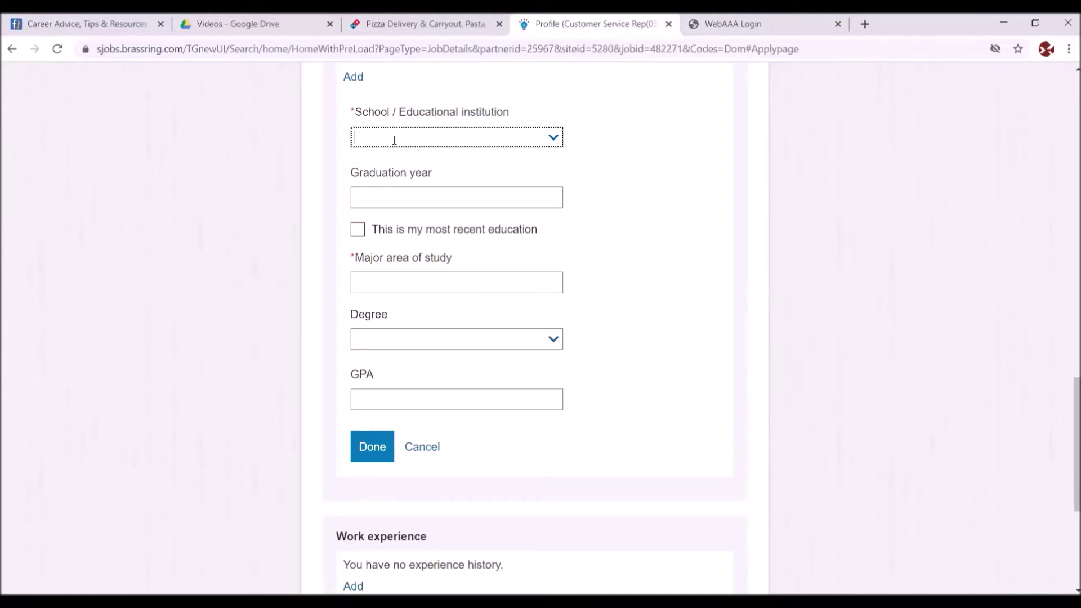
{"action": "type", "text": "Bat"}
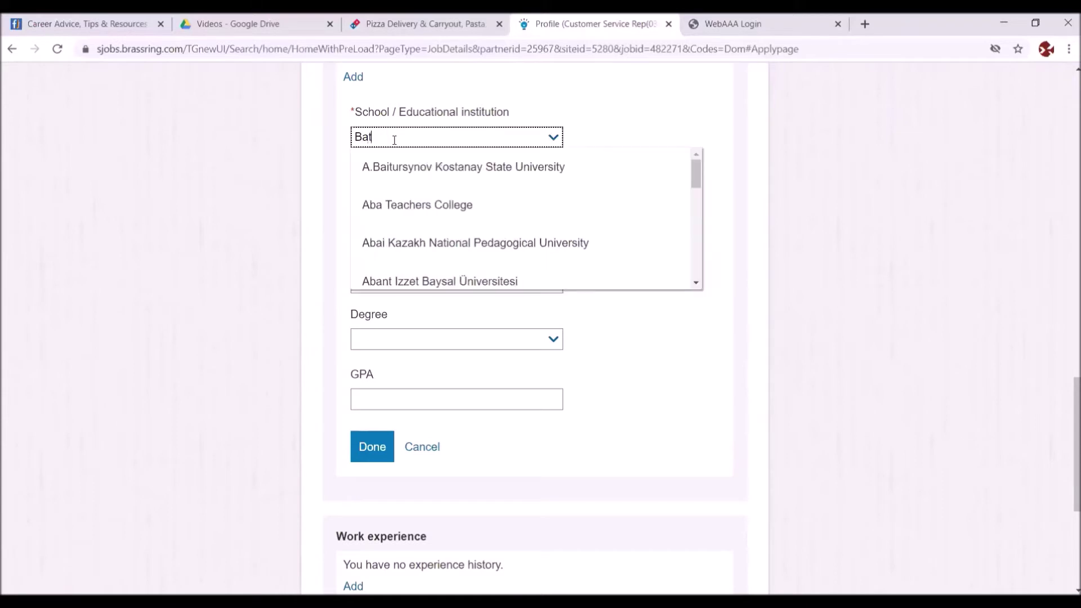
{"action": "type", "text": "on Rou"}
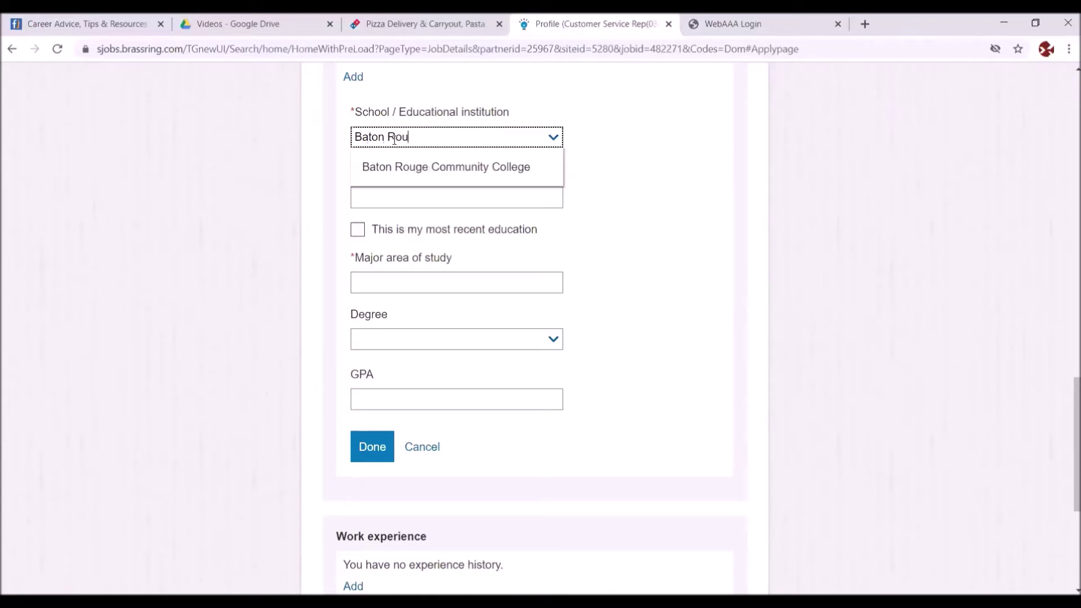
{"action": "left_click", "coordinate": [415, 165]}
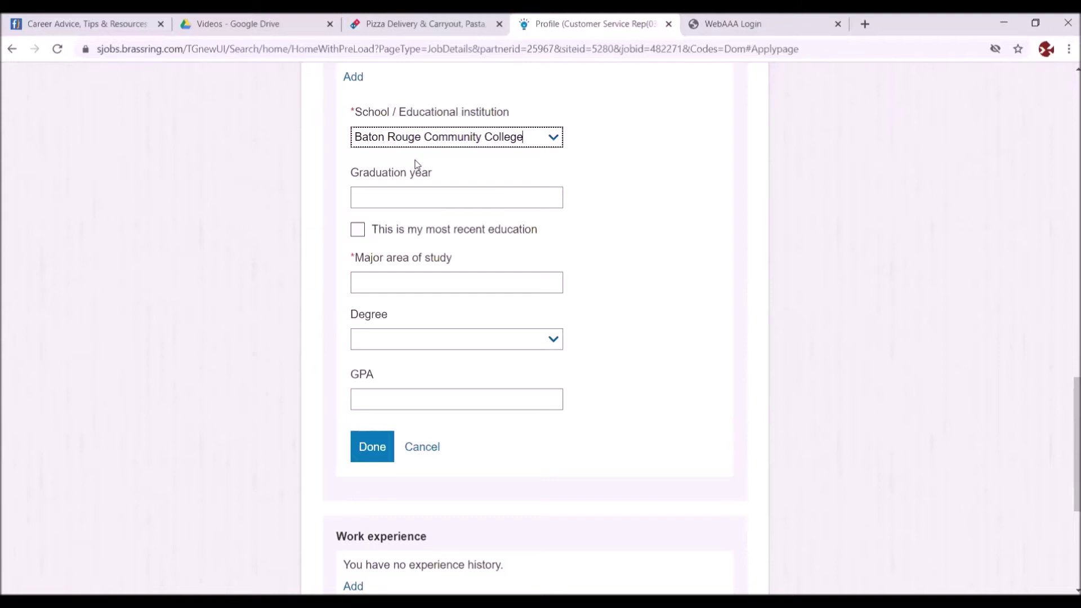
{"action": "left_click", "coordinate": [371, 205]}
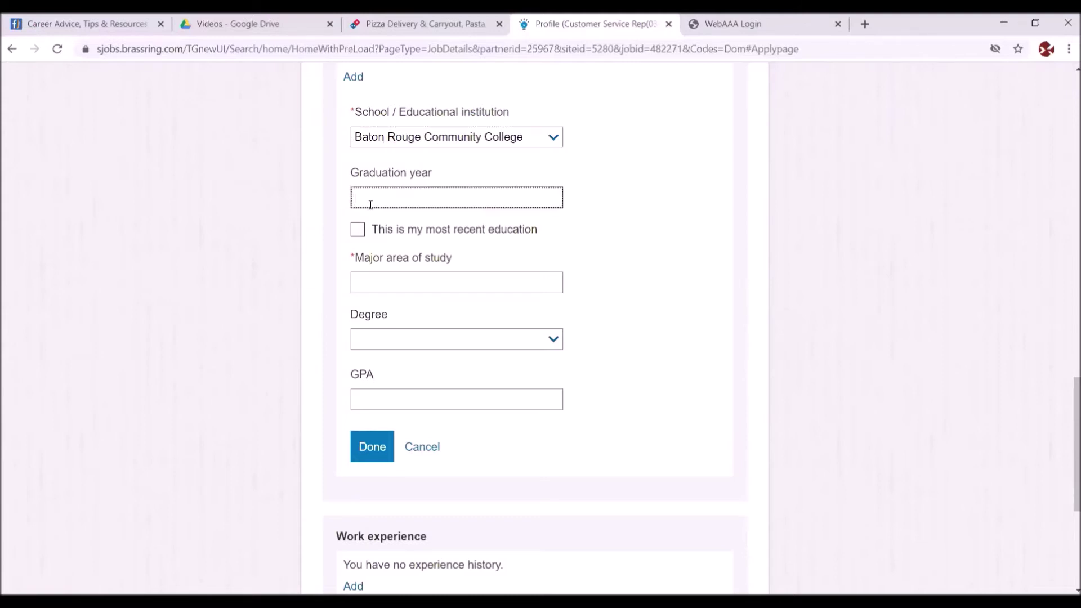
{"action": "type", "text": "2020"}
{"action": "left_click", "coordinate": [358, 230]}
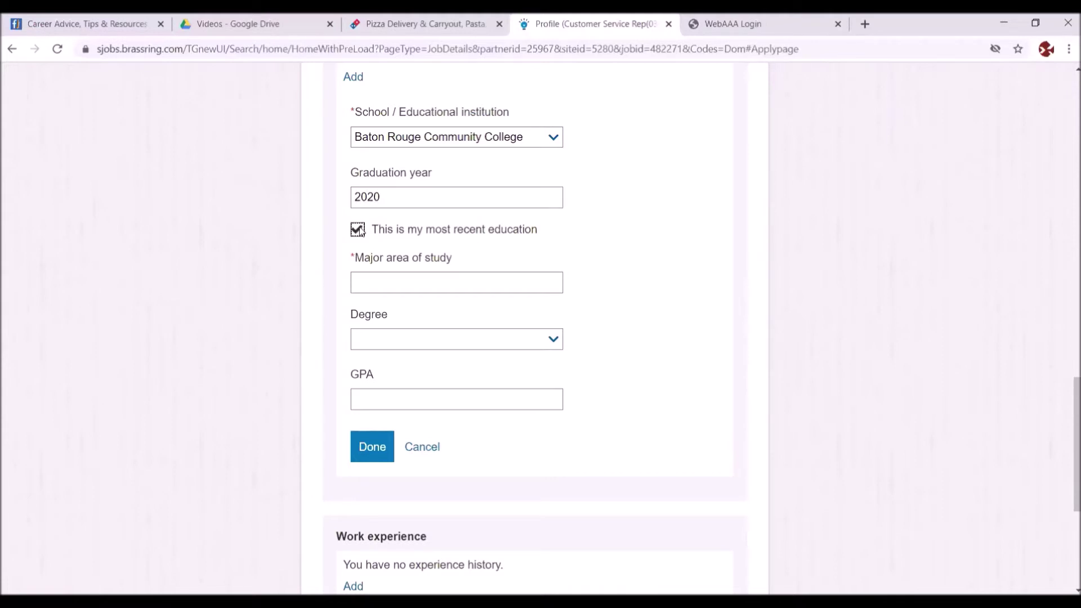
- Set the entry's major to Accounting, degree to Associate's, and GPA to 3.9
{"action": "left_click", "coordinate": [388, 277]}
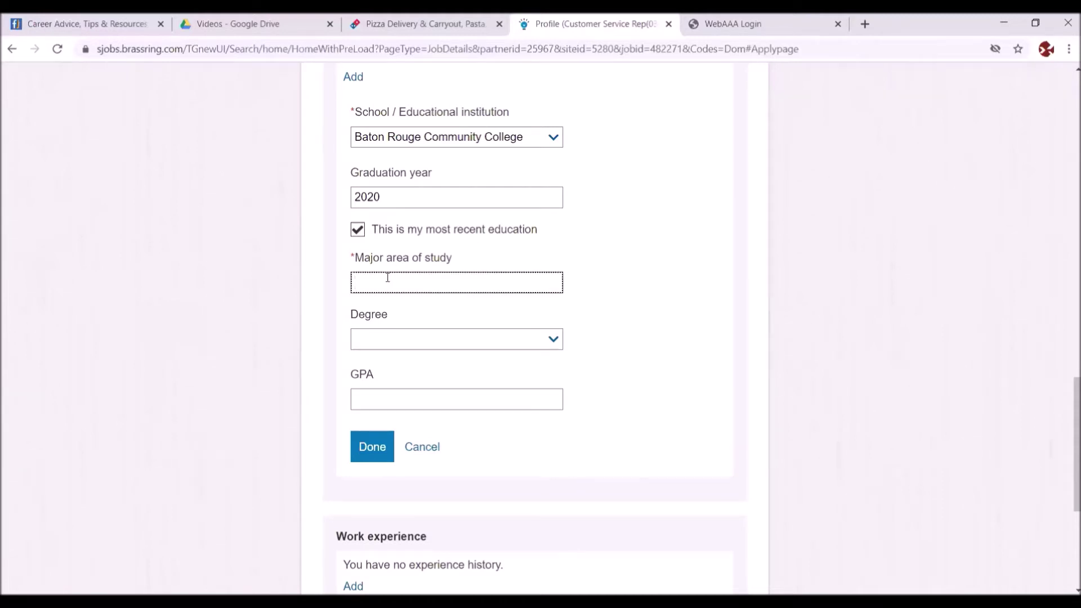
{"action": "type", "text": "Accounting"}
{"action": "left_click", "coordinate": [554, 339]}
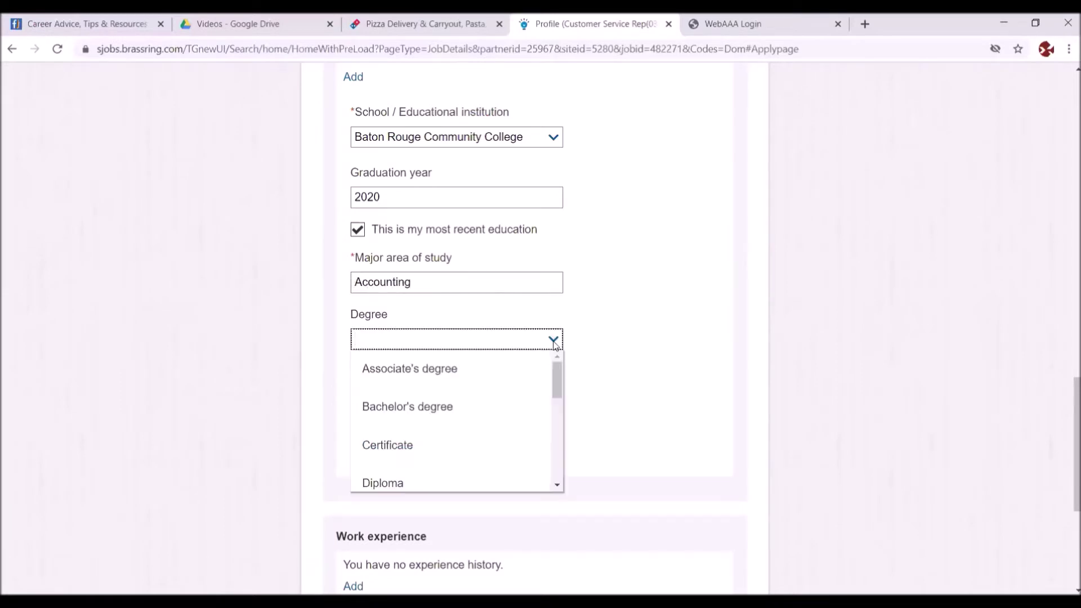
{"action": "left_click", "coordinate": [415, 370]}
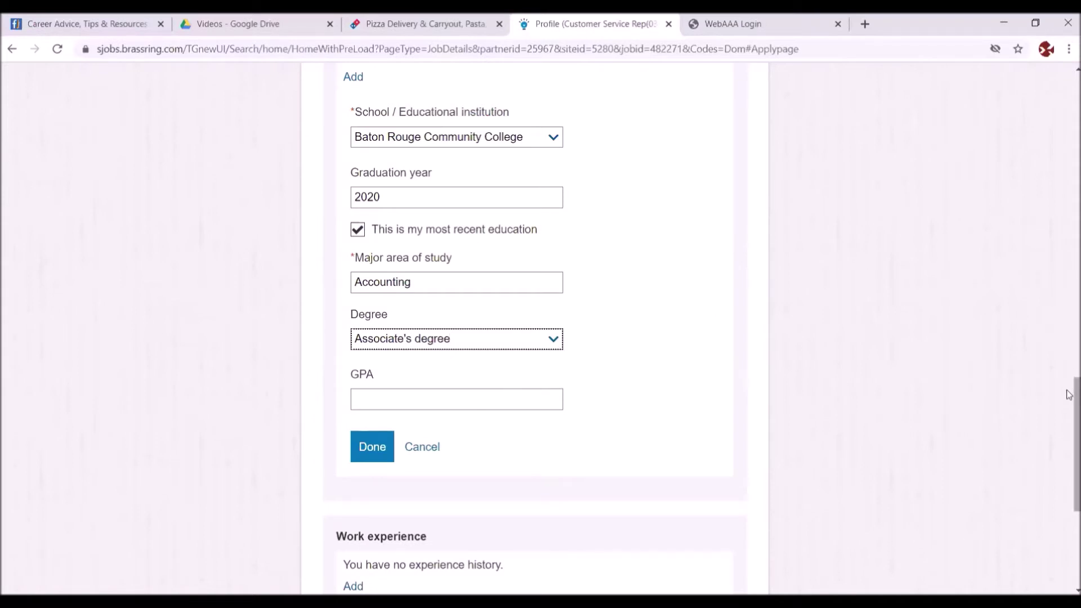
{"action": "left_click_drag", "start_coordinate": [1068, 394], "coordinate": [1069, 418]}
{"action": "left_click", "coordinate": [388, 297]}
{"action": "type", "text": "3.9"}
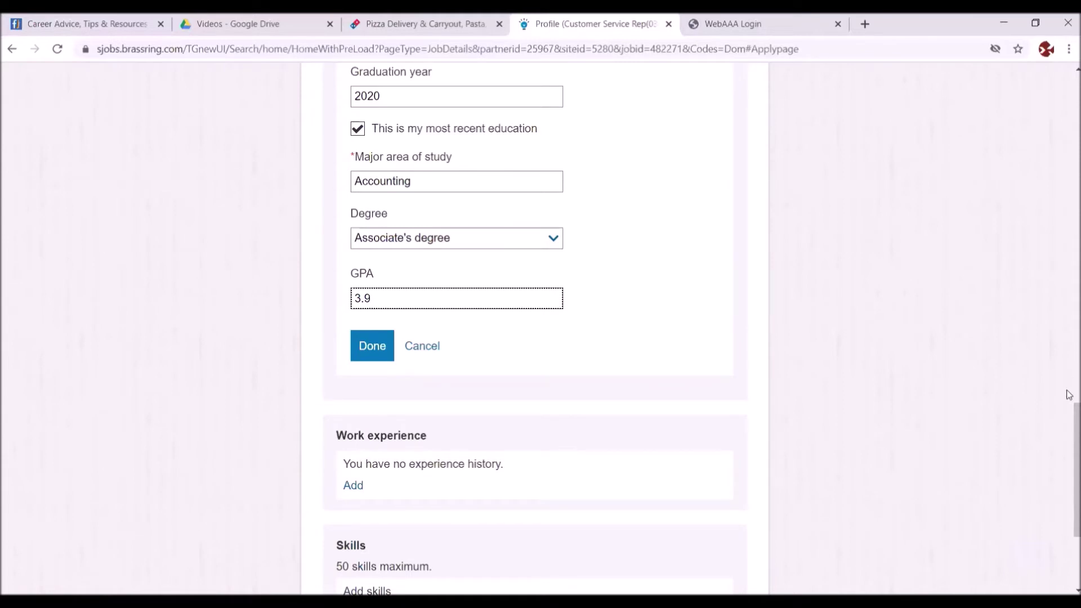
{"action": "left_click_drag", "start_coordinate": [1068, 410], "coordinate": [1069, 447]}
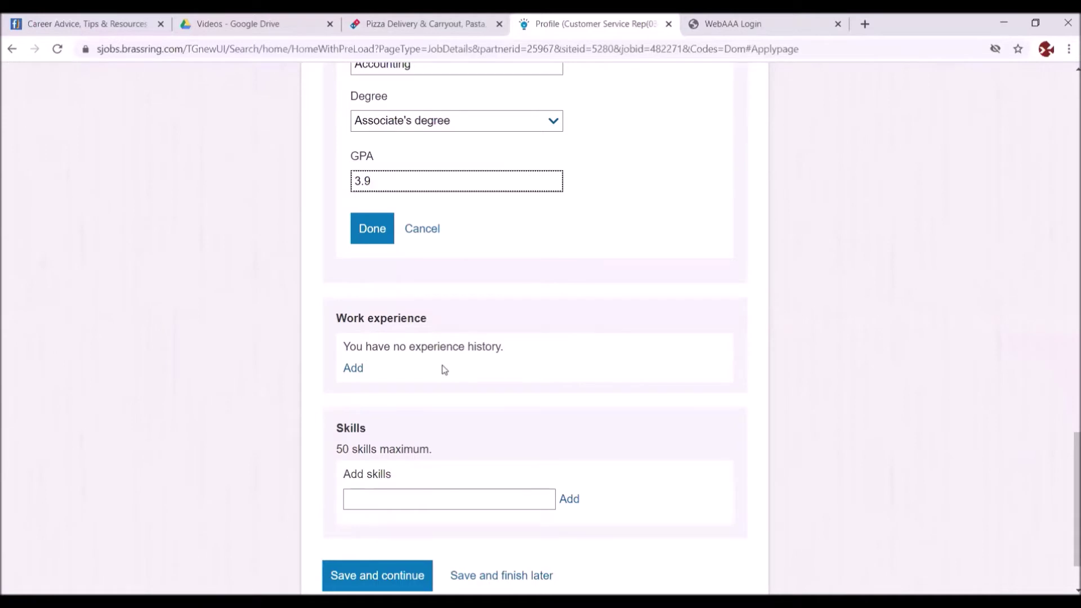
- Add a work experience at ABC CPA's as Intern, 2019–2020, marked most recent
{"action": "left_click", "coordinate": [351, 369]}
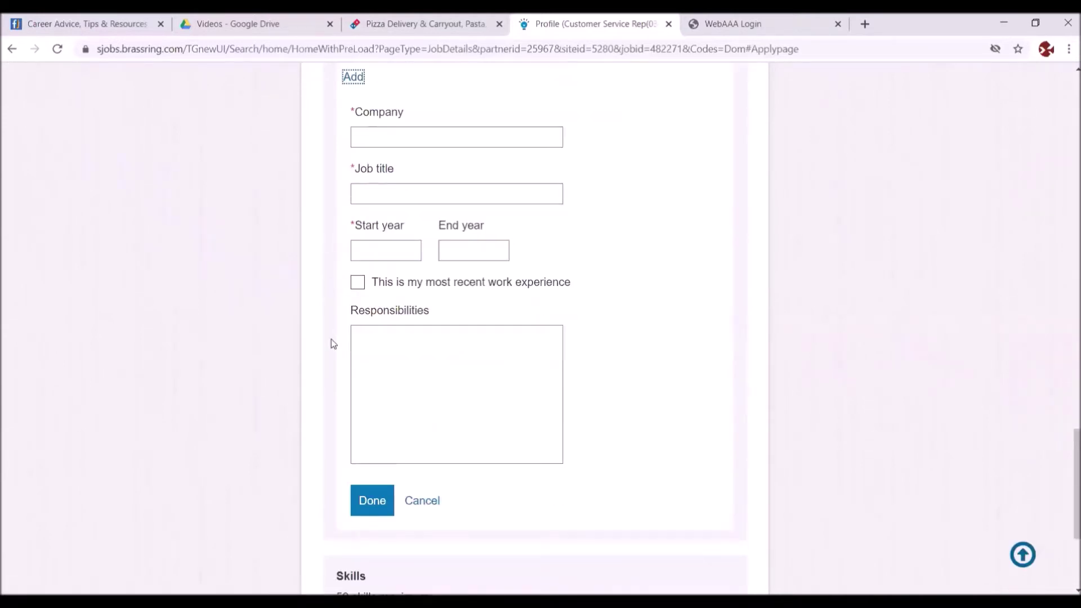
{"action": "left_click", "coordinate": [368, 130]}
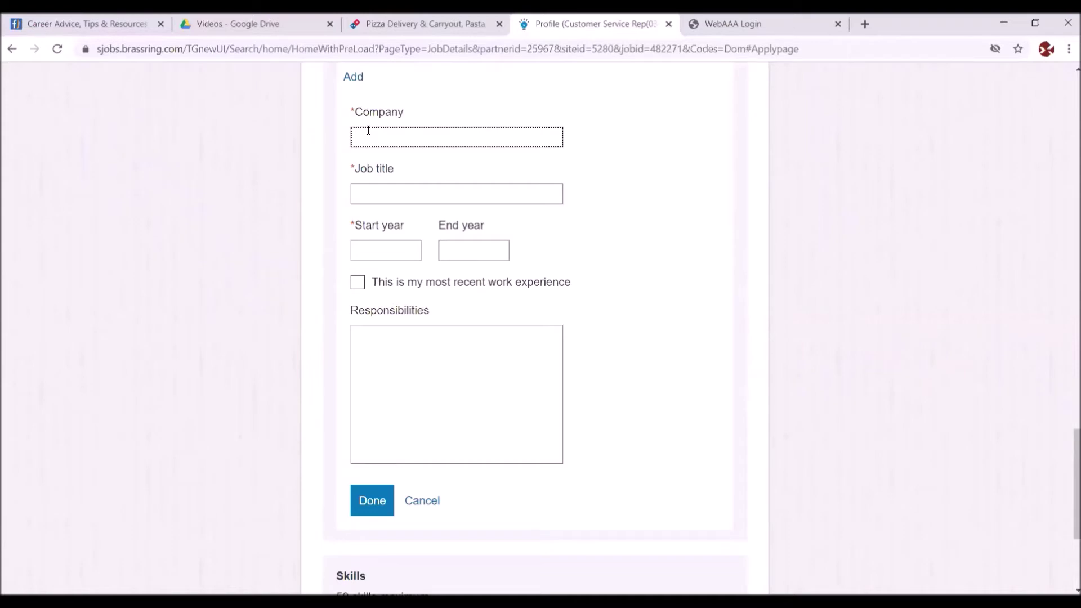
{"action": "type", "text": "ABC CPA's"}
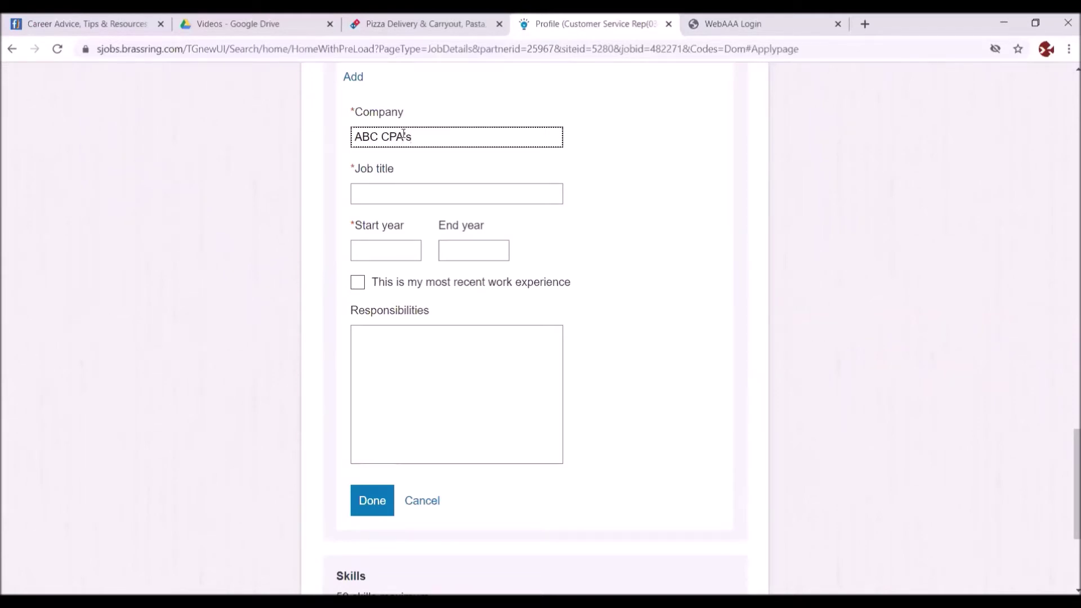
{"action": "left_click", "coordinate": [388, 189]}
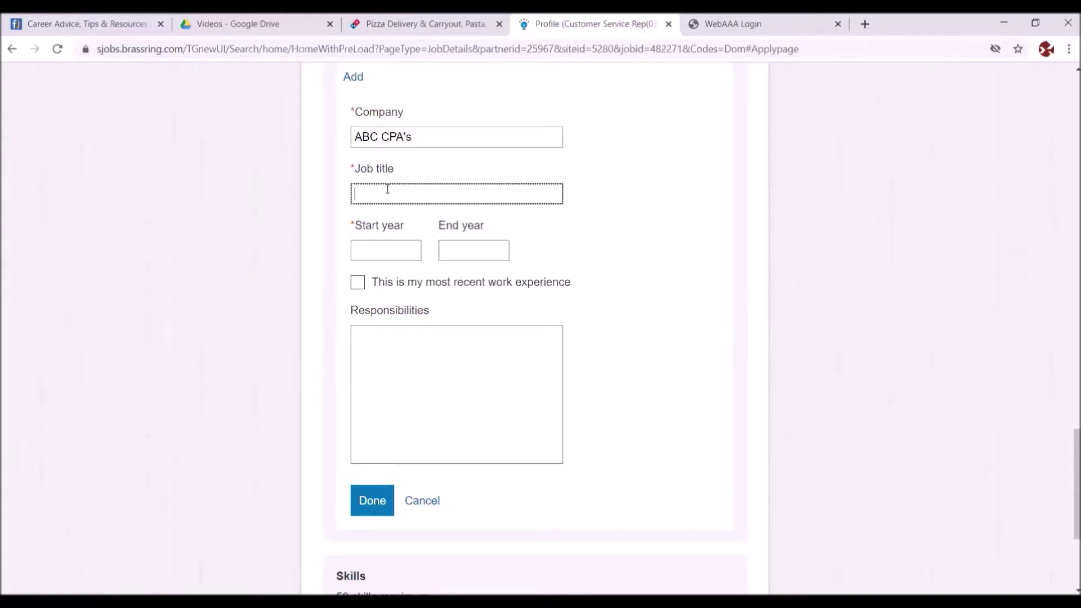
{"action": "type", "text": "Intern"}
{"action": "left_click", "coordinate": [391, 252]}
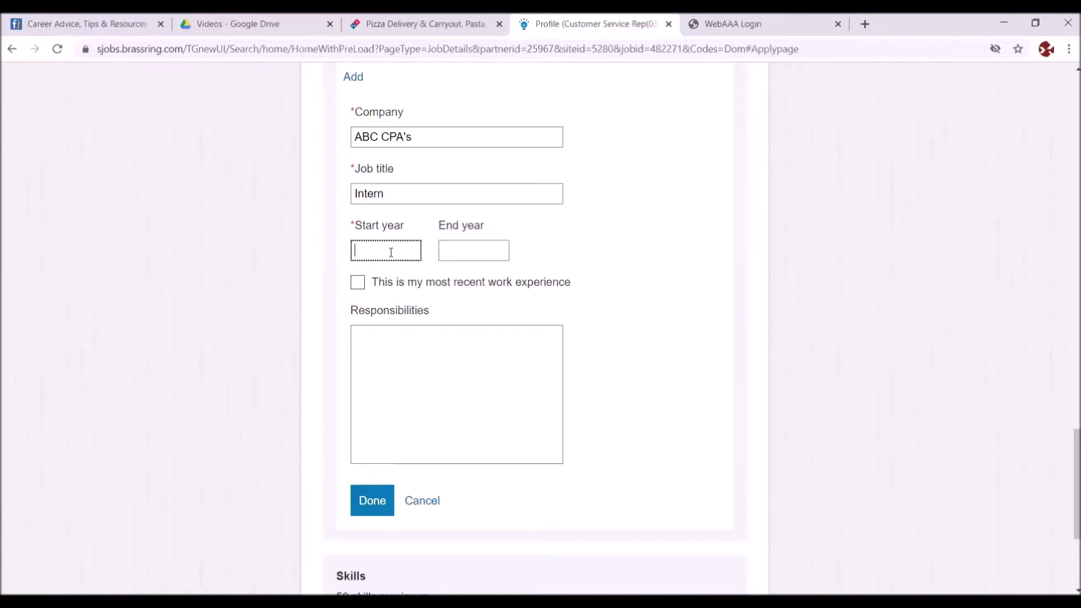
{"action": "type", "text": "06"}
{"action": "key", "text": "BackSpace"}
{"action": "key", "text": "BackSpace"}
{"action": "type", "text": "2019"}
{"action": "left_click", "coordinate": [484, 249]}
{"action": "type", "text": "2020"}
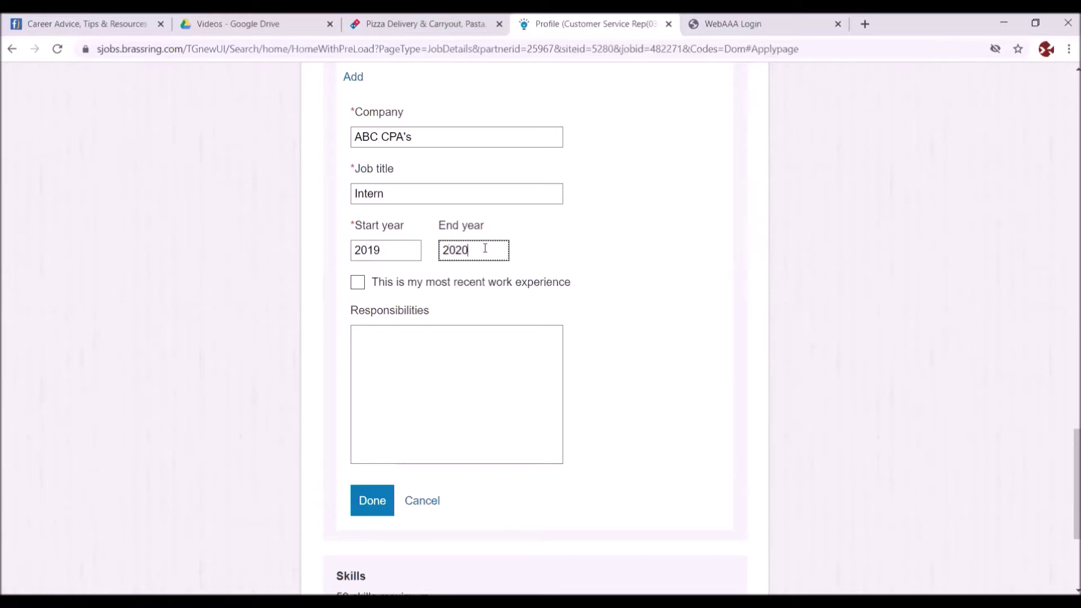
{"action": "left_click", "coordinate": [363, 284]}
- List responsibilities: Calculated payroll and Balanced time and attendance sheets
{"action": "left_click", "coordinate": [384, 338]}
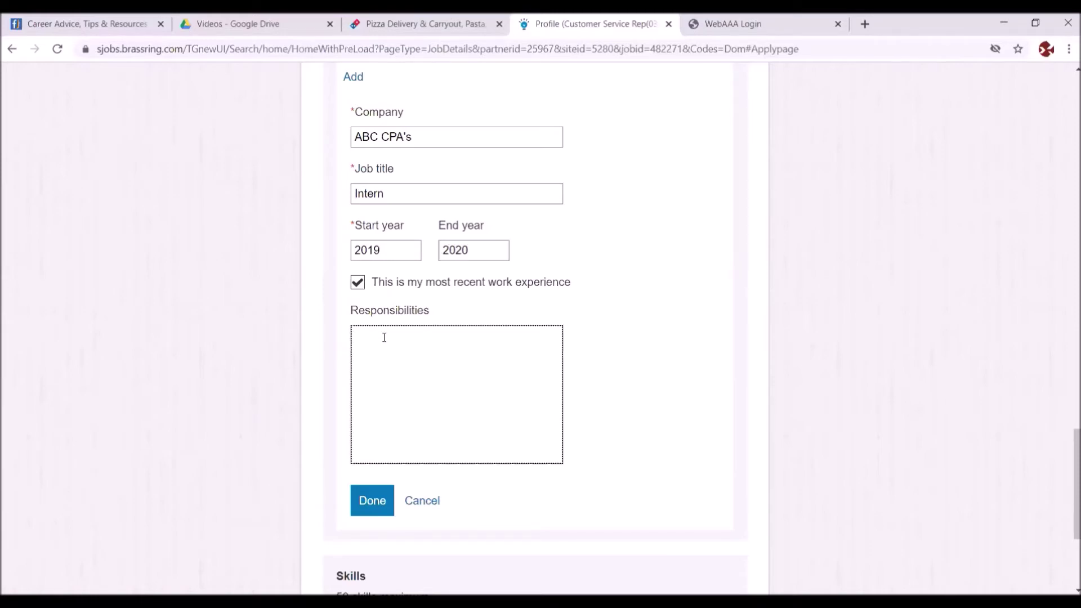
{"action": "left_click", "coordinate": [361, 324]}
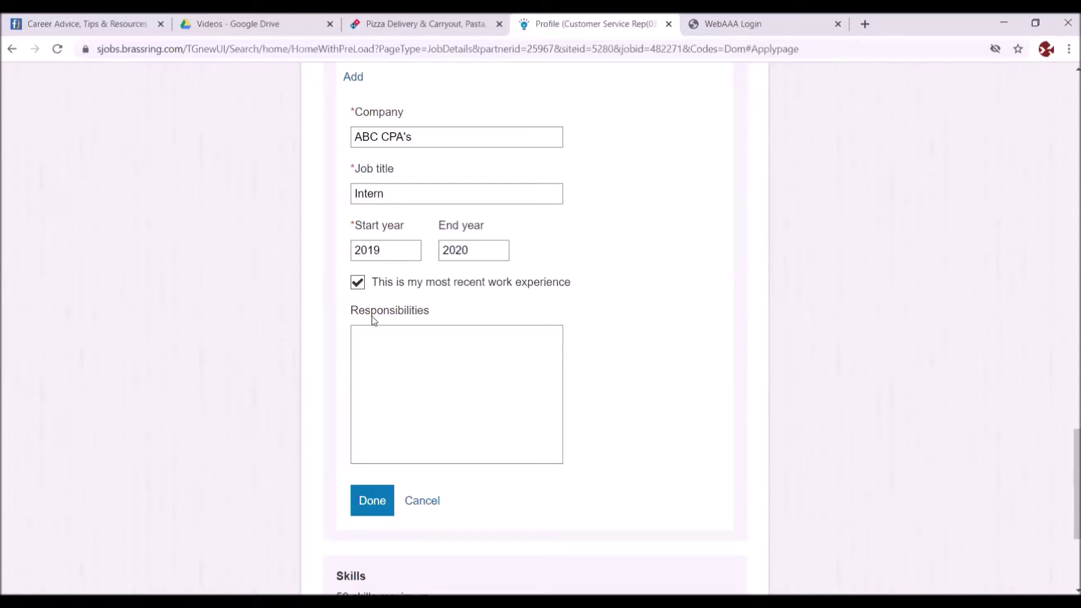
{"action": "left_click", "coordinate": [360, 335]}
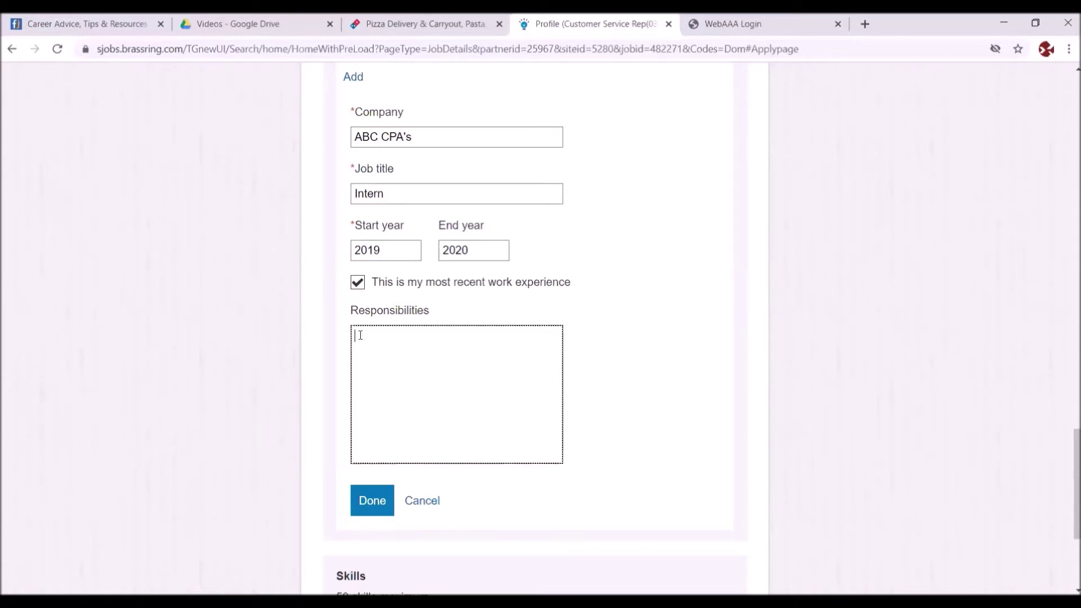
{"action": "type", "text": "Calculated"}
{"action": "type", "text": "fin"}
{"action": "type", "text": "payroll"}
{"action": "key", "text": "Return"}
{"action": "type", "text": "Balanced"}
{"action": "right_click", "coordinate": [360, 334]}
{"action": "key", "text": "Escape"}
{"action": "type", "text": "time and attendance"}
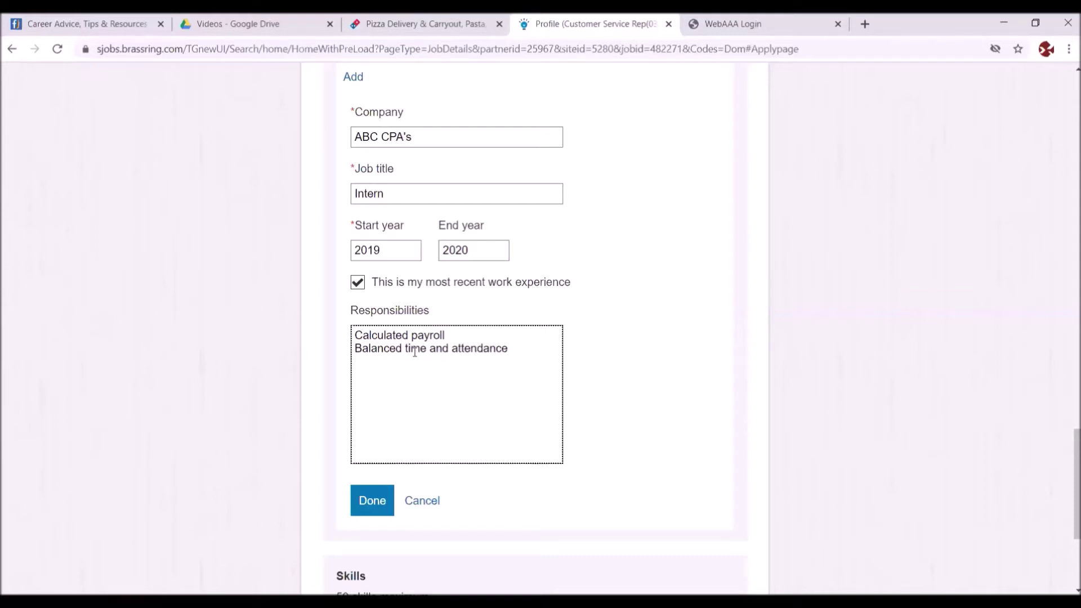
{"action": "type", "text": " sheets"}
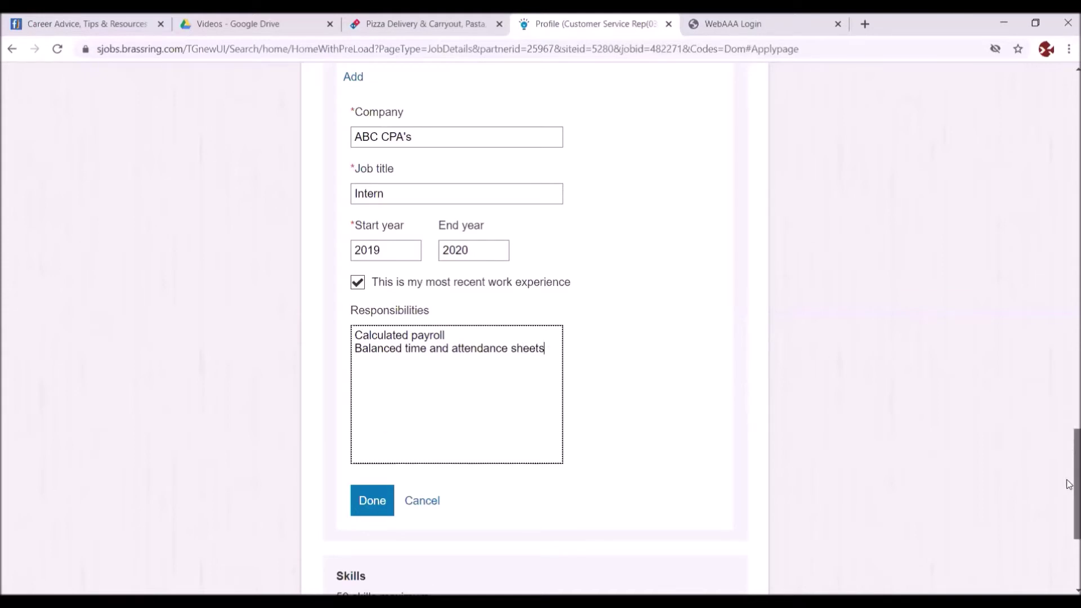
{"action": "scroll", "coordinate": [1070, 492], "scroll_direction": "down", "scroll_amount": 3}
{"action": "scroll", "coordinate": [1069, 502], "scroll_direction": "down", "scroll_amount": 1}
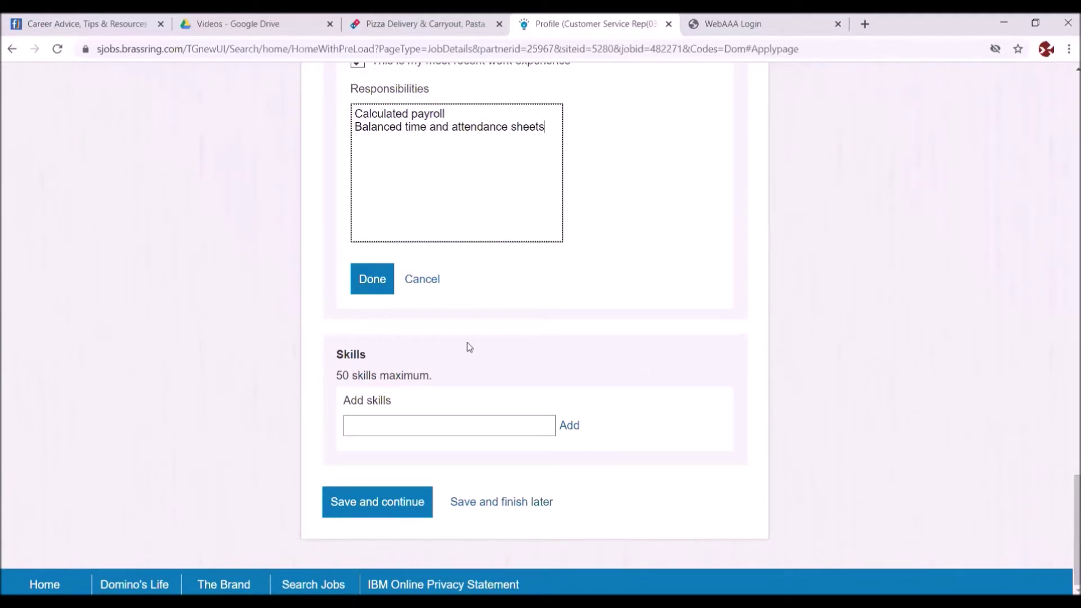
- Save the profile and scroll through the Screening page's Additional Information questions
{"action": "left_click", "coordinate": [355, 500]}
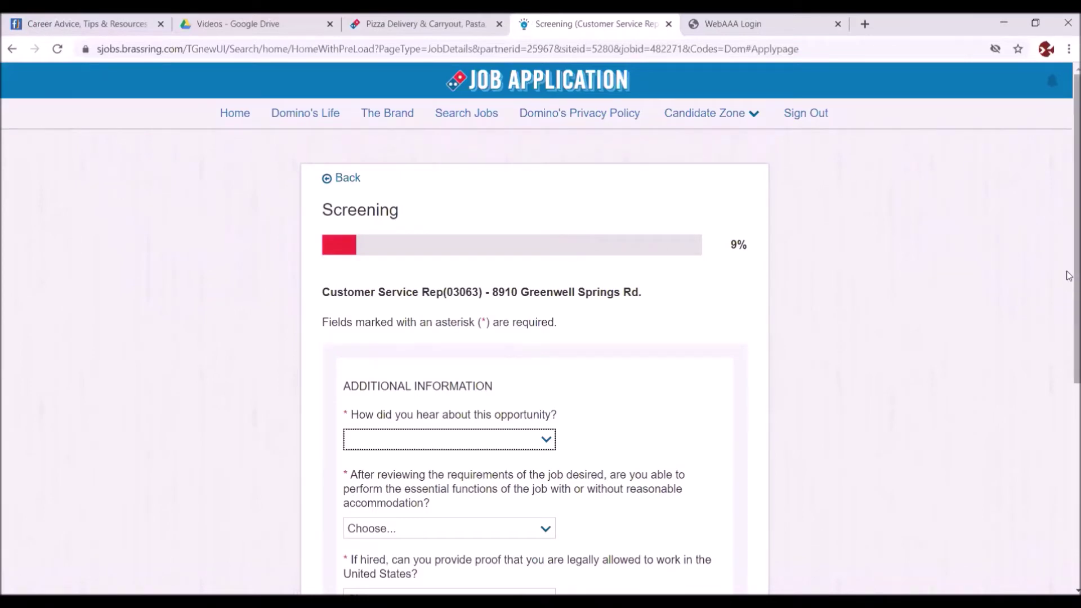
{"action": "left_click_drag", "start_coordinate": [1068, 277], "coordinate": [1049, 333]}
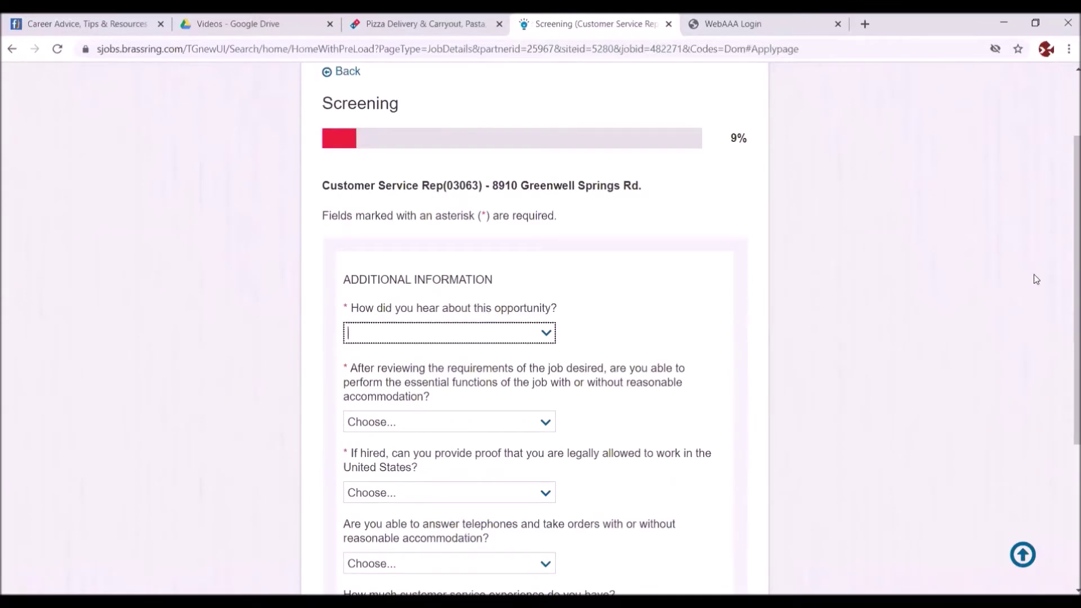
{"action": "left_click_drag", "start_coordinate": [1068, 296], "coordinate": [1068, 242]}
{"action": "scroll", "coordinate": [1068, 242], "scroll_direction": "up", "scroll_amount": 2}
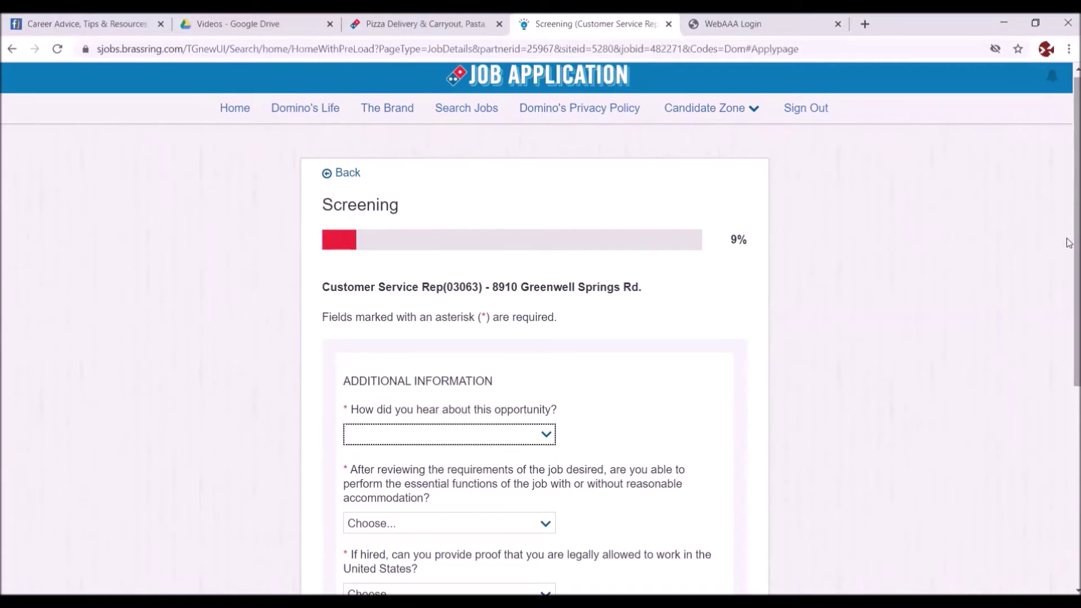
- Go back to the Profile step and reopen the ABC CPA's work-experience entry for editing
{"action": "left_click", "coordinate": [328, 174]}
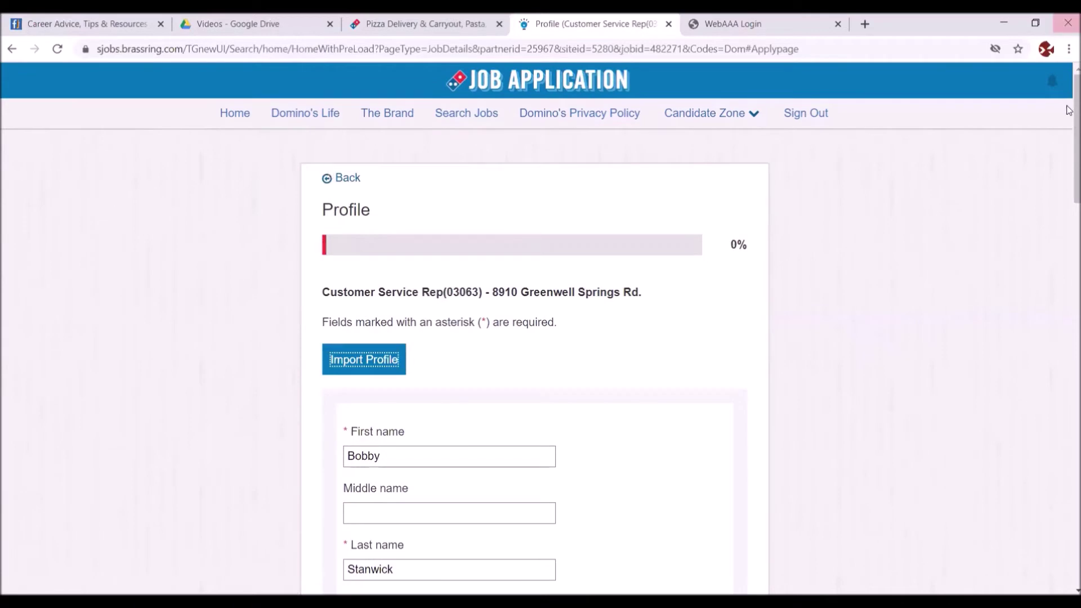
{"action": "left_click_drag", "start_coordinate": [1068, 145], "coordinate": [1069, 515]}
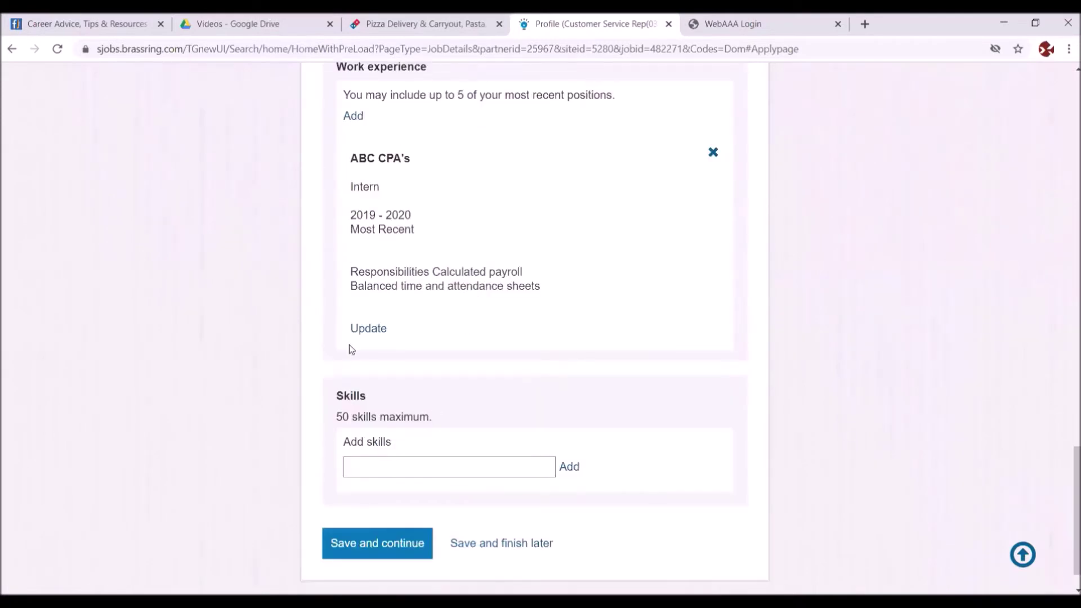
{"action": "left_click", "coordinate": [369, 334]}
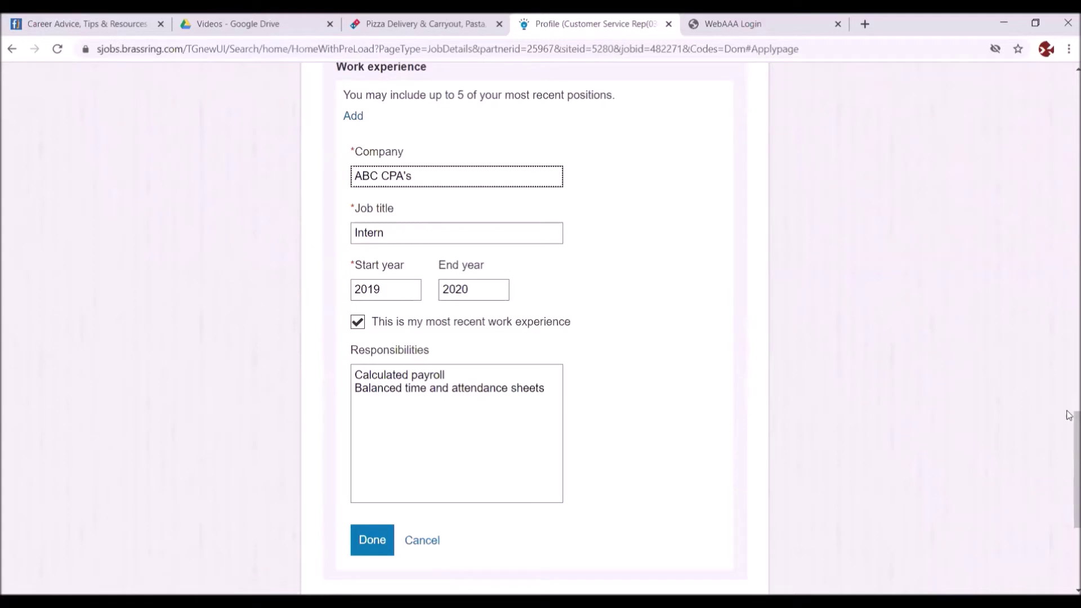
{"action": "mouse_move", "coordinate": [1068, 438]}
{"action": "left_mouse_down"}
{"action": "mouse_move", "coordinate": [1065, 481]}
{"action": "mouse_move", "coordinate": [1067, 417]}
{"action": "left_mouse_up"}
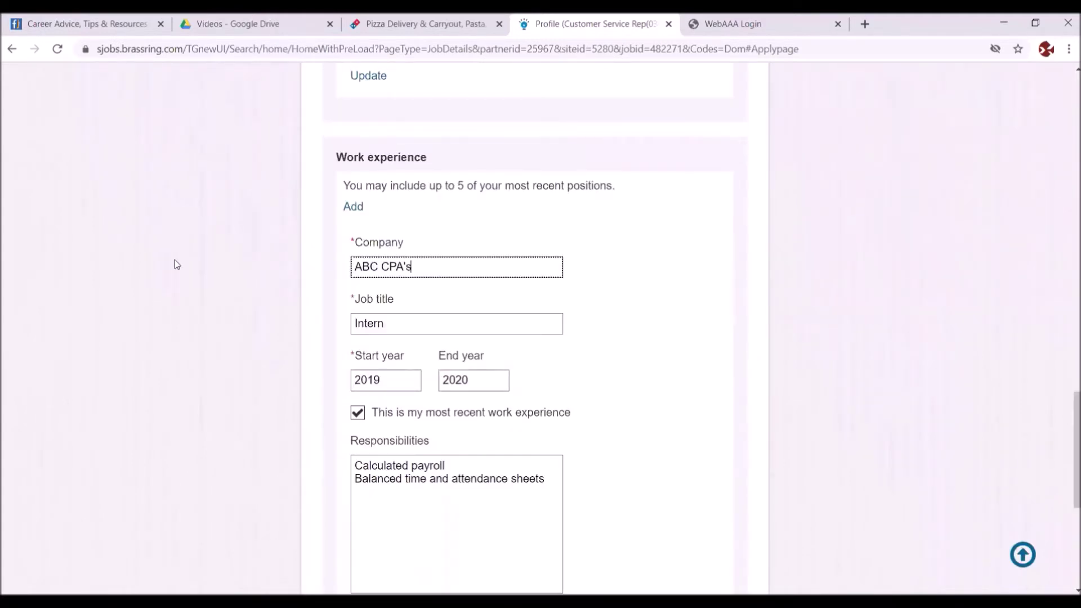
- Add a new work-experience entry for company High Tech Tech with job title Bookkeeper
{"action": "left_click", "coordinate": [358, 206]}
{"action": "scroll", "coordinate": [358, 206], "scroll_direction": "down", "scroll_amount": 2}
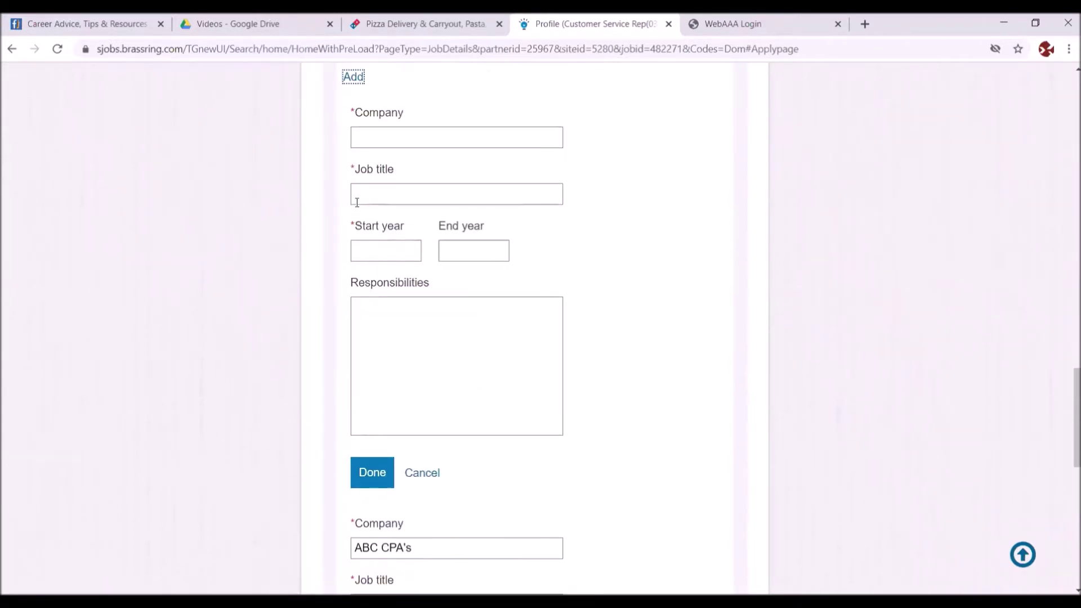
{"action": "left_click", "coordinate": [393, 143]}
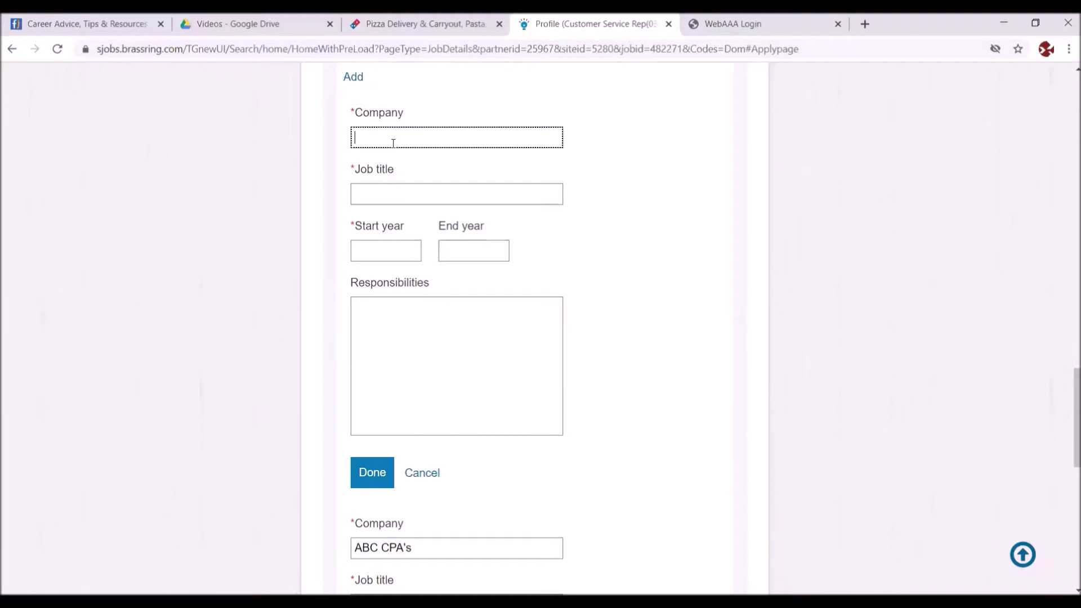
{"action": "type", "text": "High Tech"}
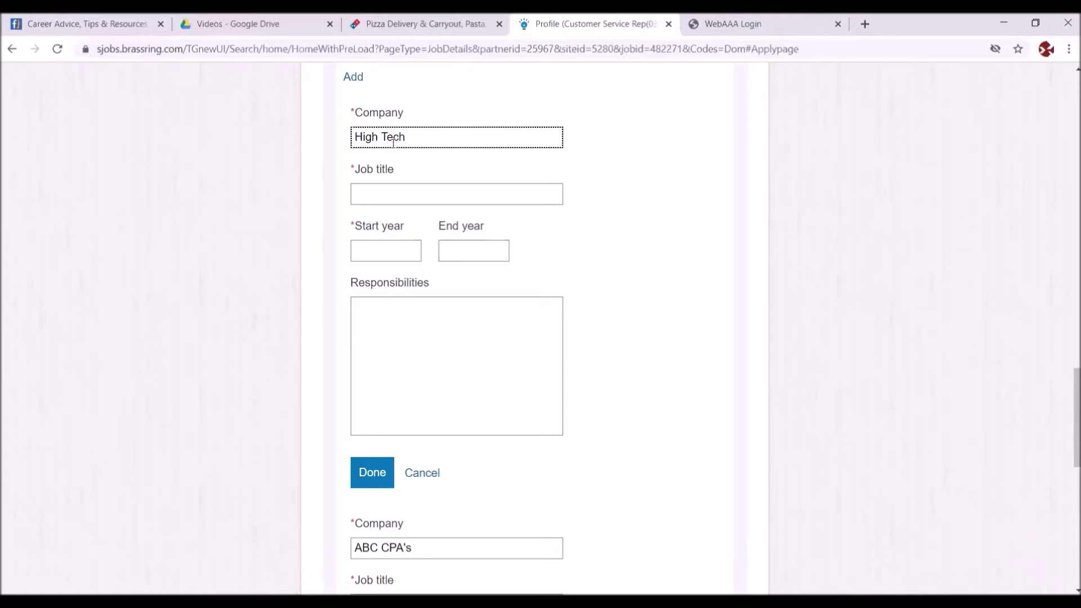
{"action": "type", "text": "Tech"}
{"action": "left_click", "coordinate": [359, 201]}
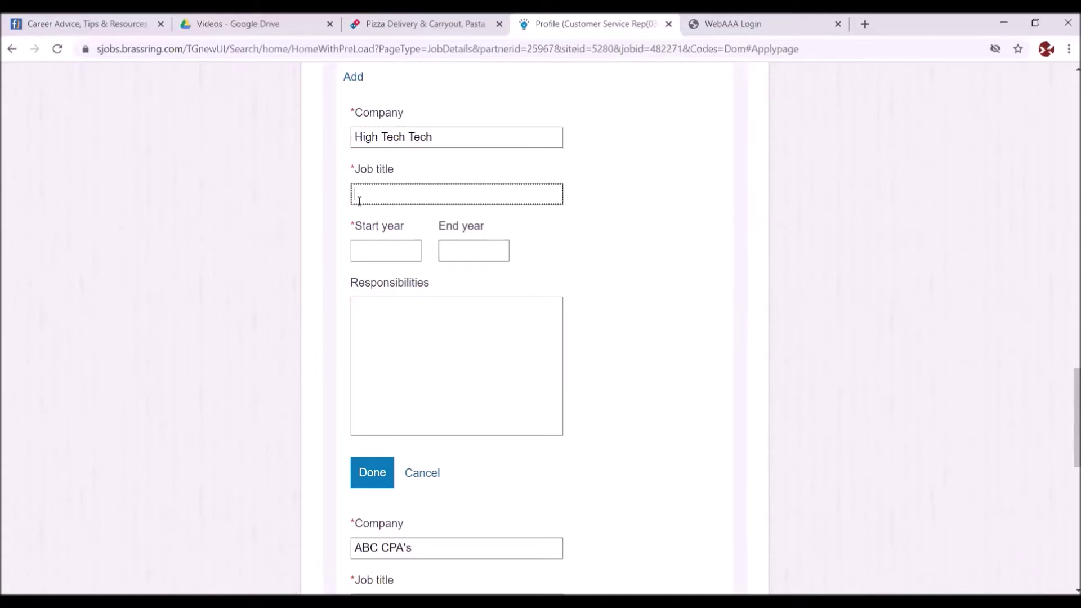
{"action": "type", "text": "Bookkeeper"}
- Give the entry years 2018–2019 and responsibility 'Reconciled balance sheet', then save it
{"action": "left_click", "coordinate": [362, 250]}
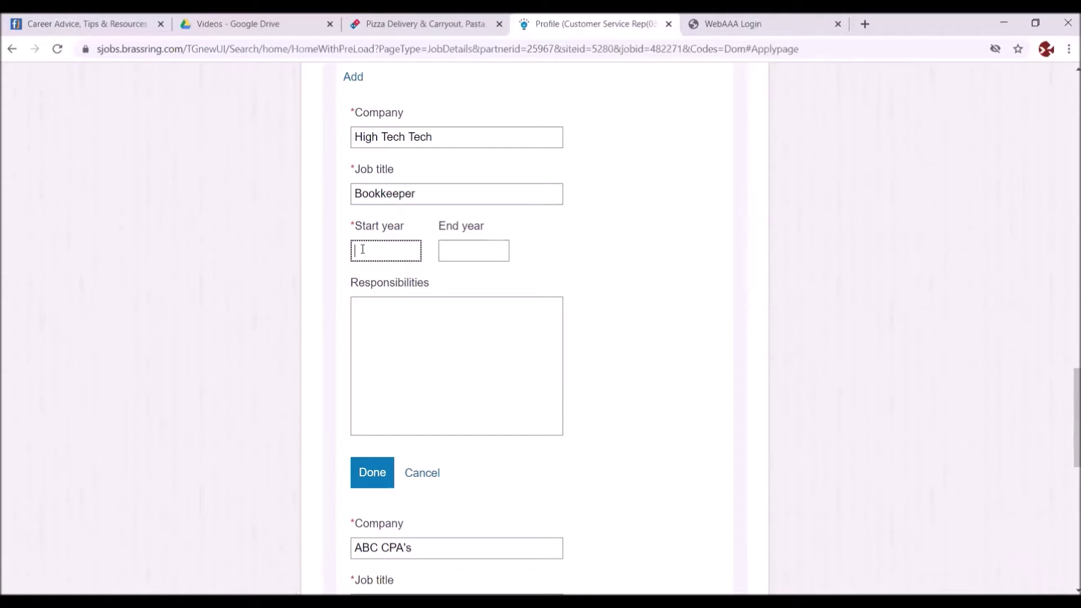
{"action": "type", "text": "2018"}
{"action": "left_click", "coordinate": [447, 249]}
{"action": "type", "text": "2019"}
{"action": "left_click", "coordinate": [440, 313]}
{"action": "type", "text": "R"}
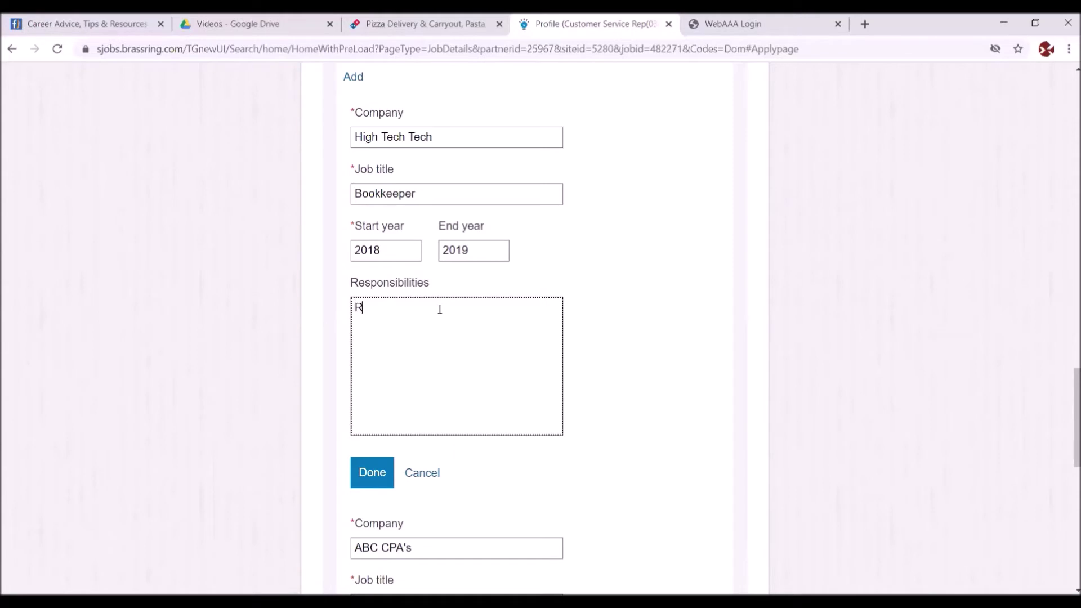
{"action": "type", "text": "econciled balance sheet"}
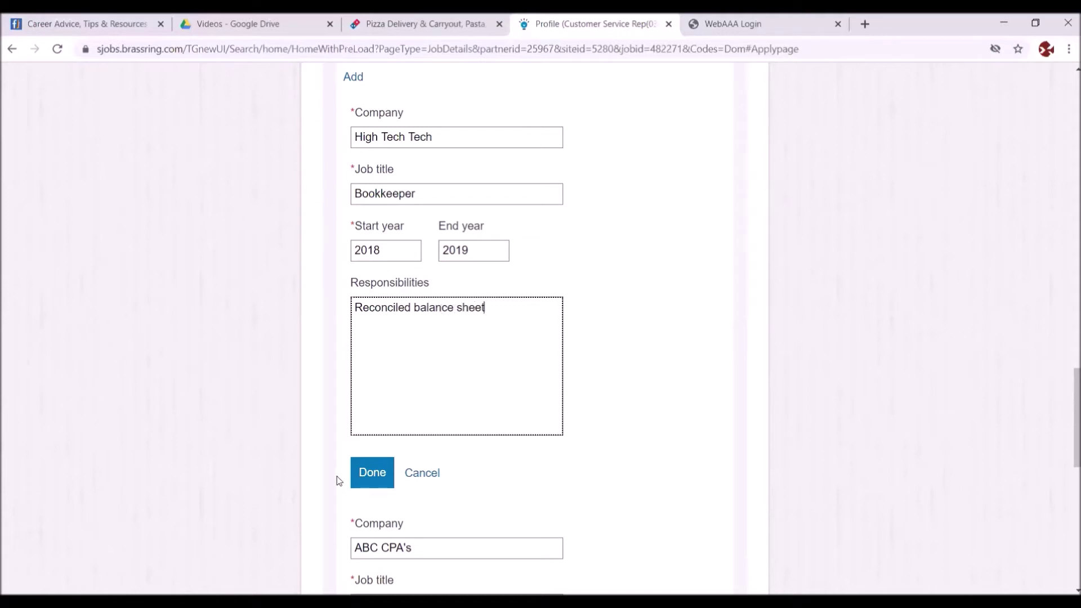
{"action": "left_click", "coordinate": [370, 475]}
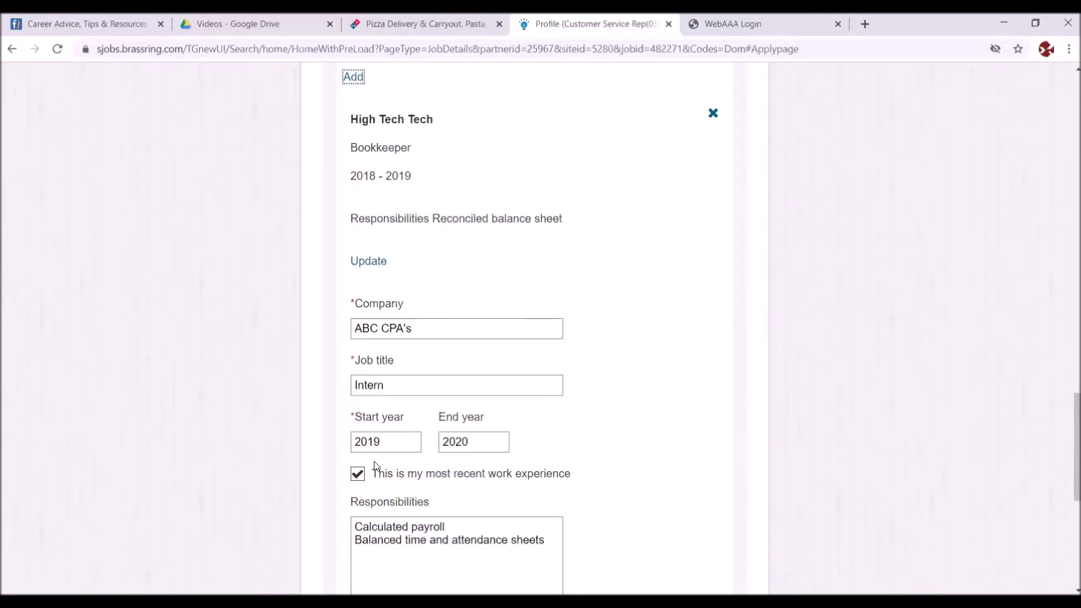
{"action": "left_click_drag", "start_coordinate": [1068, 404], "coordinate": [1068, 478]}
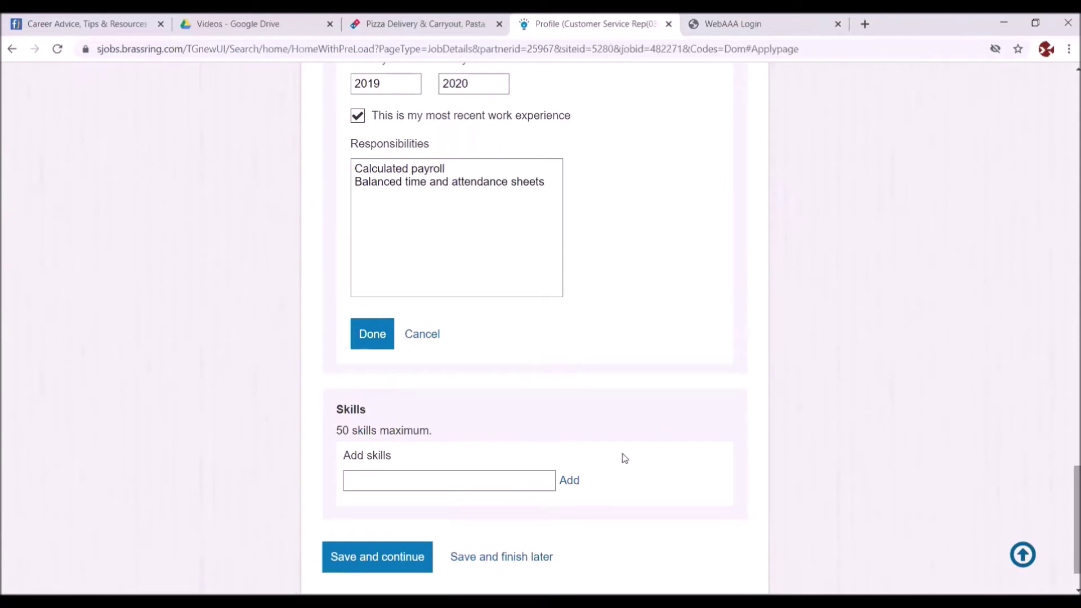
- Save the profile, continue to Screening, and open the how-did-you-hear dropdown
{"action": "left_click", "coordinate": [356, 557]}
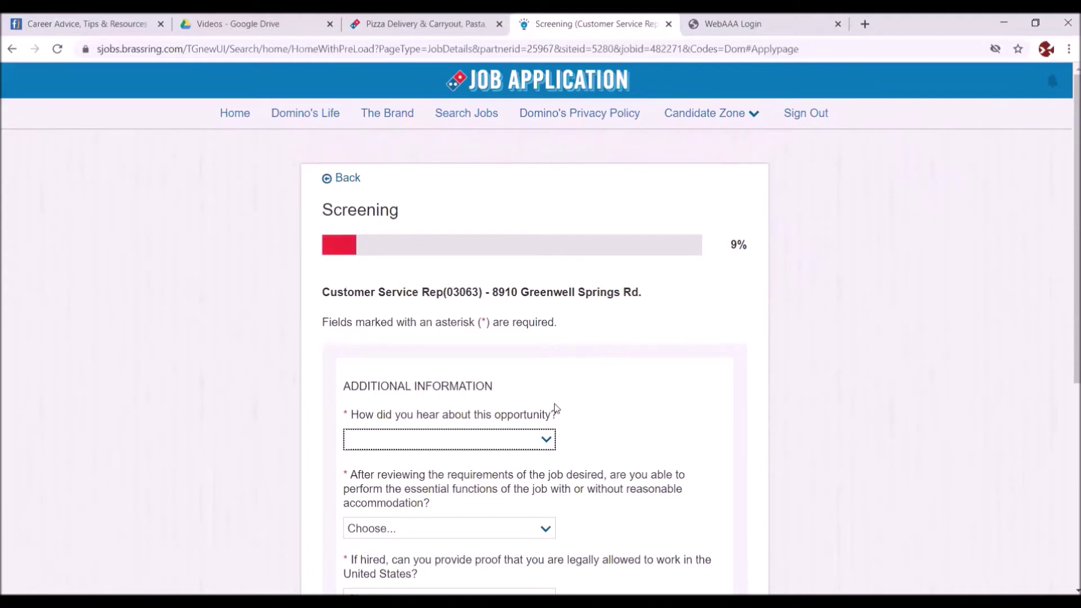
{"action": "left_click", "coordinate": [546, 439]}
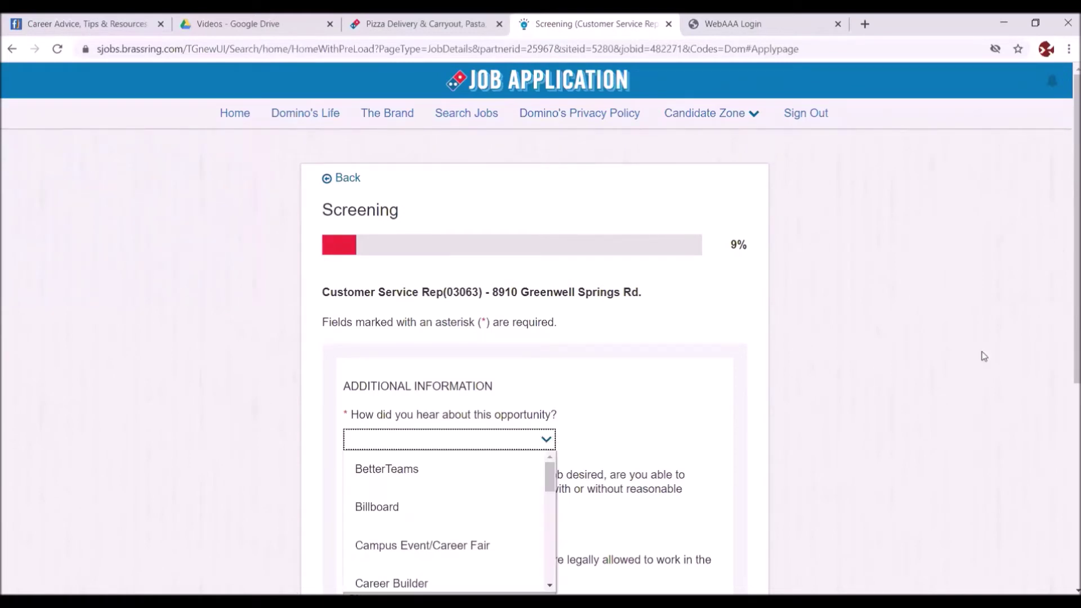
{"action": "scroll", "coordinate": [1068, 292], "scroll_direction": "down", "scroll_amount": 2}
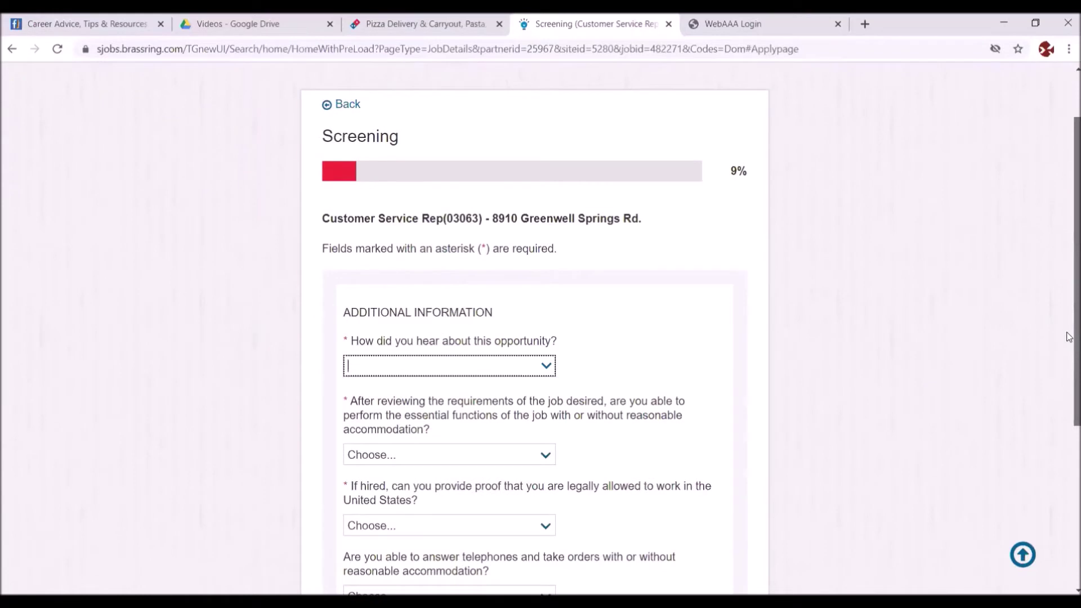
{"action": "scroll", "coordinate": [1068, 360], "scroll_direction": "down", "scroll_amount": 2}
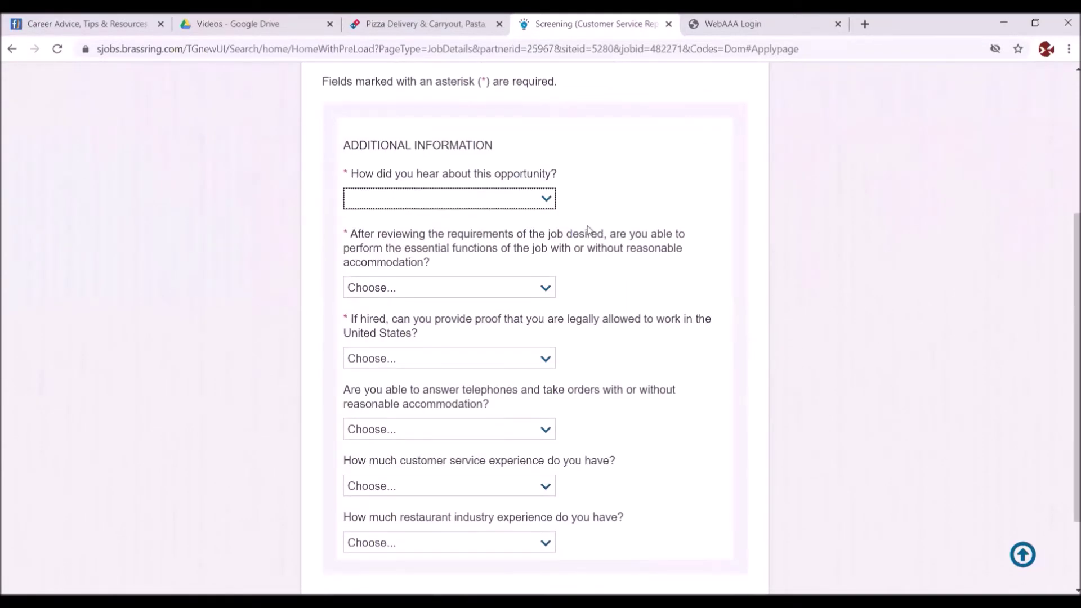
- Filter the 'How did you hear about this opportunity?' list and choose Indeed
{"action": "left_click", "coordinate": [545, 200]}
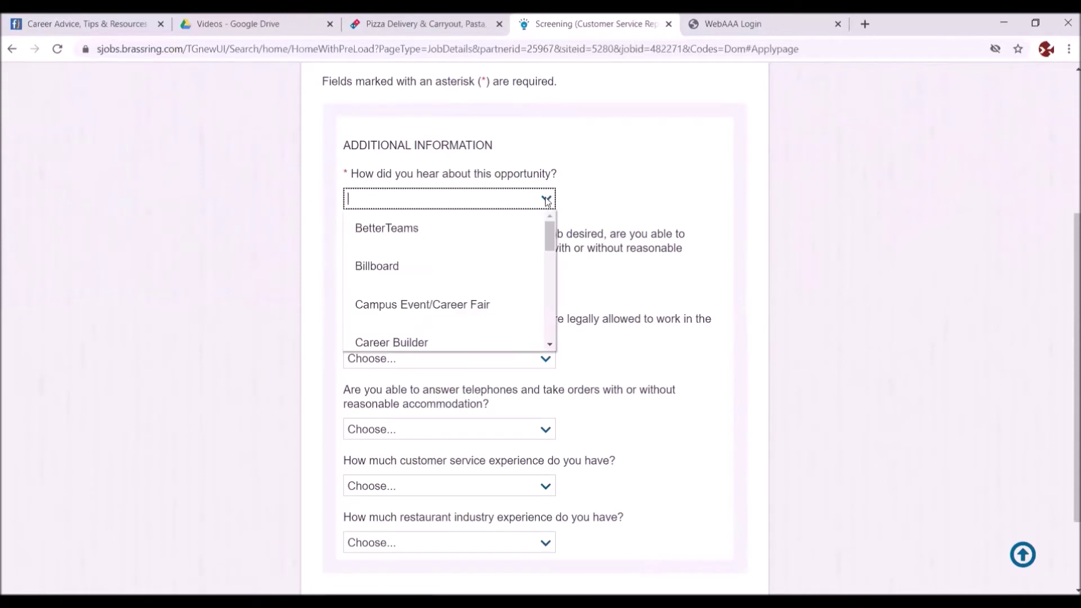
{"action": "left_click", "coordinate": [546, 200]}
{"action": "left_click", "coordinate": [546, 200]}
{"action": "left_click", "coordinate": [547, 202]}
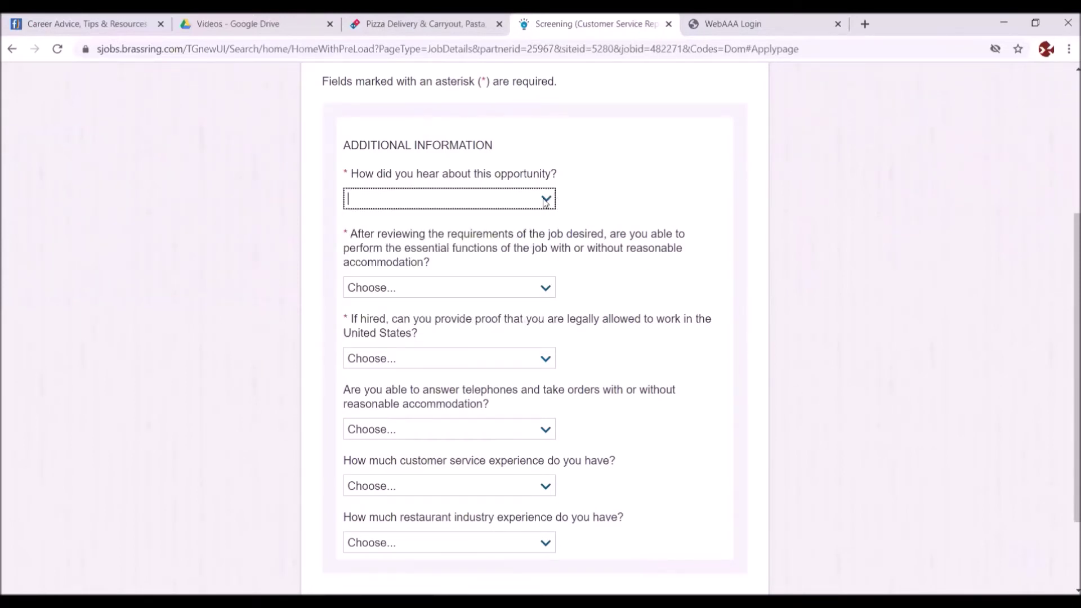
{"action": "type", "text": "in"}
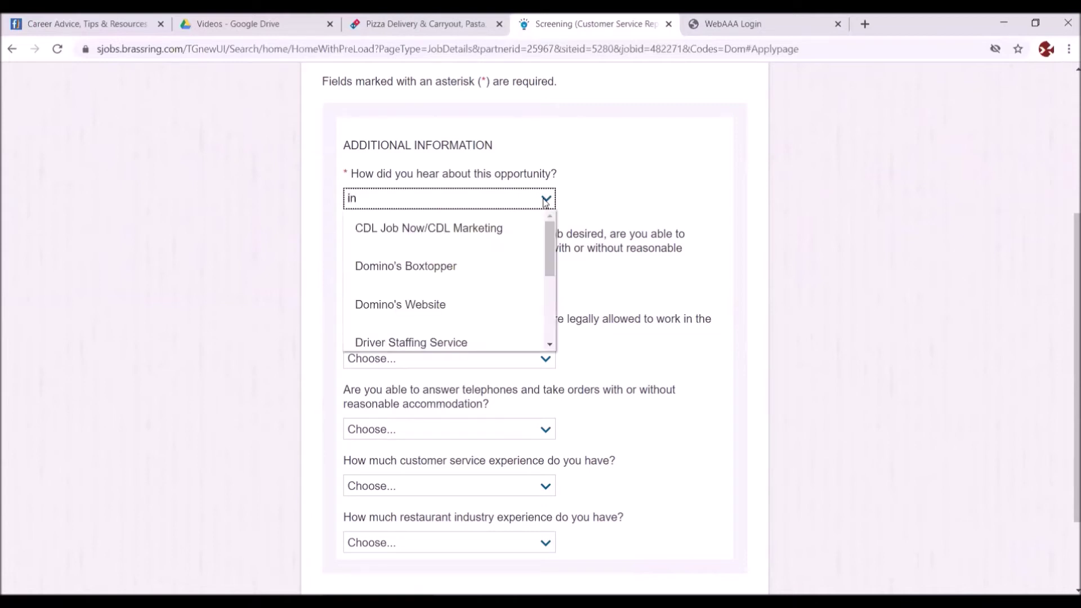
{"action": "key", "text": "BackSpace"}
{"action": "key", "text": "BackSpace"}
{"action": "scroll", "coordinate": [545, 201], "scroll_direction": "down", "scroll_amount": 1}
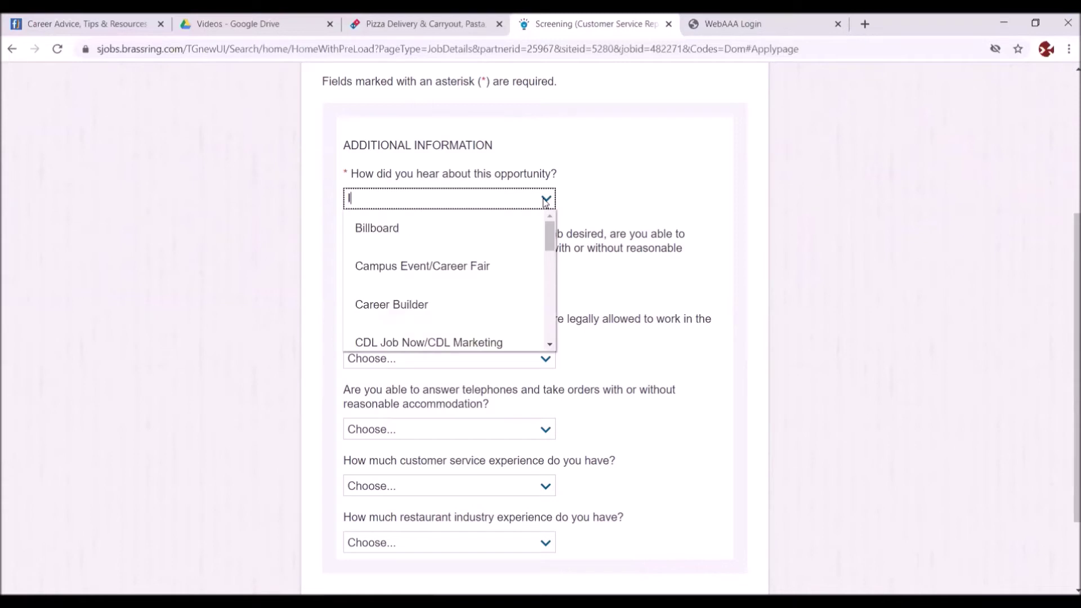
{"action": "scroll", "coordinate": [545, 201], "scroll_direction": "up", "scroll_amount": 1}
{"action": "type", "text": "Com"}
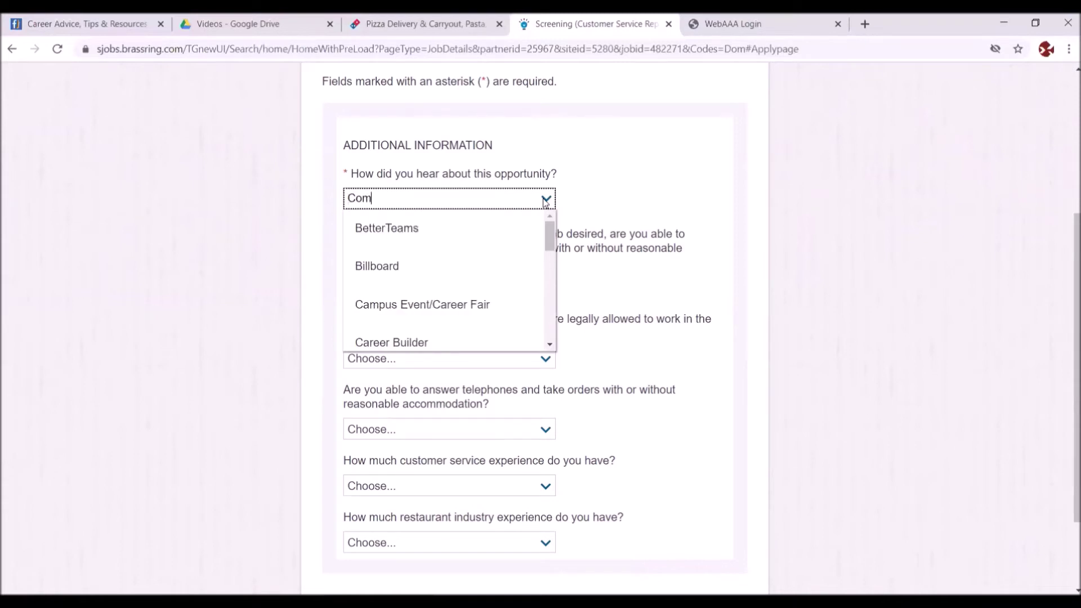
{"action": "type", "text": "pany"}
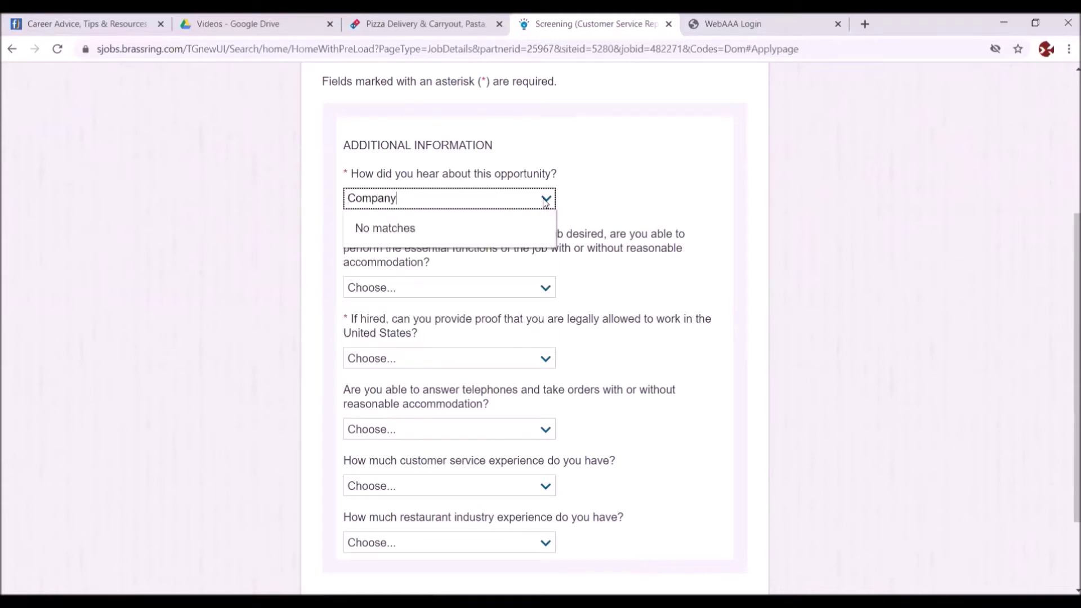
{"action": "type", "text": "'s website"}
{"action": "key", "text": "BackSpace"}
{"action": "key", "text": "BackSpace"}
{"action": "key", "text": "BackSpace"}
{"action": "key", "text": "BackSpace"}
{"action": "key", "text": "BackSpace"}
{"action": "key", "text": "BackSpace"}
{"action": "key", "text": "BackSpace"}
{"action": "key", "text": "BackSpace"}
{"action": "key", "text": "BackSpace"}
{"action": "key", "text": "BackSpace"}
{"action": "key", "text": "BackSpace"}
{"action": "key", "text": "BackSpace"}
{"action": "key", "text": "BackSpace"}
{"action": "key", "text": "BackSpace"}
{"action": "key", "text": "BackSpace"}
{"action": "key", "text": "BackSpace"}
{"action": "key", "text": "BackSpace"}
{"action": "type", "text": "Indeed"}
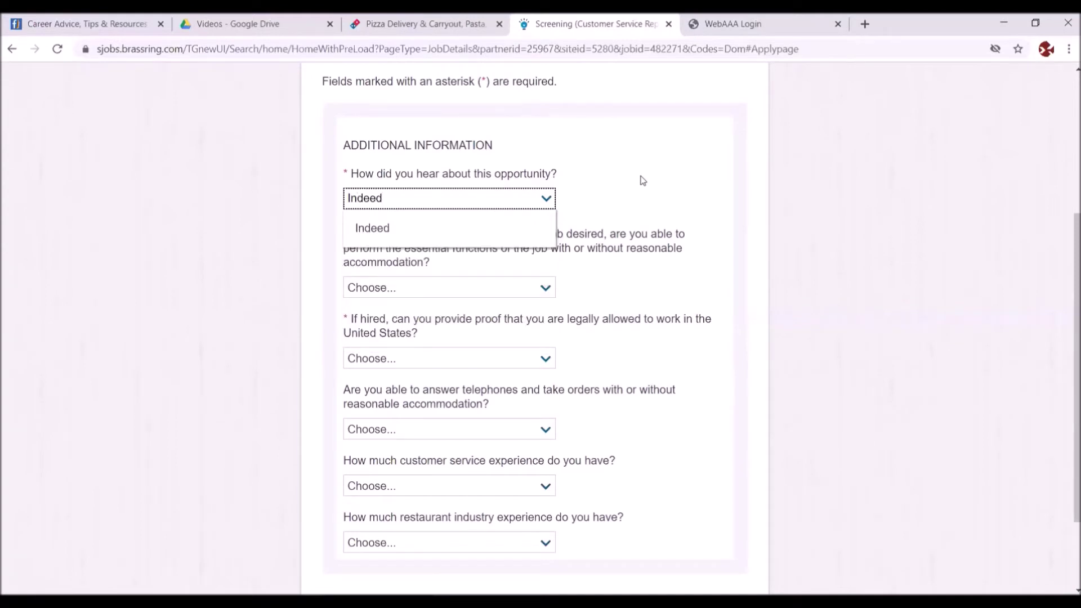
{"action": "left_click", "coordinate": [384, 228]}
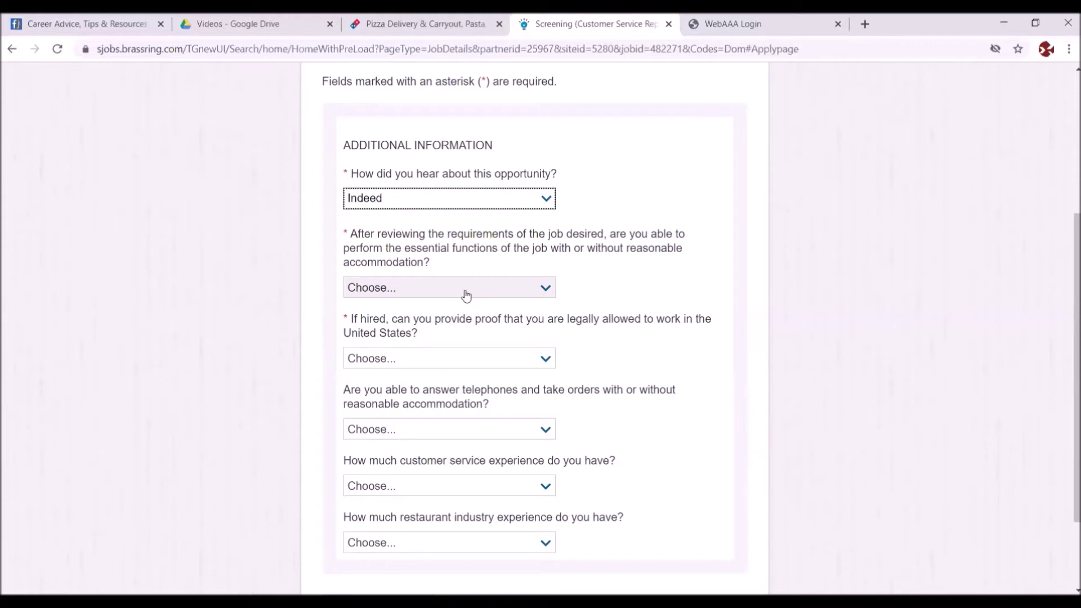
- Answer Yes to essential job functions, proof of work eligibility, and answering phones/taking orders
{"action": "left_click", "coordinate": [543, 292]}
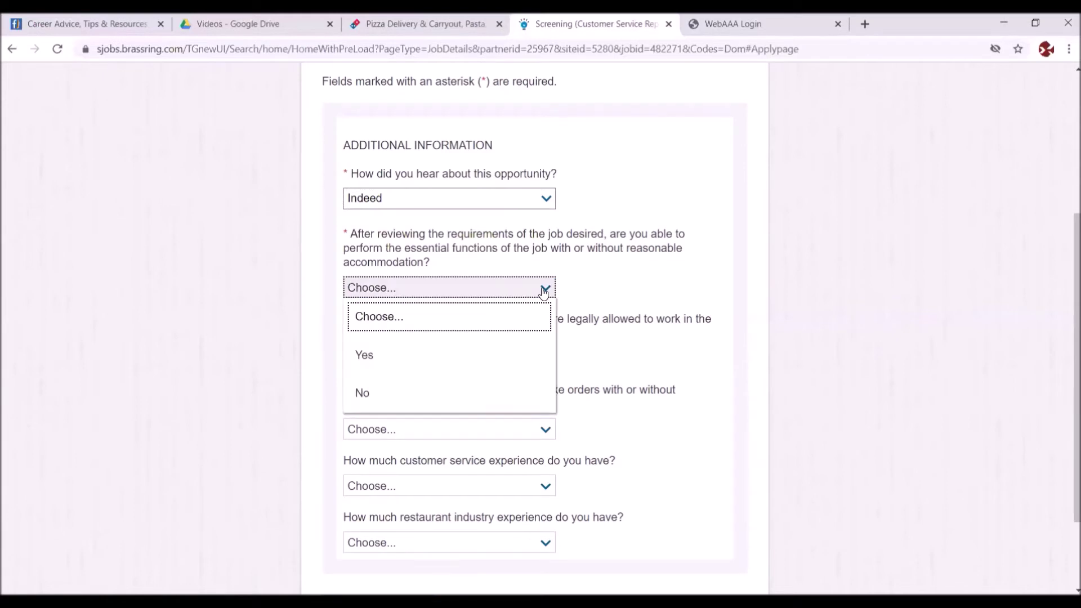
{"action": "left_click", "coordinate": [367, 354]}
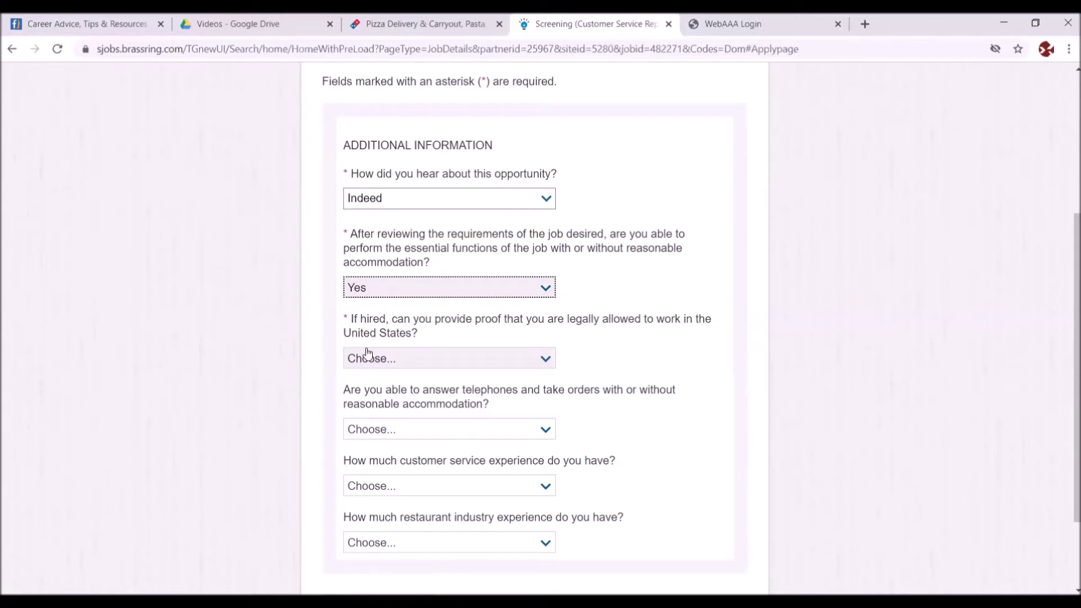
{"action": "left_click", "coordinate": [543, 359]}
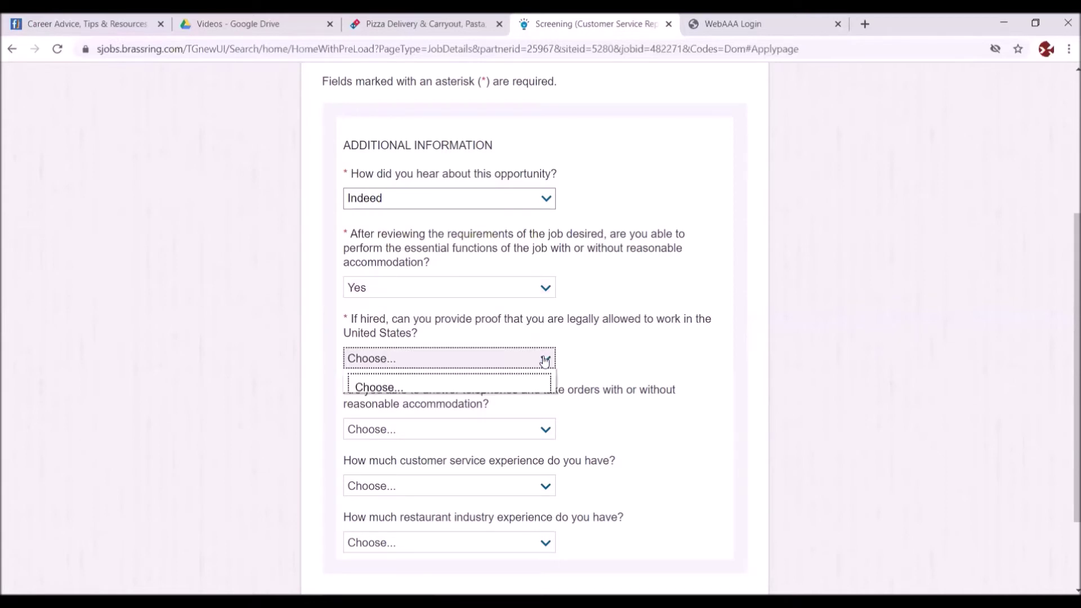
{"action": "left_click", "coordinate": [361, 416]}
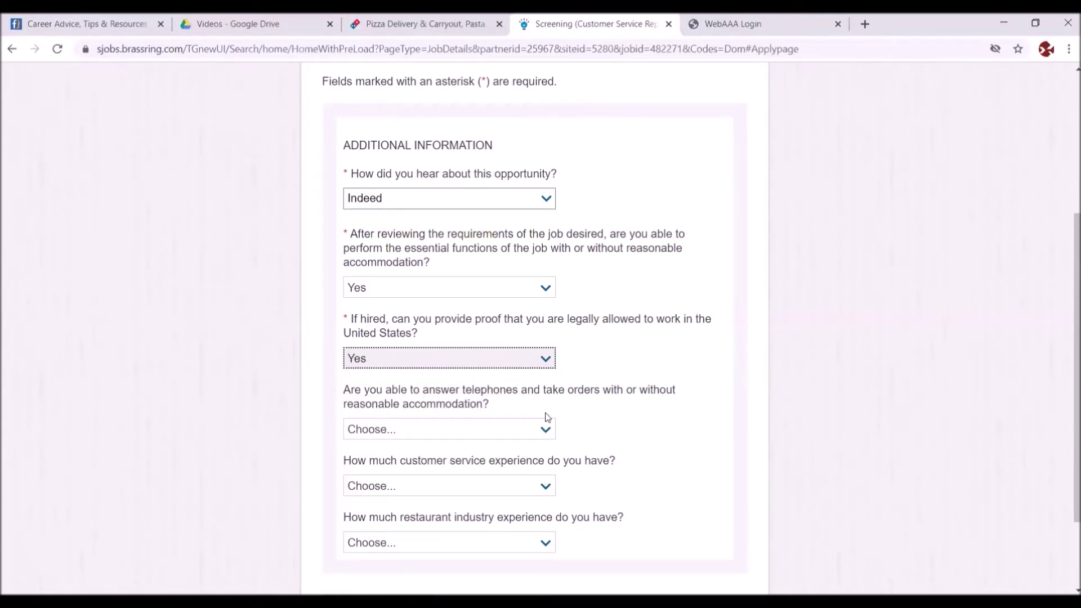
{"action": "left_click", "coordinate": [544, 431]}
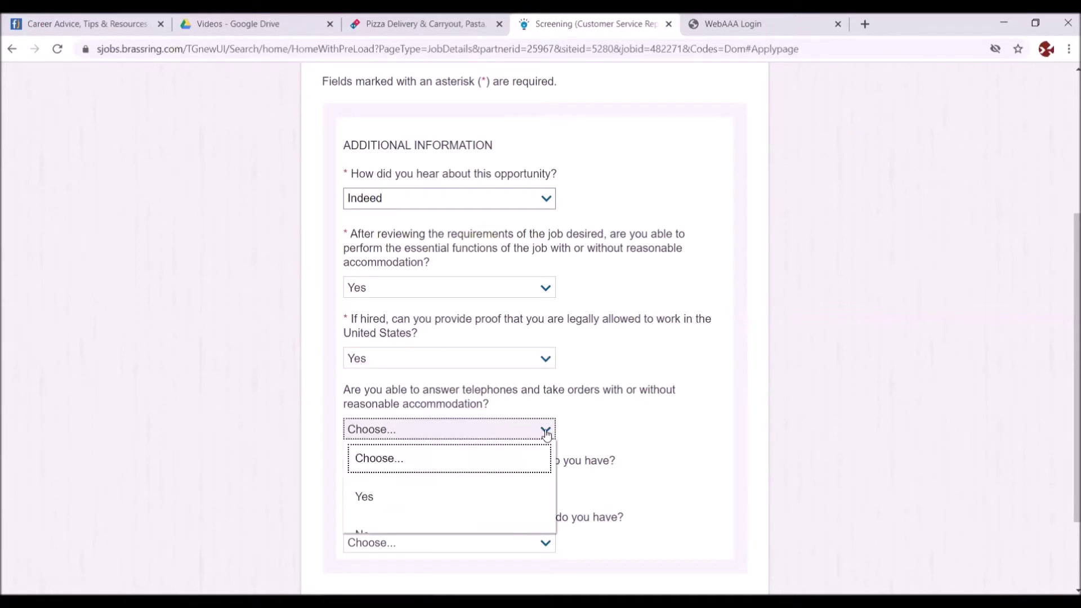
{"action": "left_click", "coordinate": [376, 498]}
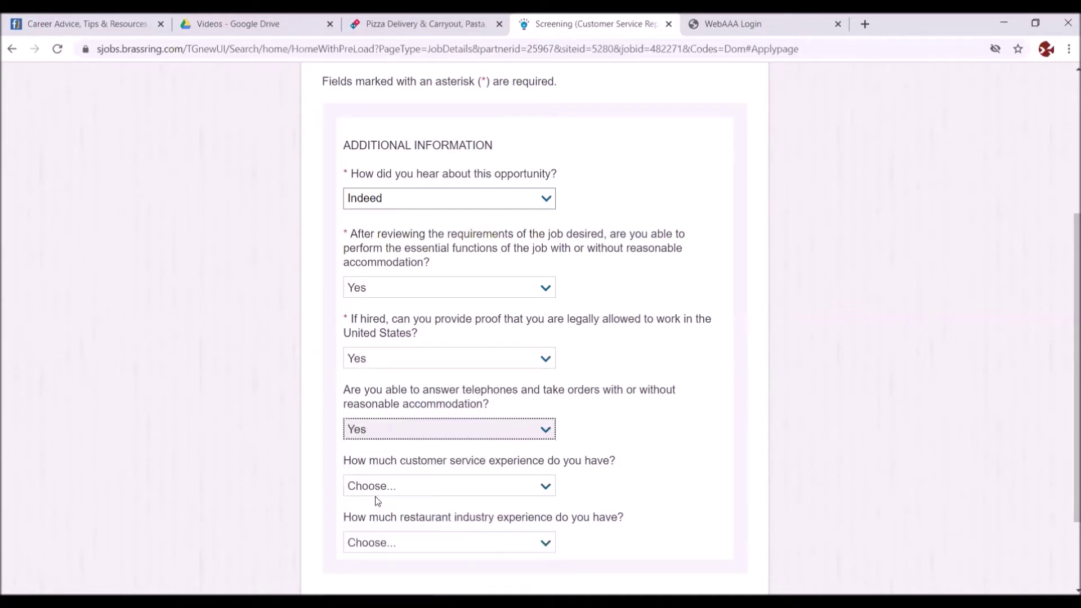
- Set customer service experience to 1 year to 3 years and restaurant experience to 6 months to a year, then save
{"action": "left_click", "coordinate": [545, 486]}
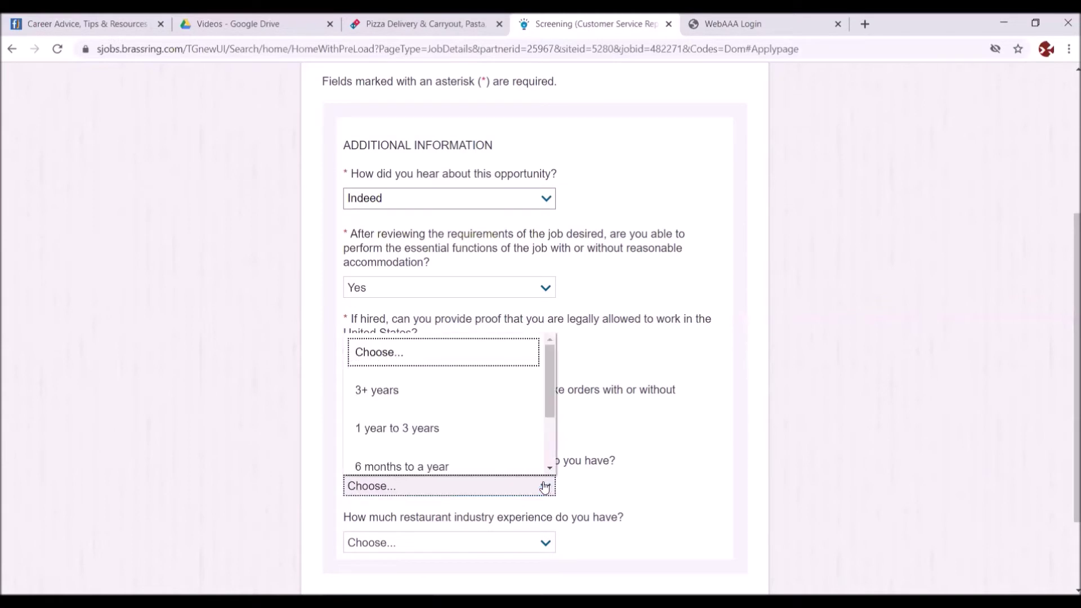
{"action": "left_click", "coordinate": [417, 429]}
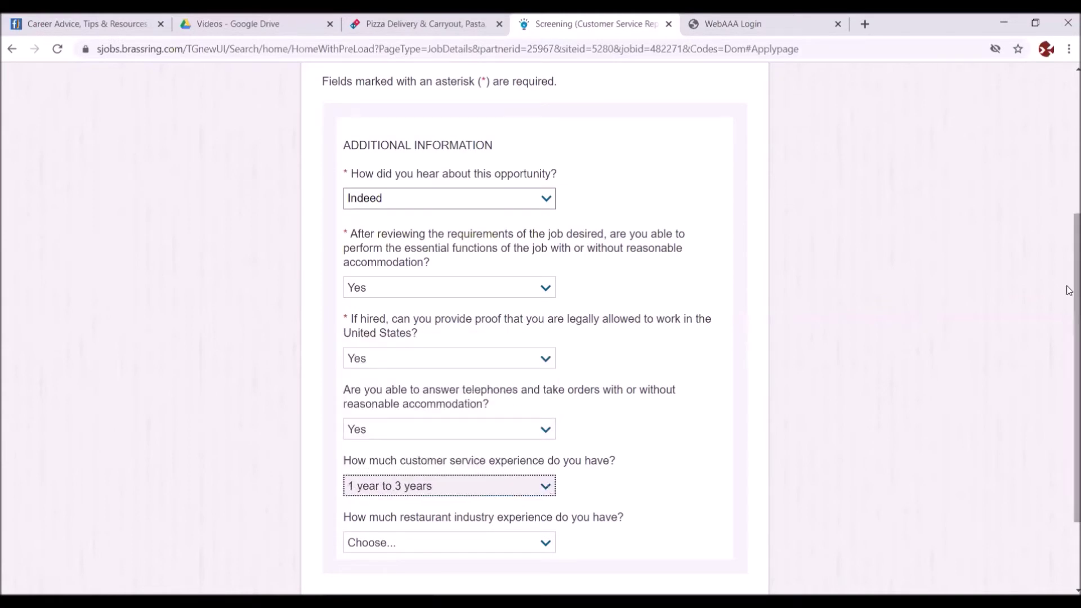
{"action": "scroll", "coordinate": [1068, 292], "scroll_direction": "down", "scroll_amount": 2}
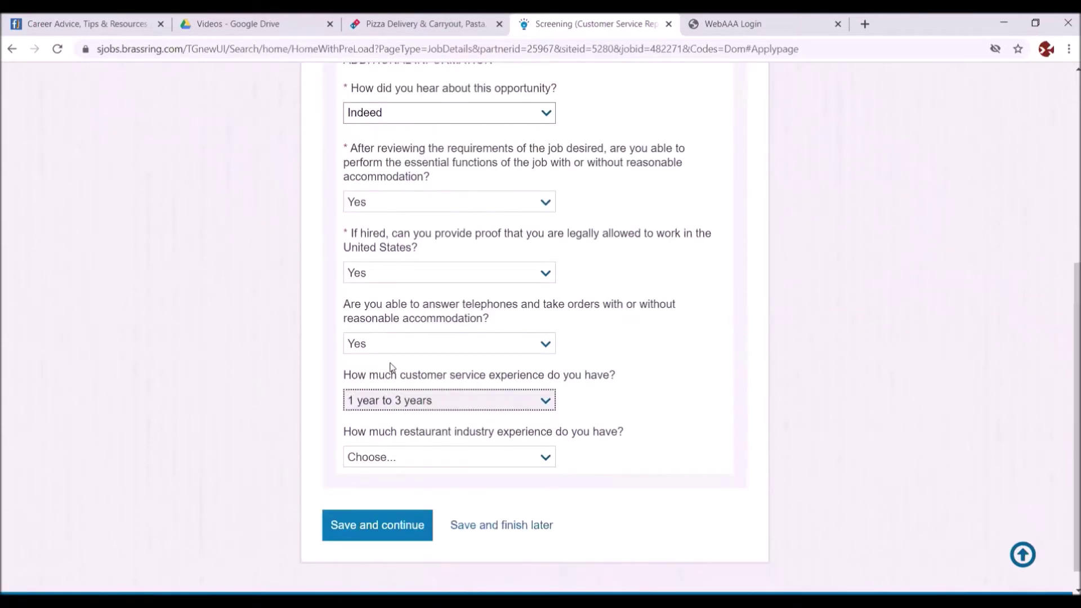
{"action": "left_click", "coordinate": [542, 458]}
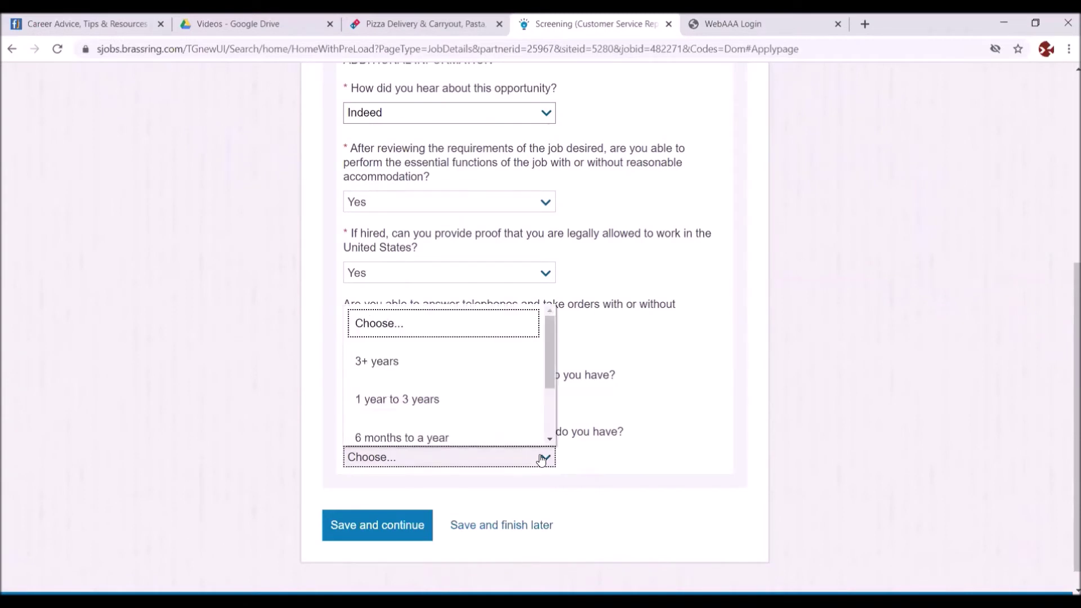
{"action": "scroll", "coordinate": [381, 357], "scroll_direction": "down", "scroll_amount": 1}
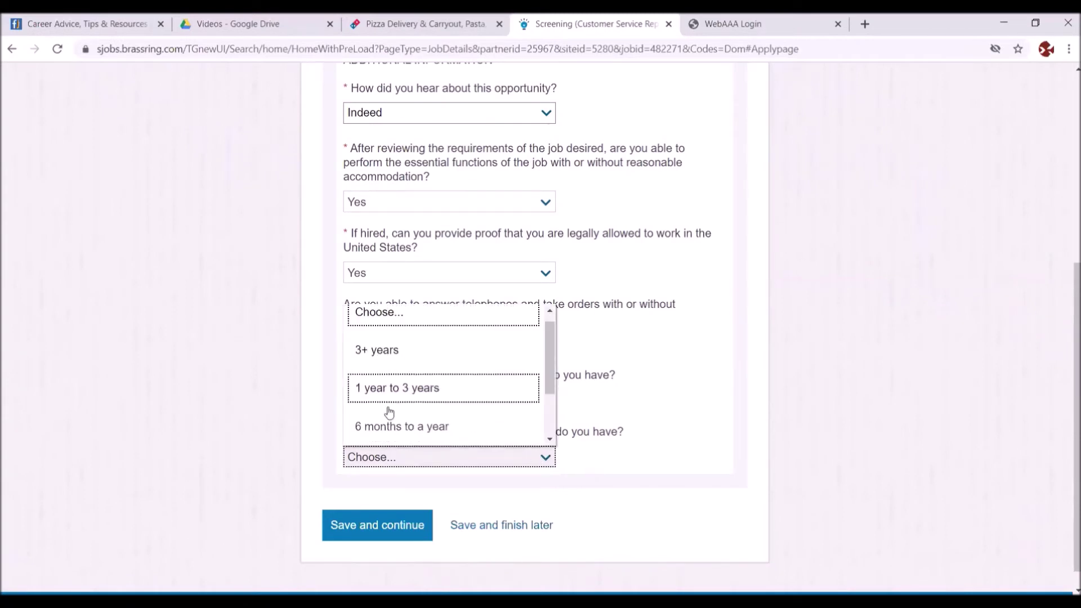
{"action": "left_click", "coordinate": [388, 429]}
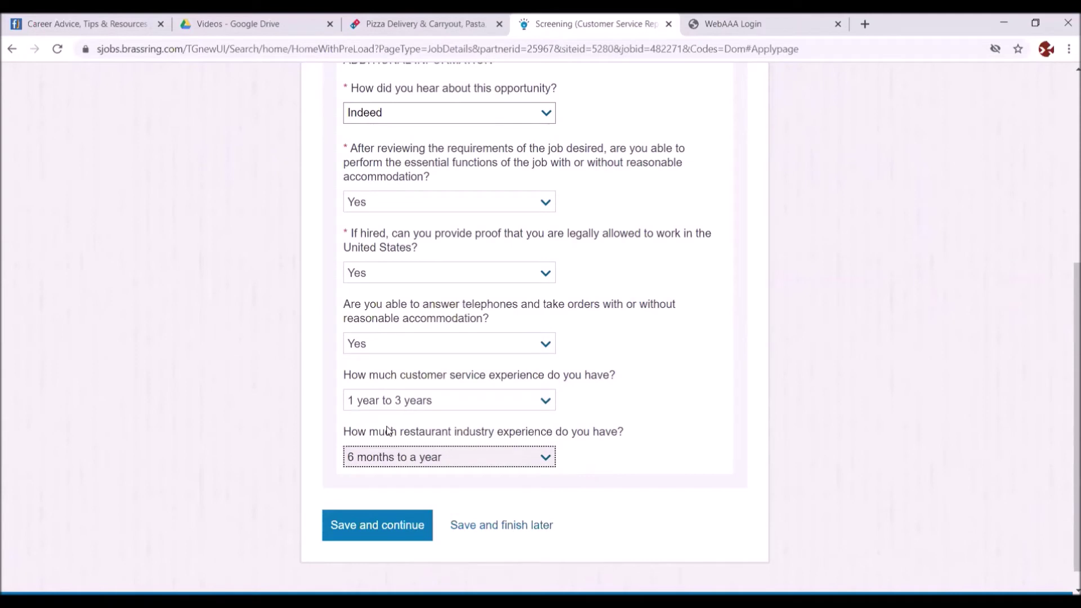
{"action": "left_click", "coordinate": [387, 525]}
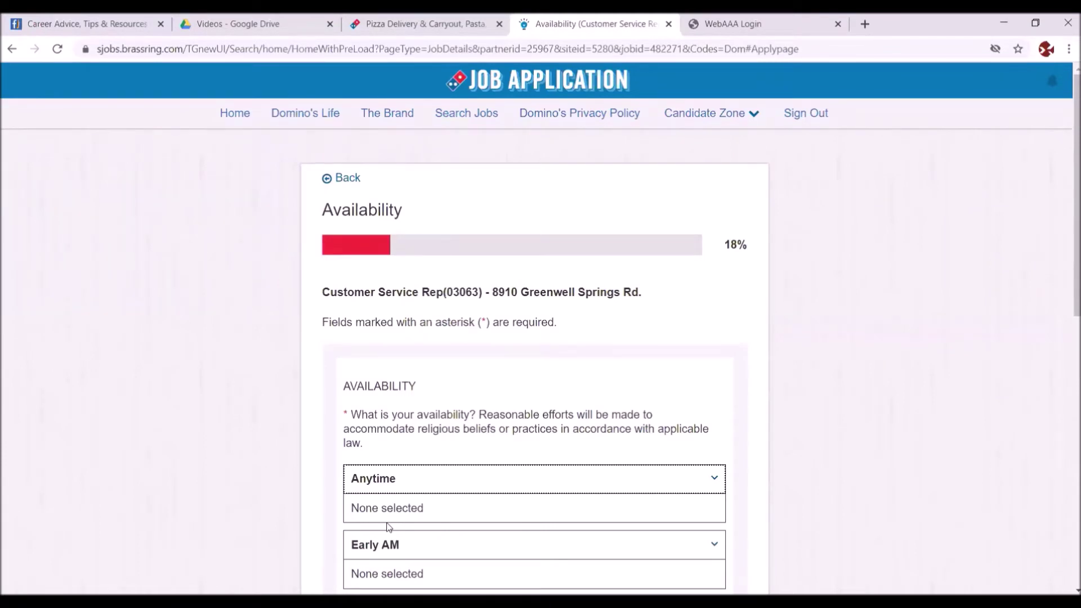
{"action": "left_click_drag", "start_coordinate": [1067, 212], "coordinate": [1066, 331]}
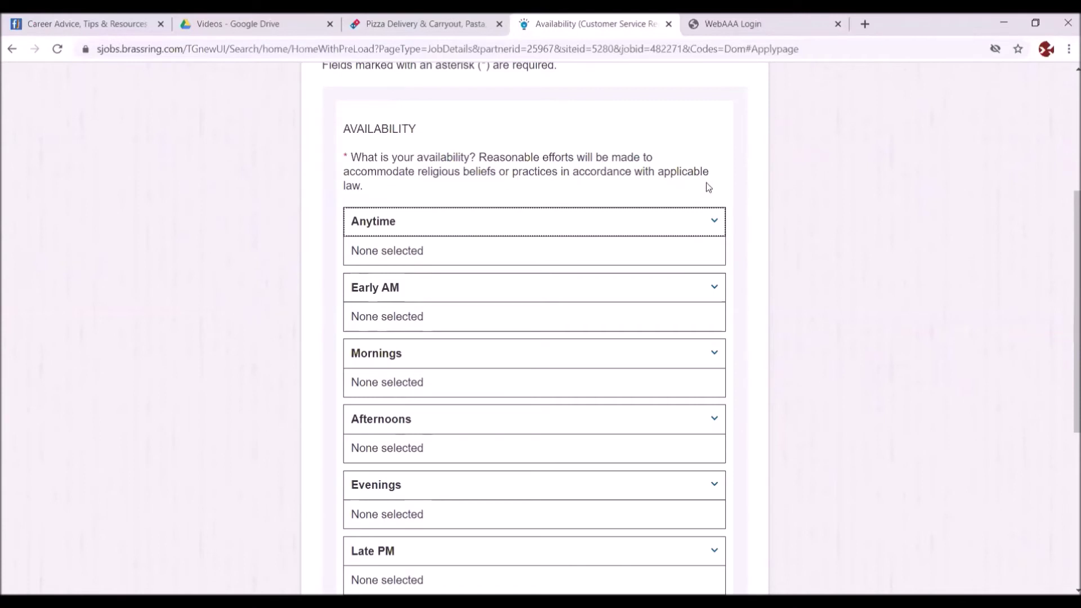
{"action": "left_click", "coordinate": [714, 219]}
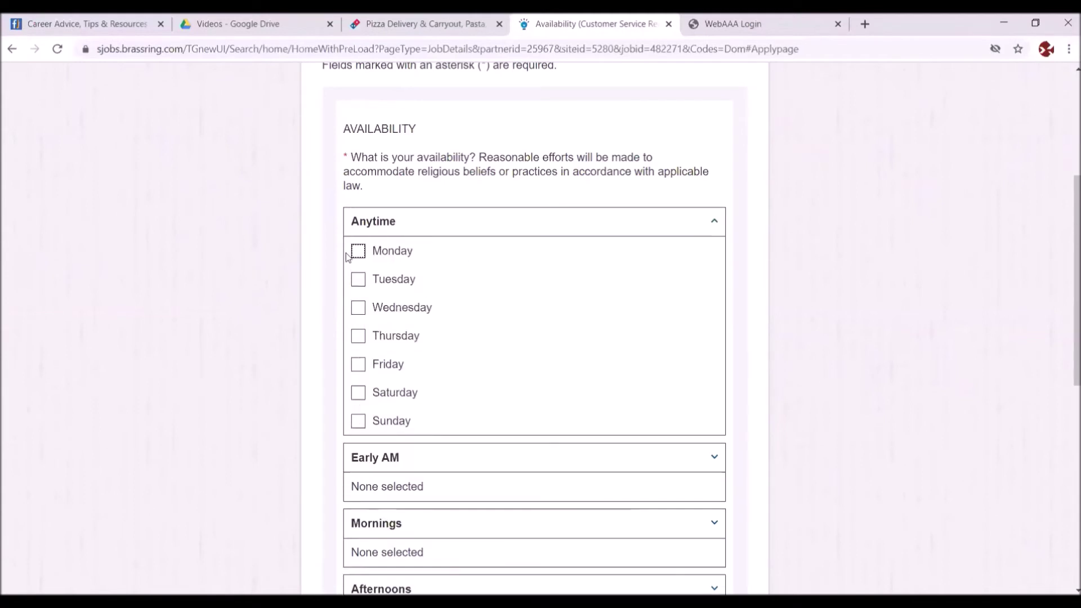
{"action": "left_click", "coordinate": [361, 251]}
{"action": "left_click", "coordinate": [358, 280]}
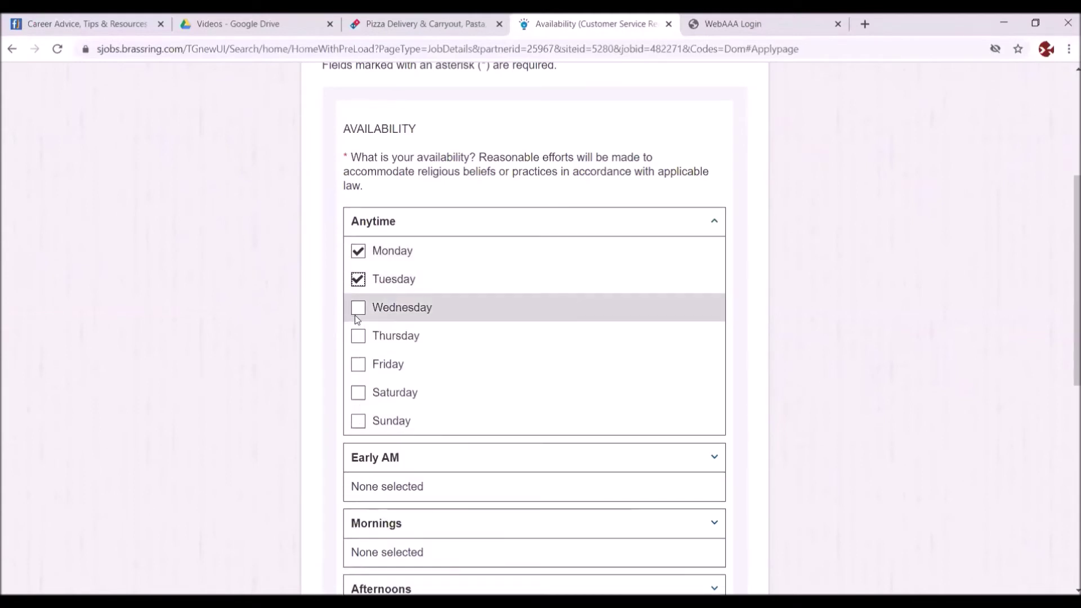
{"action": "left_click", "coordinate": [360, 338]}
{"action": "left_click", "coordinate": [354, 366]}
{"action": "left_click", "coordinate": [358, 394]}
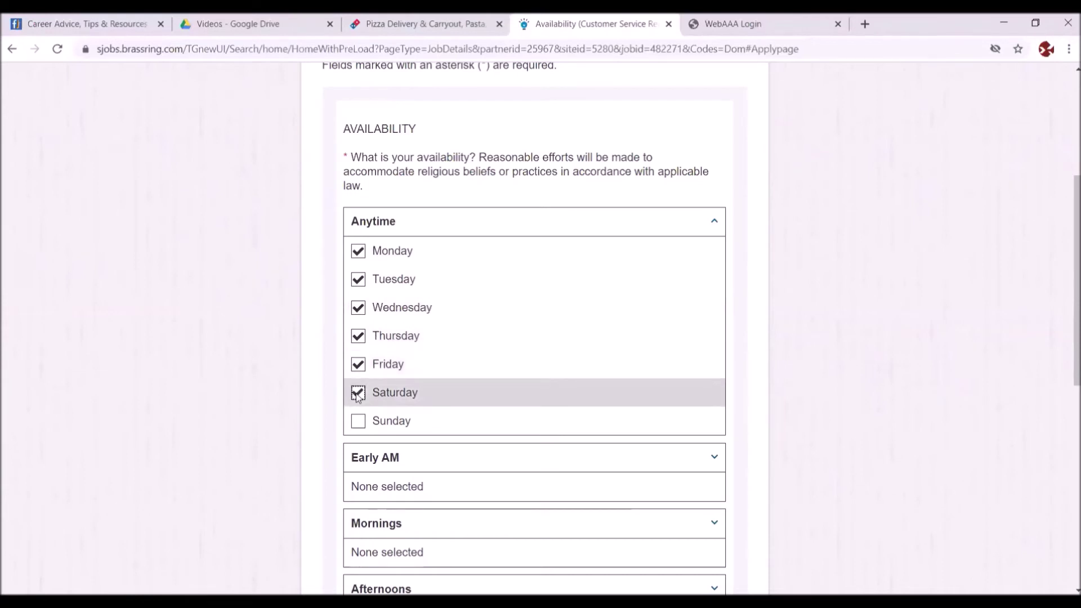
{"action": "left_click", "coordinate": [367, 421]}
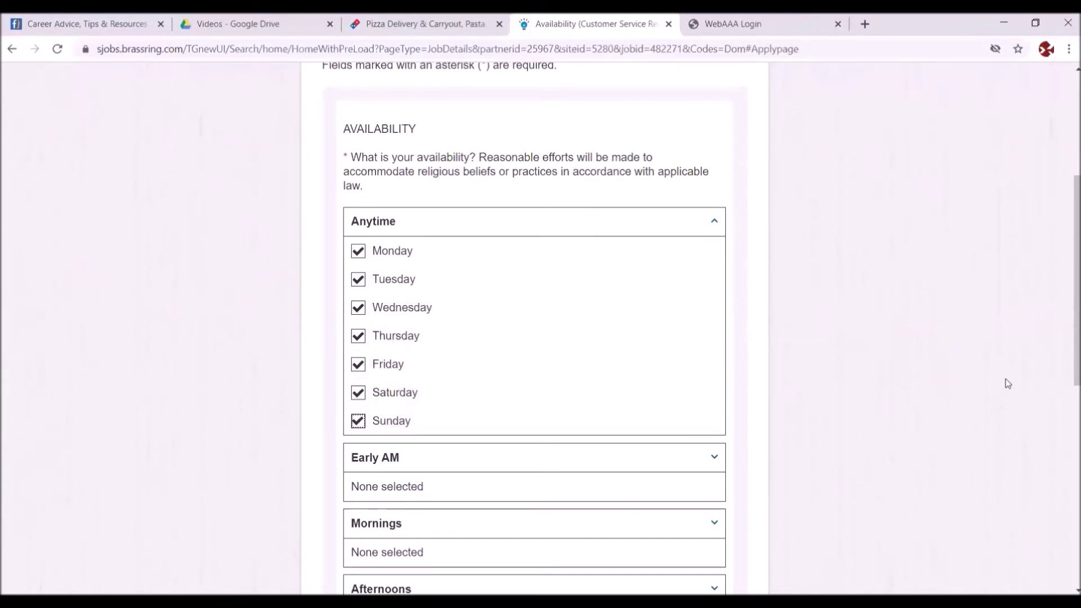
{"action": "scroll", "coordinate": [1068, 371], "scroll_direction": "down", "scroll_amount": 3}
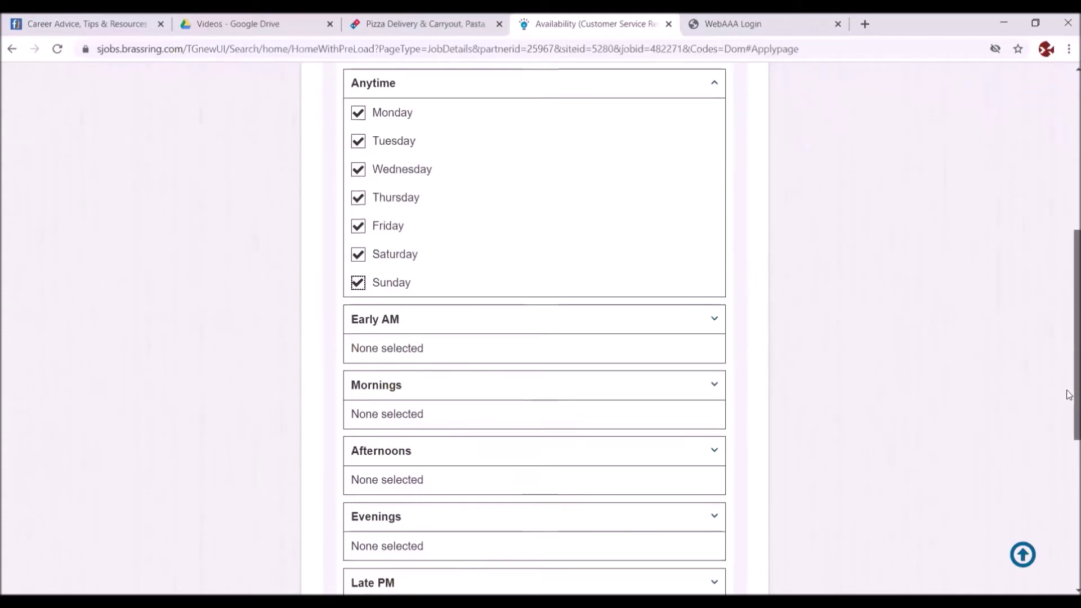
{"action": "scroll", "coordinate": [1069, 432], "scroll_direction": "down", "scroll_amount": 4}
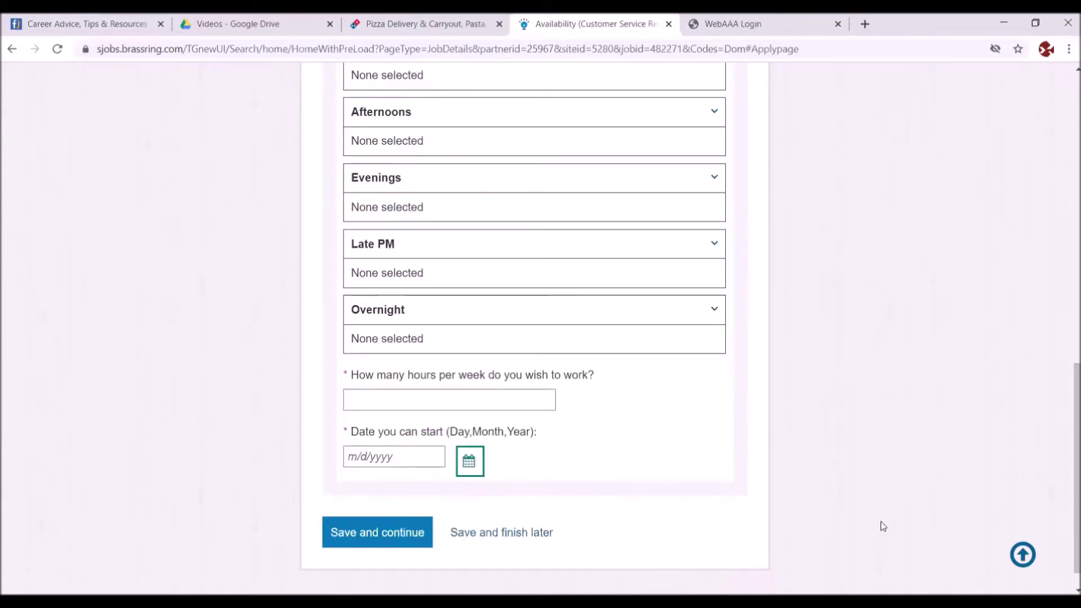
- Enter 20 hours per week and a July 8 (7/8/2020) start date, then save the availability
{"action": "left_click", "coordinate": [401, 406]}
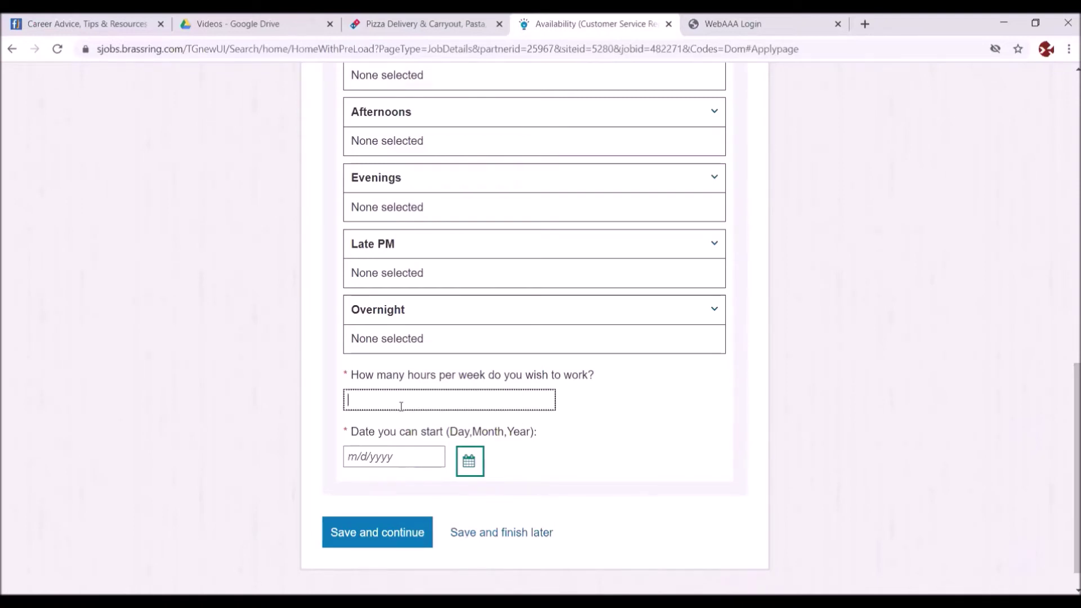
{"action": "type", "text": "40"}
{"action": "key", "text": "BackSpace"}
{"action": "key", "text": "BackSpace"}
{"action": "type", "text": "20"}
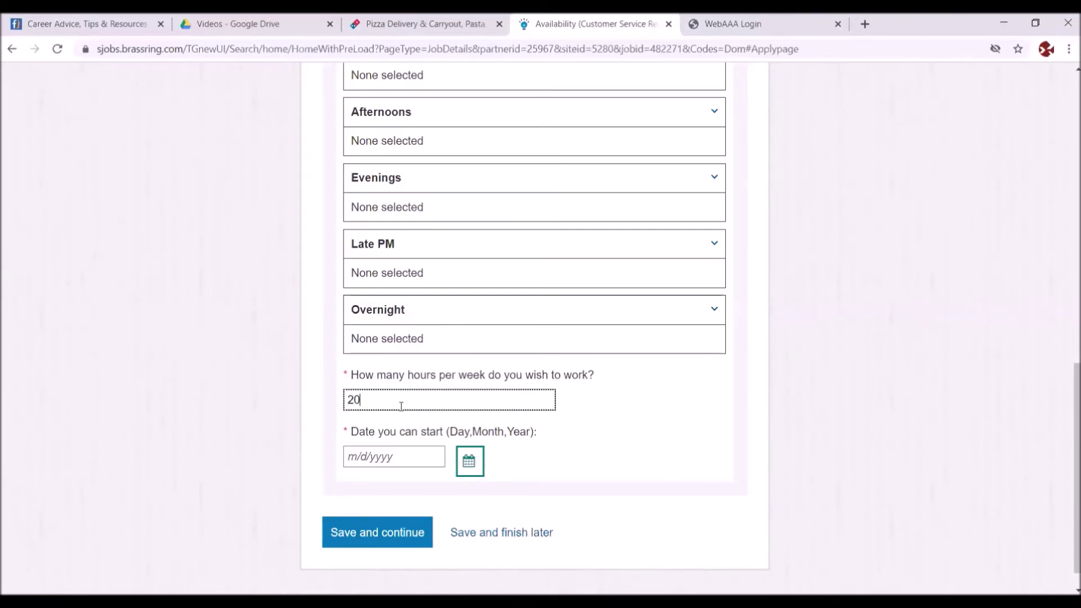
{"action": "left_click", "coordinate": [468, 462]}
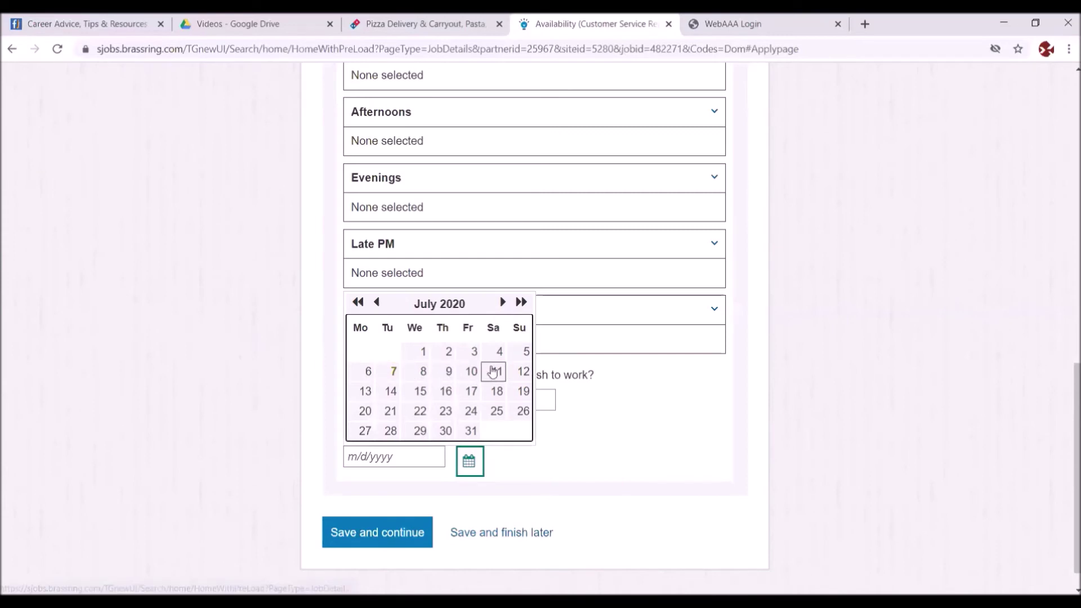
{"action": "left_click", "coordinate": [422, 373]}
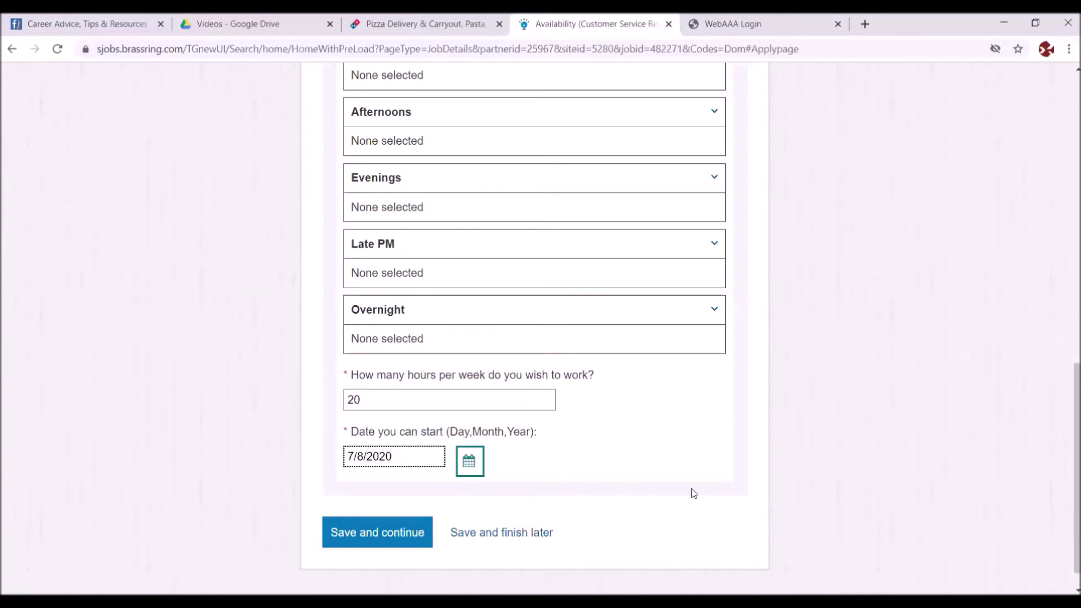
{"action": "left_click", "coordinate": [384, 523]}
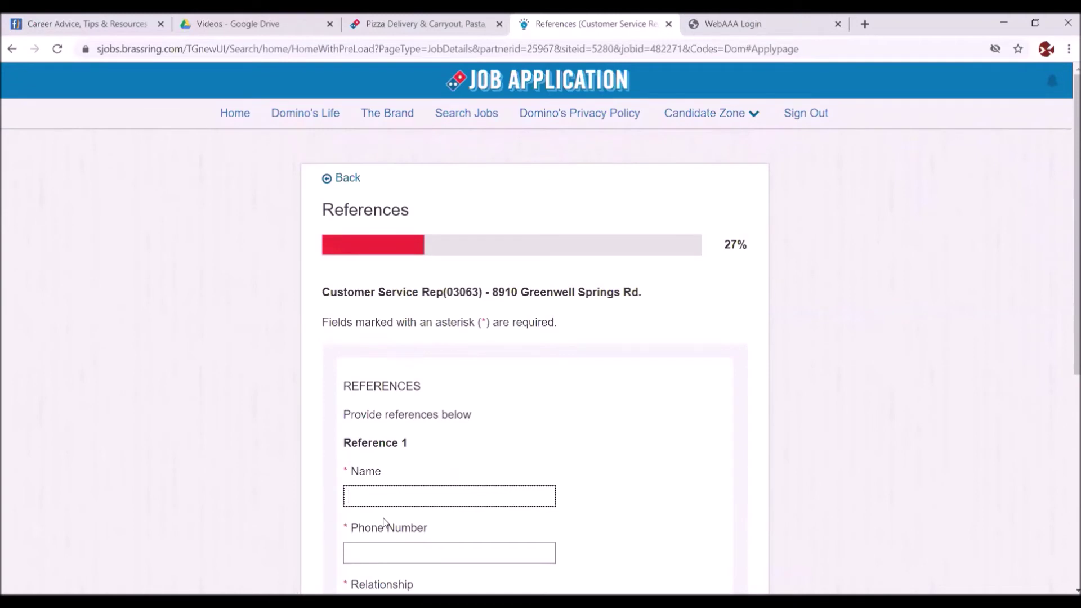
- Fill in Reference 1's name, phone number, and relationship Former Supervisor
{"action": "left_click", "coordinate": [354, 494]}
{"action": "key", "text": "Tab"}
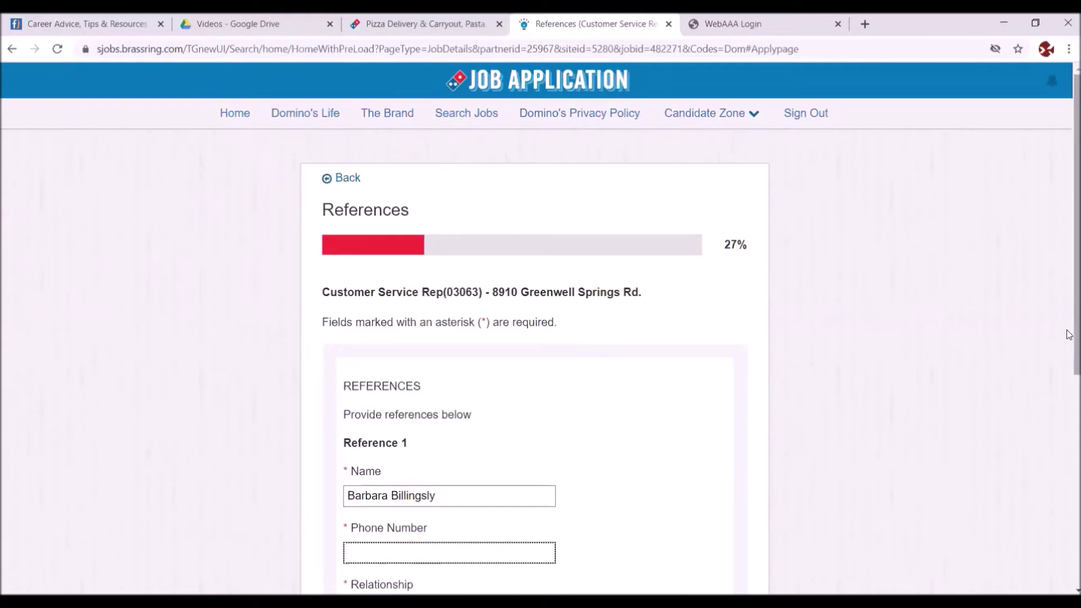
{"action": "scroll", "coordinate": [1068, 335], "scroll_direction": "down", "scroll_amount": 2}
{"action": "type", "text": "63212"}
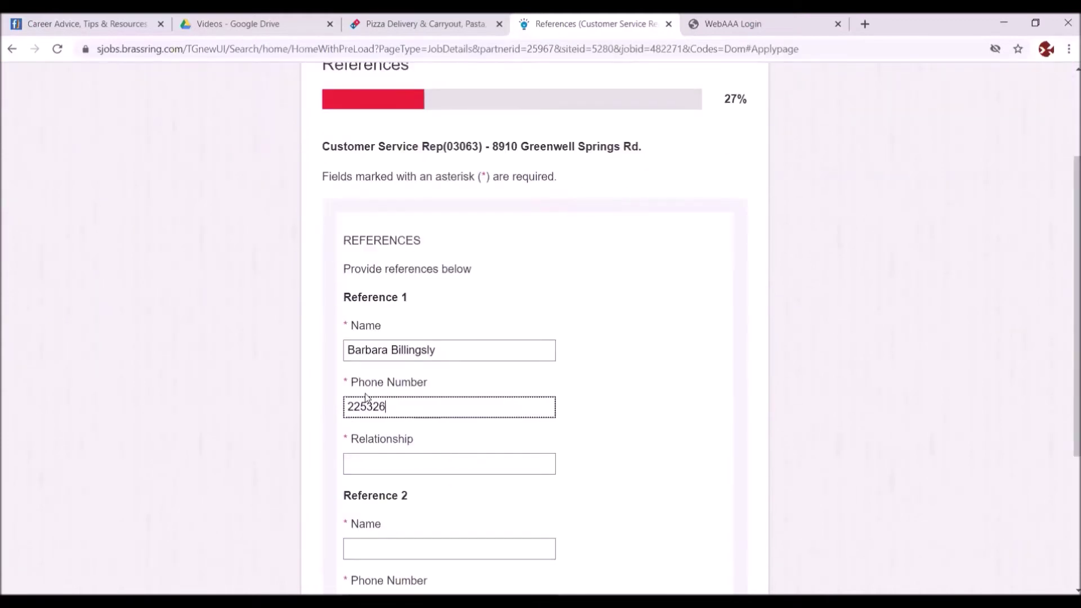
{"action": "left_click", "coordinate": [361, 465]}
{"action": "type", "text": "Former Supervisorf"}
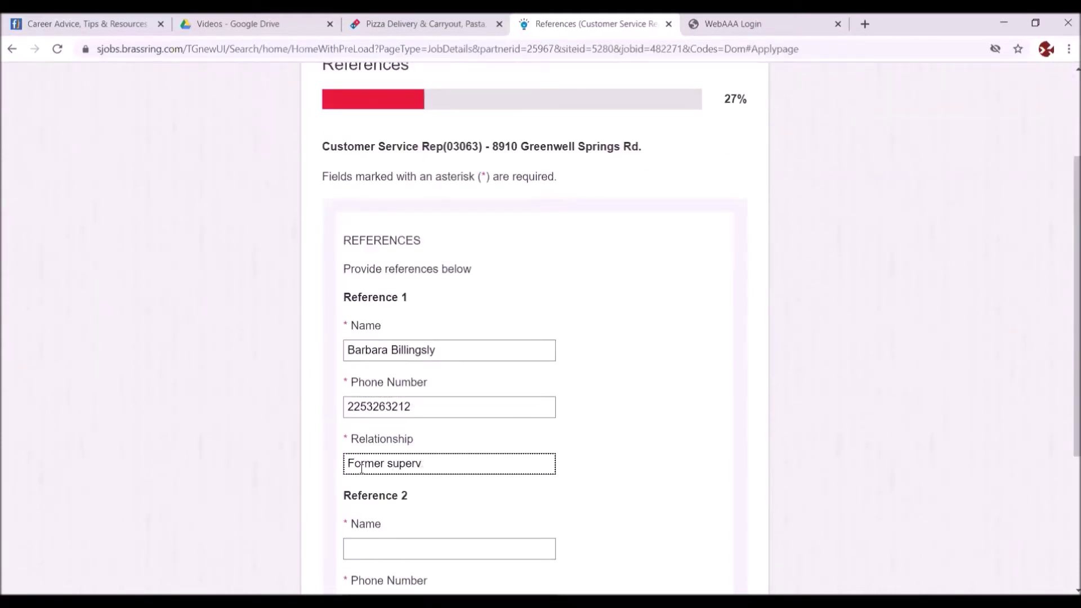
{"action": "key", "text": "BackSpace"}
- Fill in Reference 2's name, phone number, and relationship Former Supervisor
{"action": "left_click", "coordinate": [365, 545]}
{"action": "scroll", "coordinate": [1064, 362], "scroll_direction": "down", "scroll_amount": 2}
{"action": "type", "text": "Tom Thomb"}
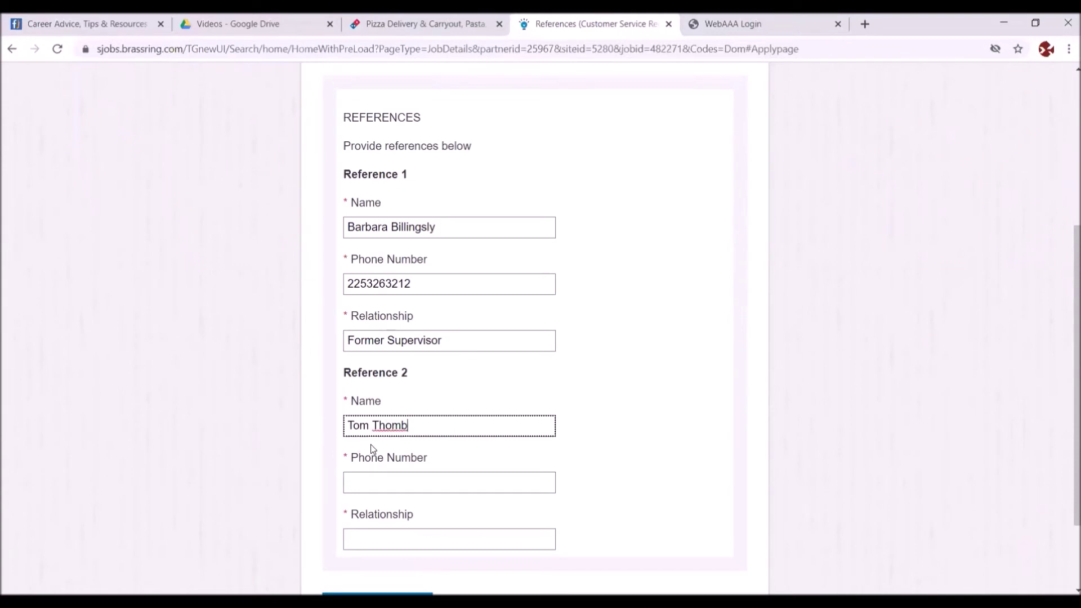
{"action": "left_click", "coordinate": [373, 490]}
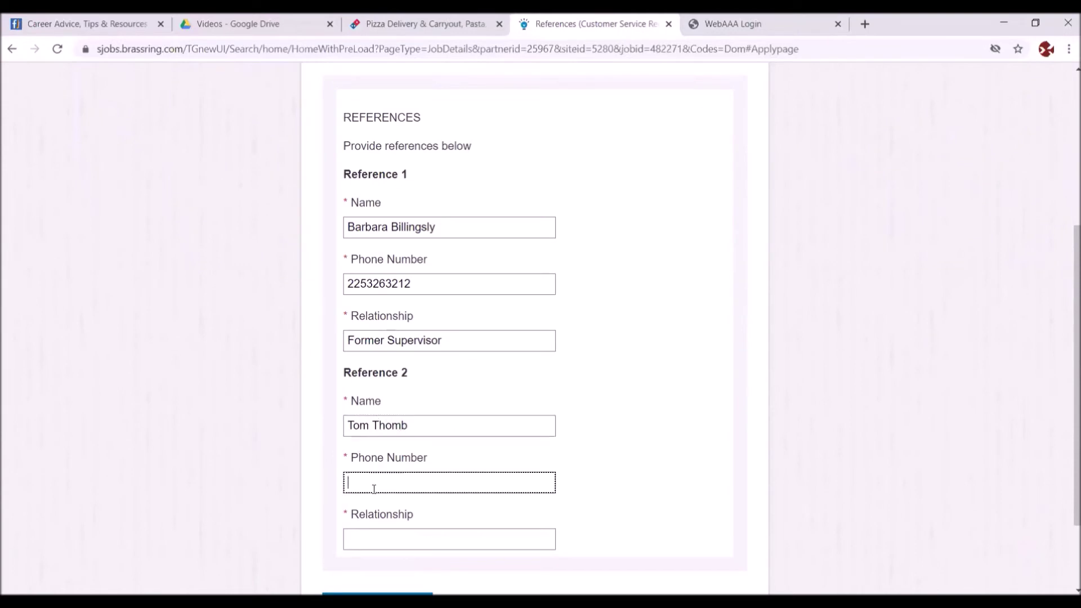
{"action": "type", "text": "2255553462"}
{"action": "left_click", "coordinate": [395, 539]}
{"action": "right_click", "coordinate": [396, 539]}
{"action": "left_click", "coordinate": [360, 539]}
{"action": "type", "text": "Former Supervisor"}
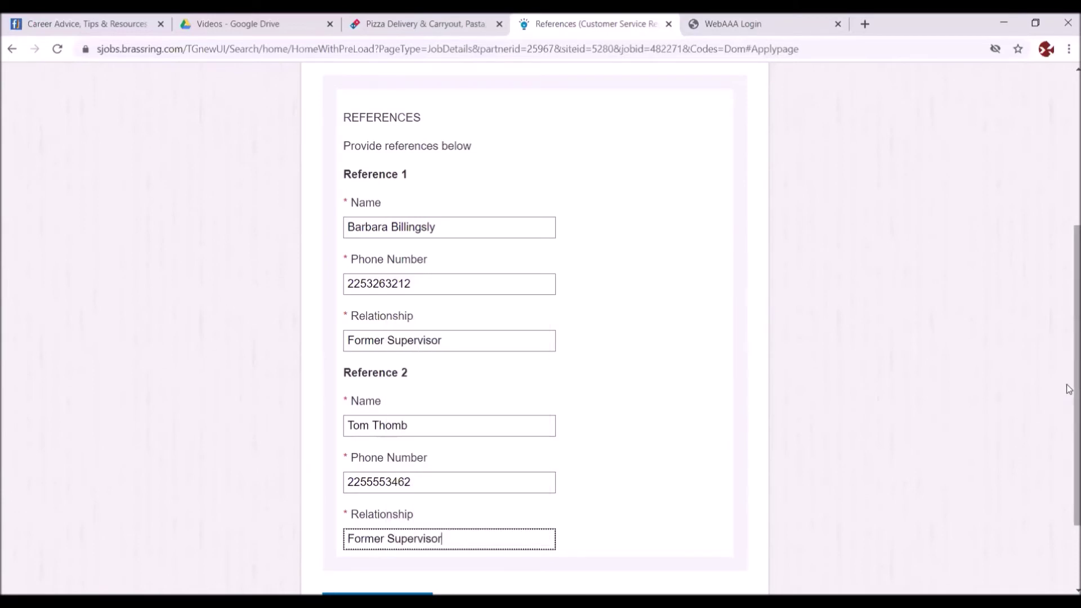
{"action": "left_click_drag", "start_coordinate": [1067, 387], "coordinate": [1068, 450]}
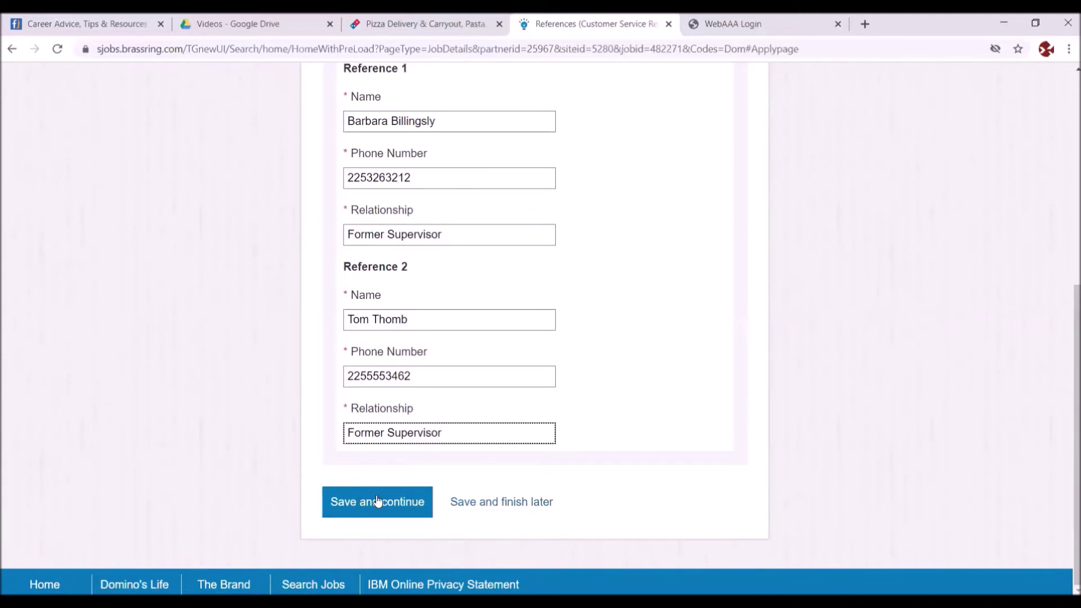
- Save the references and enter the applicant's social security number
{"action": "left_click", "coordinate": [377, 501]}
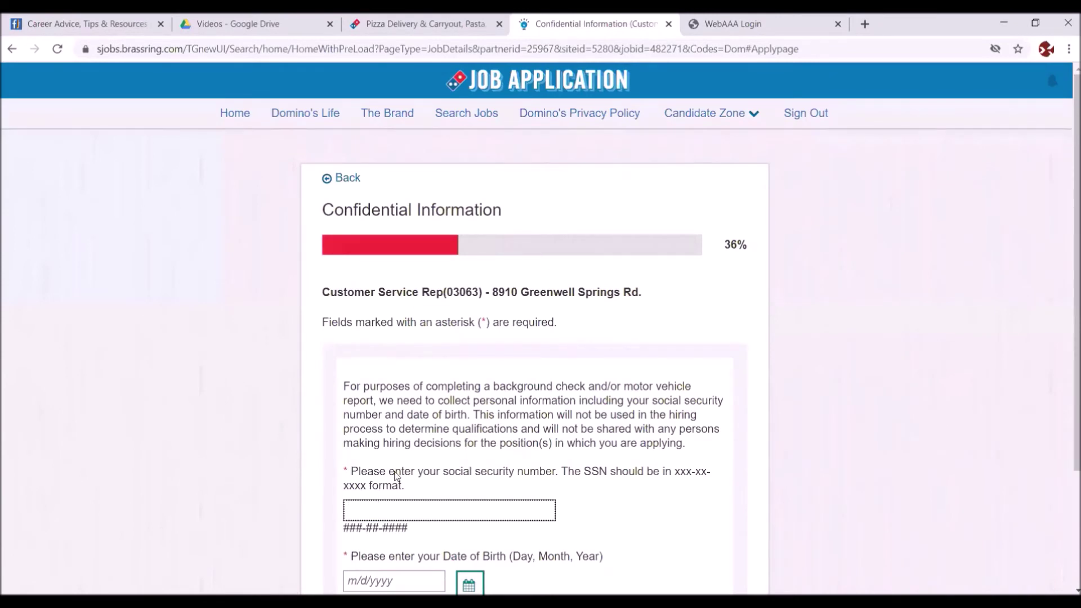
{"action": "scroll", "coordinate": [1068, 226], "scroll_direction": "down", "scroll_amount": 1}
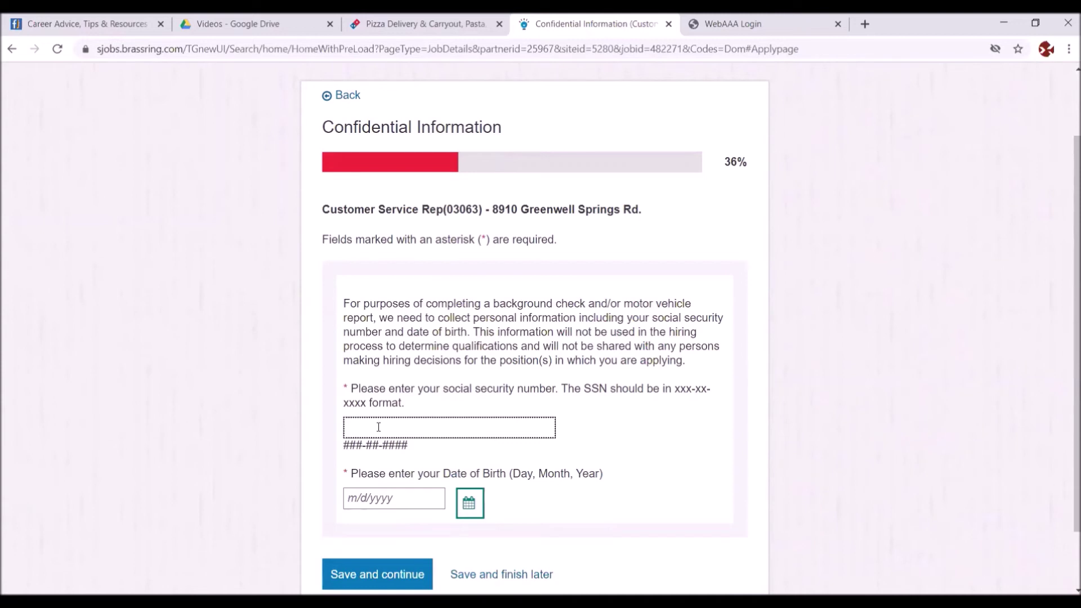
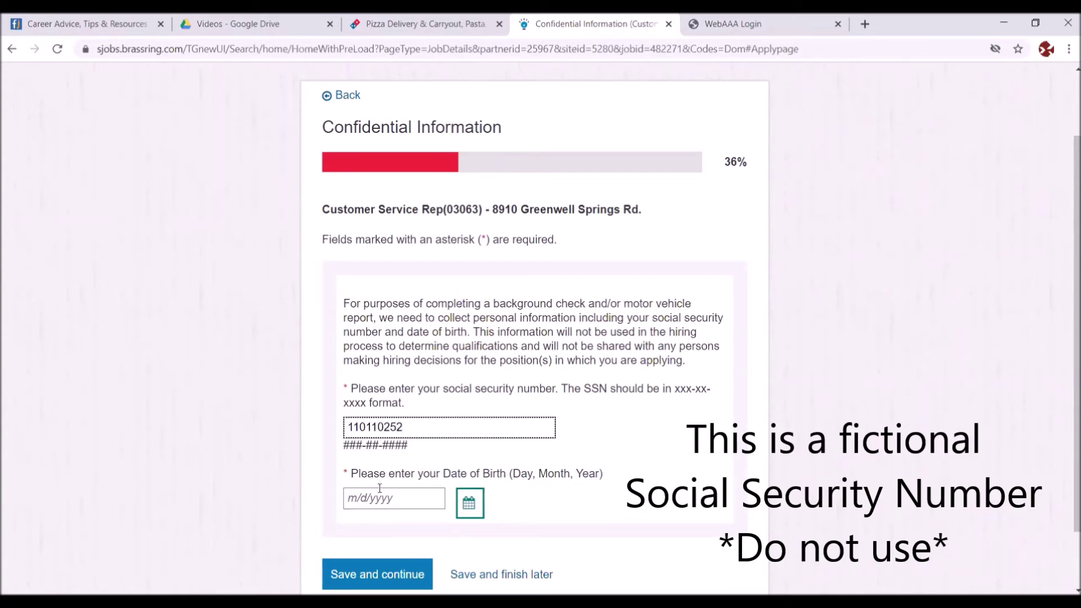
- Type the applicant's date of birth into the birth-date field
{"action": "left_click", "coordinate": [474, 510]}
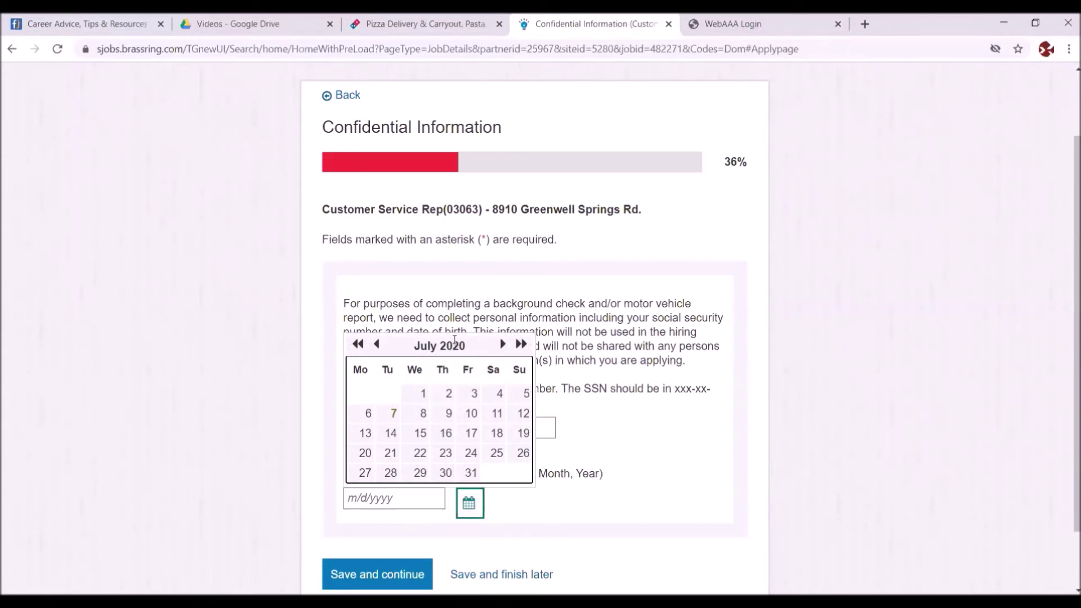
{"action": "left_click", "coordinate": [351, 496]}
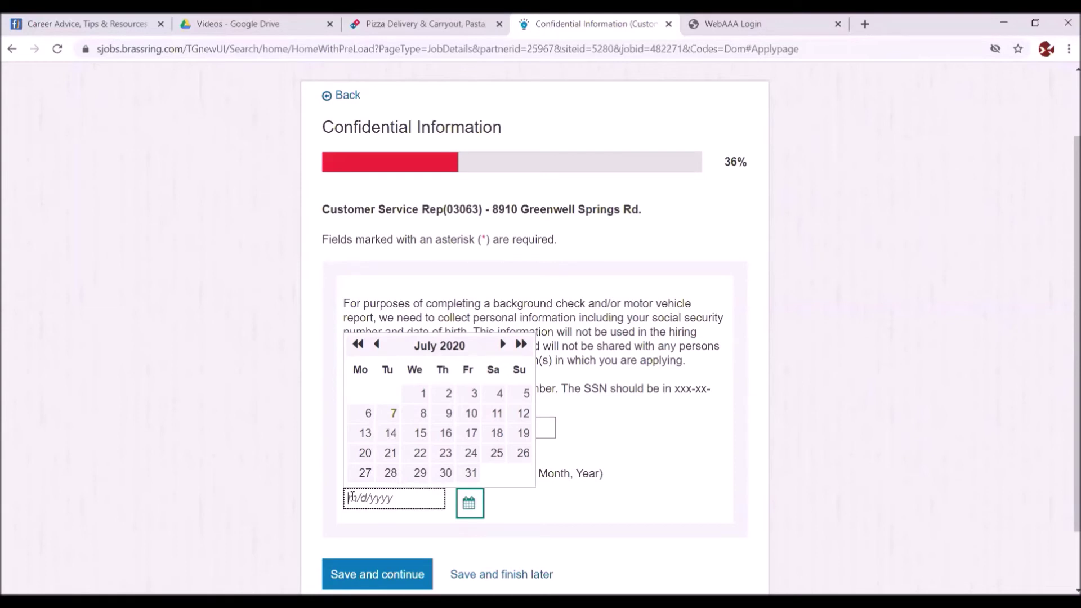
{"action": "left_click", "coordinate": [518, 505]}
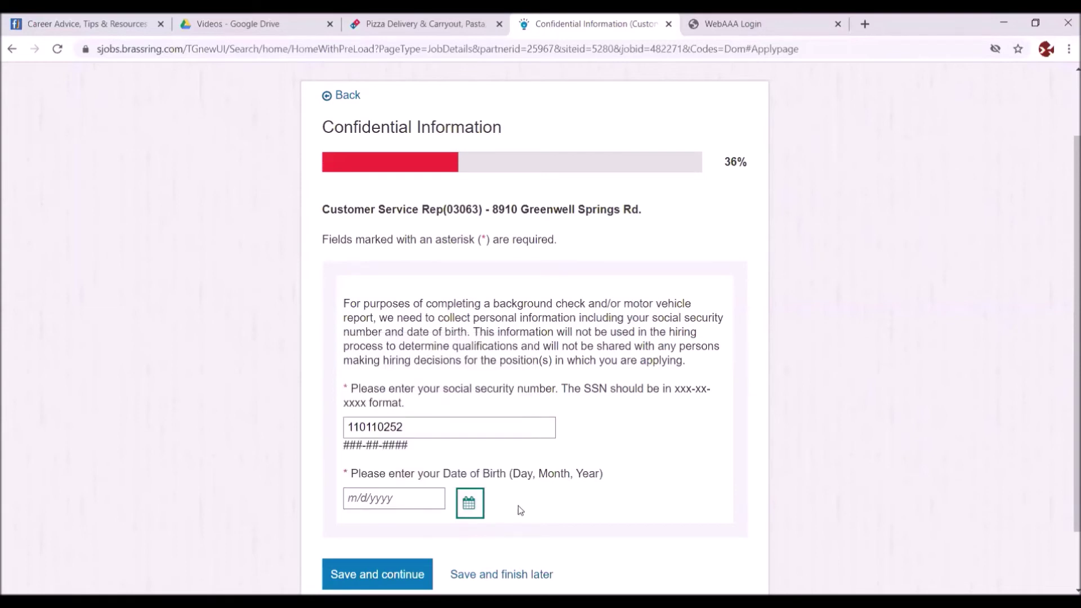
{"action": "left_click", "coordinate": [346, 498]}
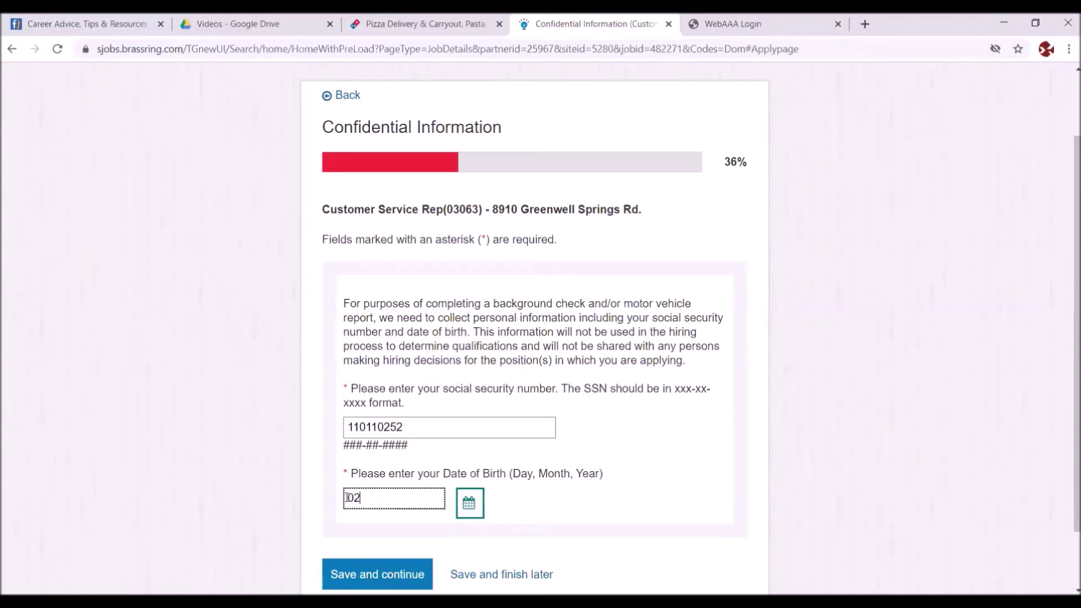
{"action": "key", "text": "BackSpace"}
{"action": "key", "text": "BackSpace"}
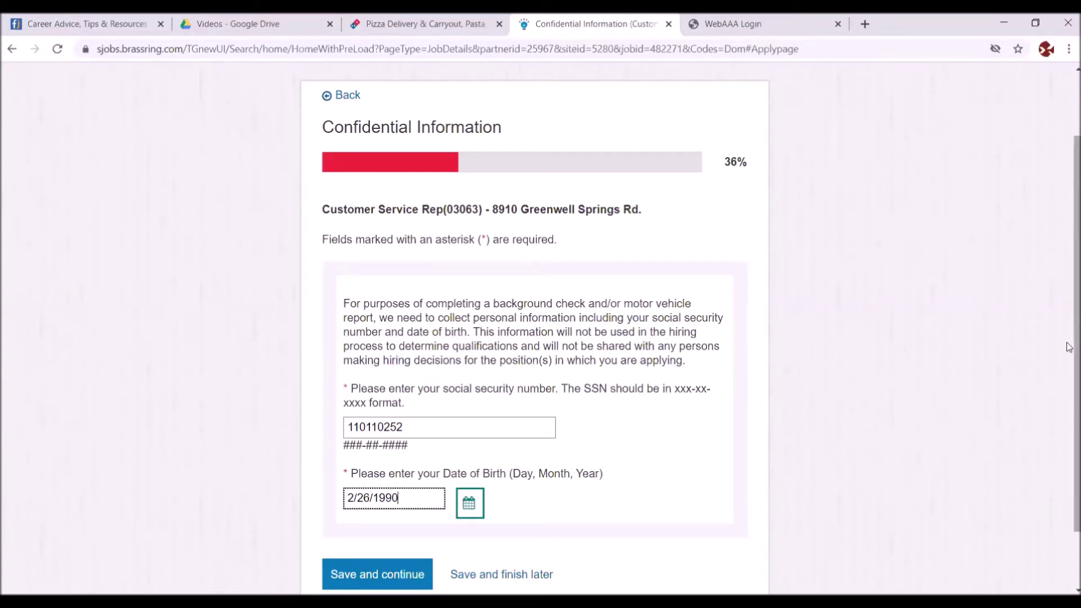
{"action": "scroll", "coordinate": [676, 383], "scroll_direction": "down", "scroll_amount": 1}
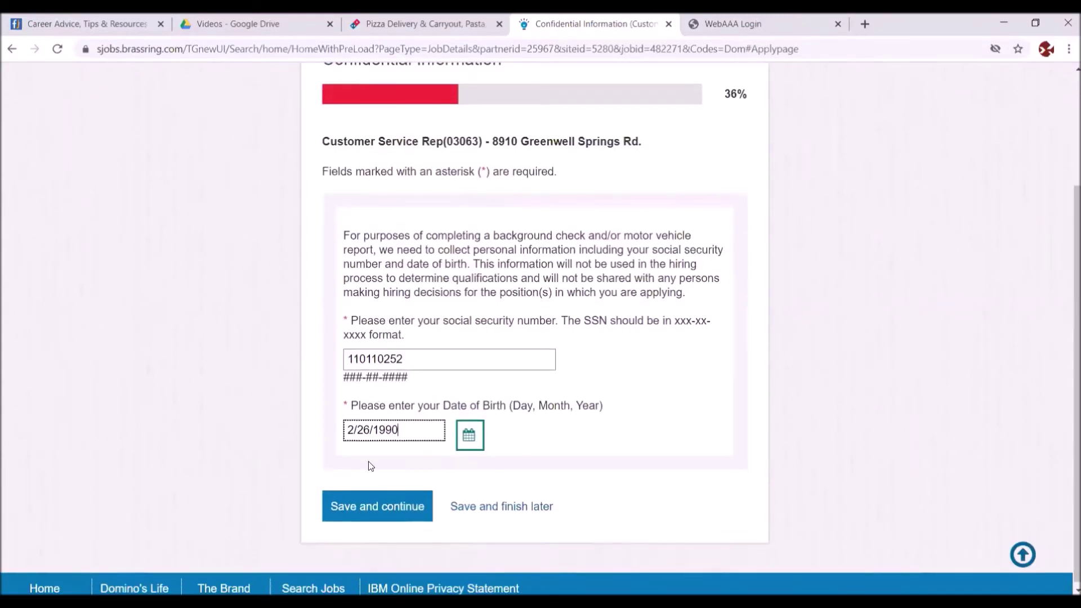
- Insert hyphens into the social security number (xxx-xx-xxxx) and resubmit the Confidential Information page
{"action": "left_click", "coordinate": [366, 503]}
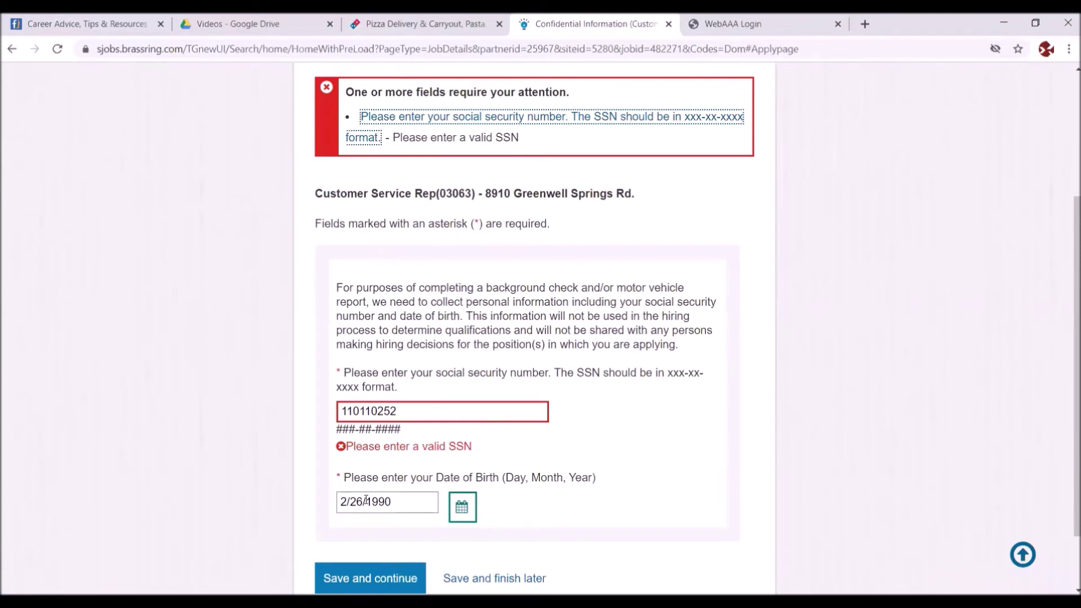
{"action": "left_click", "coordinate": [359, 410]}
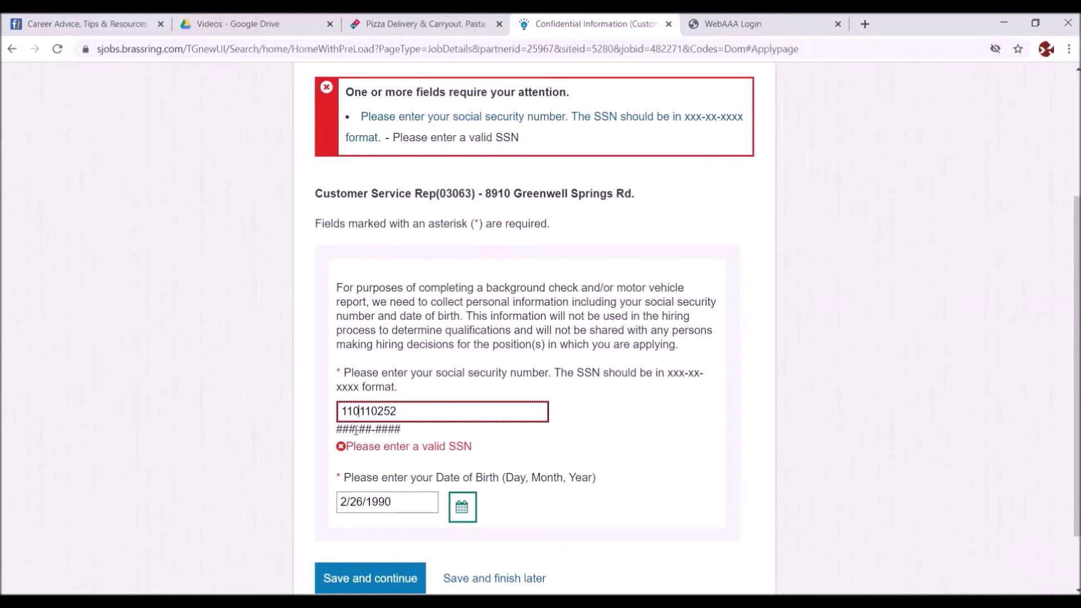
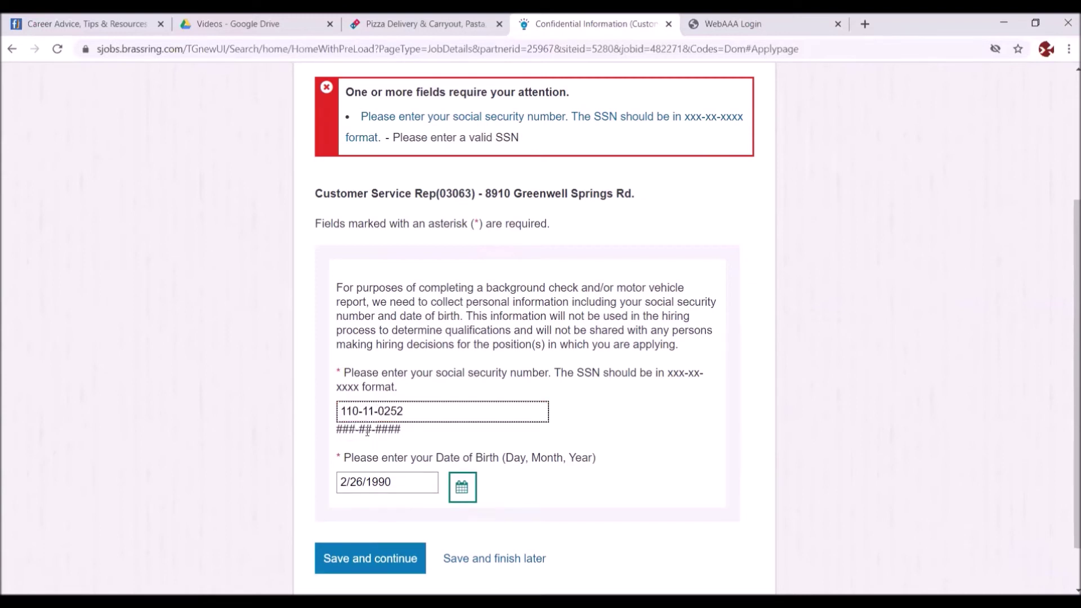
{"action": "left_click", "coordinate": [350, 559]}
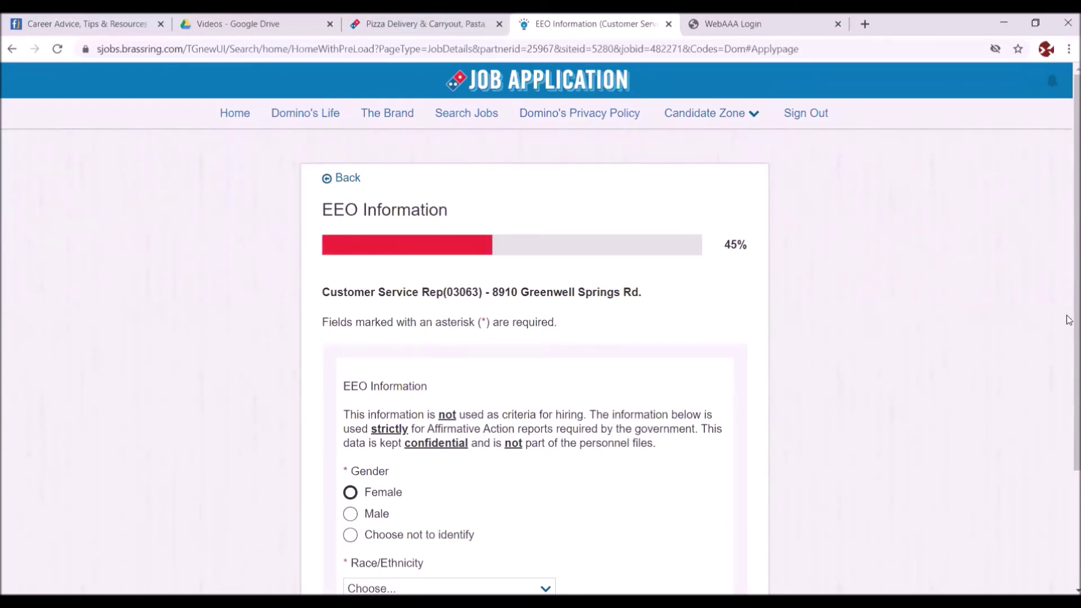
- Choose Male for gender and 'Two or More Races (Not Hispanic or Latino)' from the Race/Ethnicity list
{"action": "left_click_drag", "start_coordinate": [1069, 320], "coordinate": [1069, 417]}
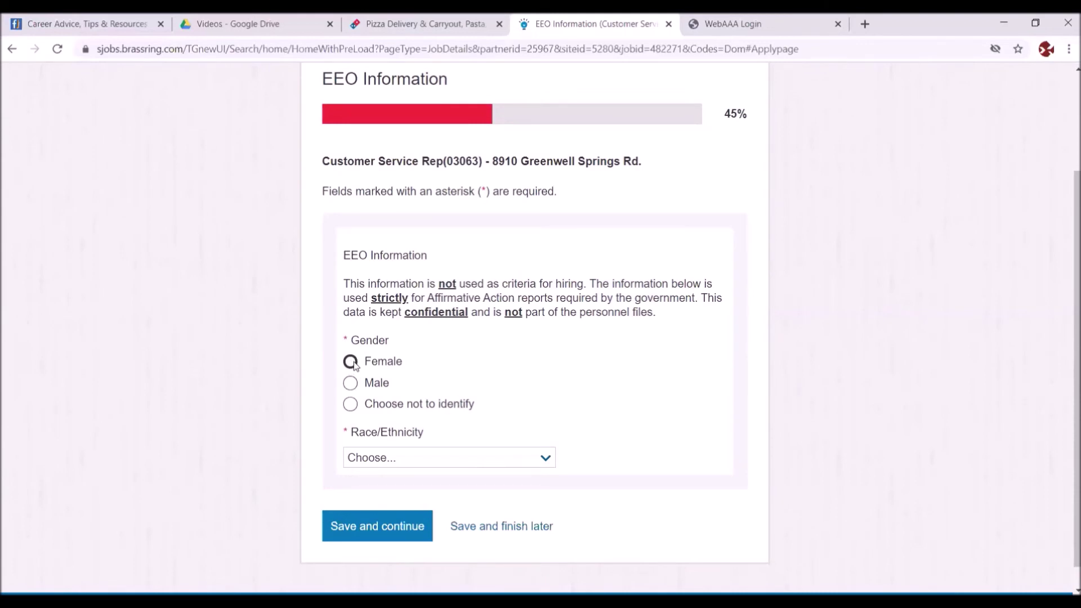
{"action": "left_click", "coordinate": [350, 383]}
{"action": "left_click", "coordinate": [545, 459]}
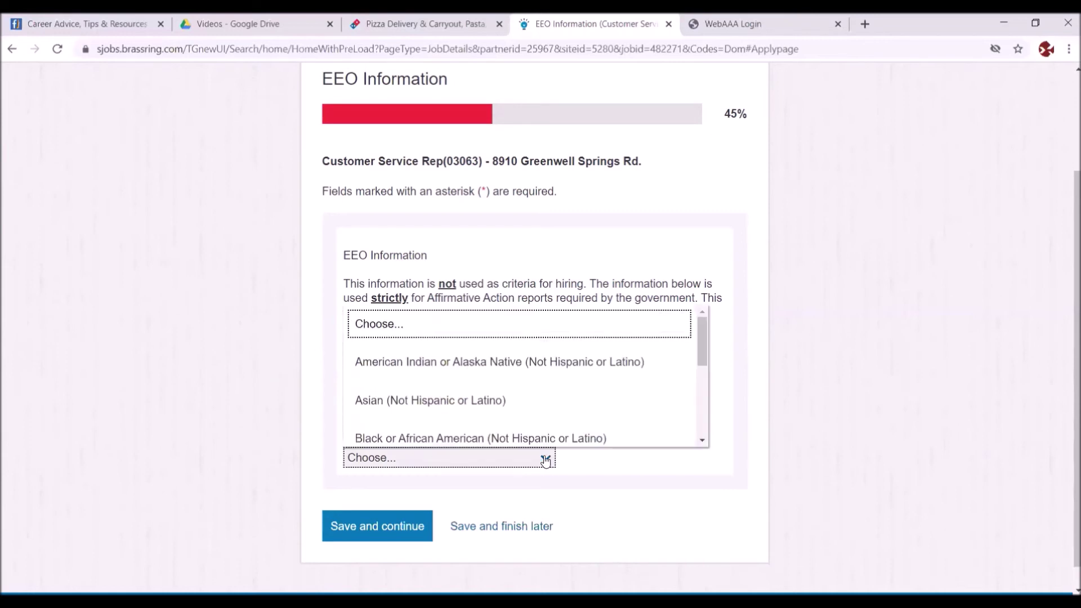
{"action": "scroll", "coordinate": [591, 406], "scroll_direction": "down", "scroll_amount": 1}
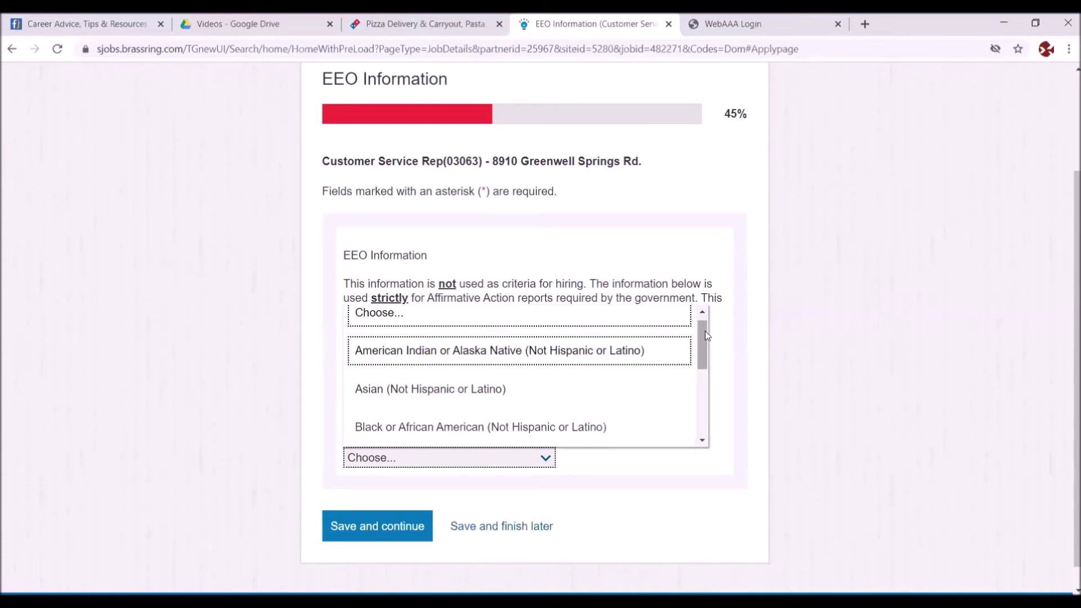
{"action": "left_click_drag", "start_coordinate": [704, 333], "coordinate": [702, 393]}
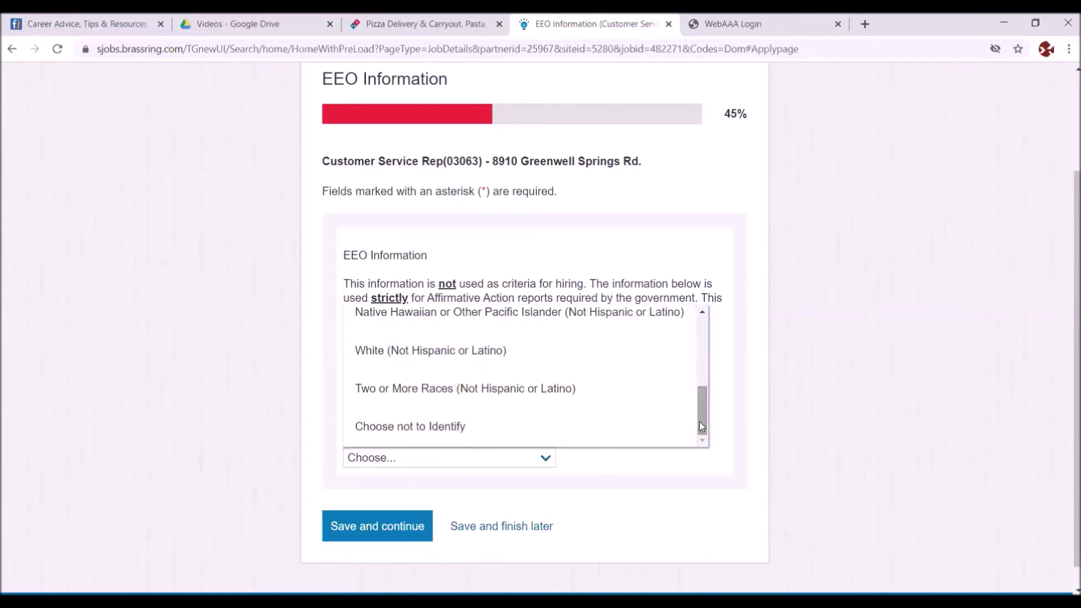
{"action": "left_click", "coordinate": [467, 388]}
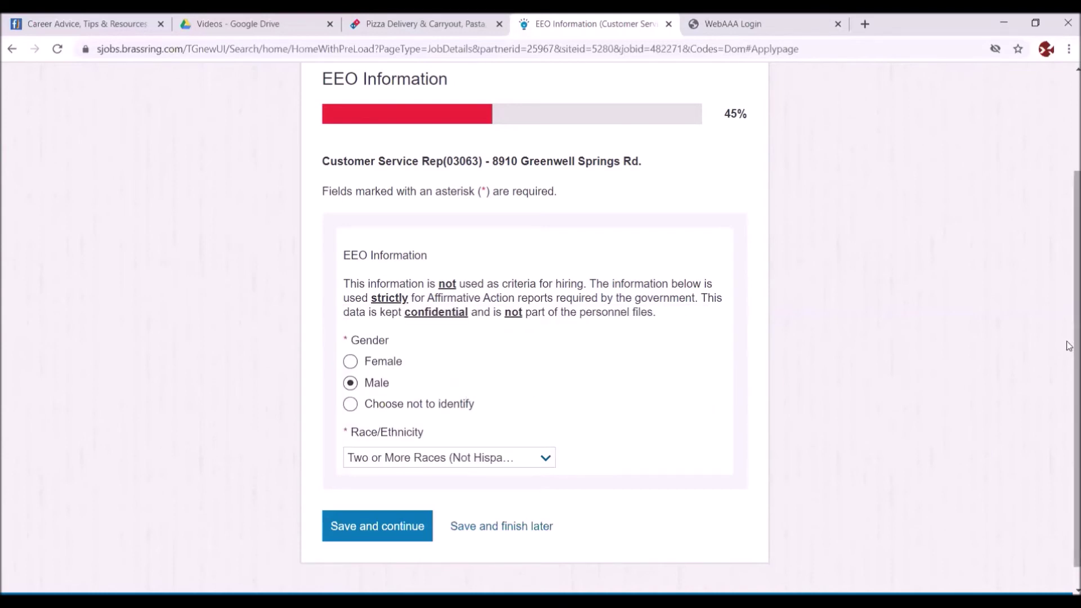
{"action": "scroll", "coordinate": [1068, 379], "scroll_direction": "down", "scroll_amount": 1}
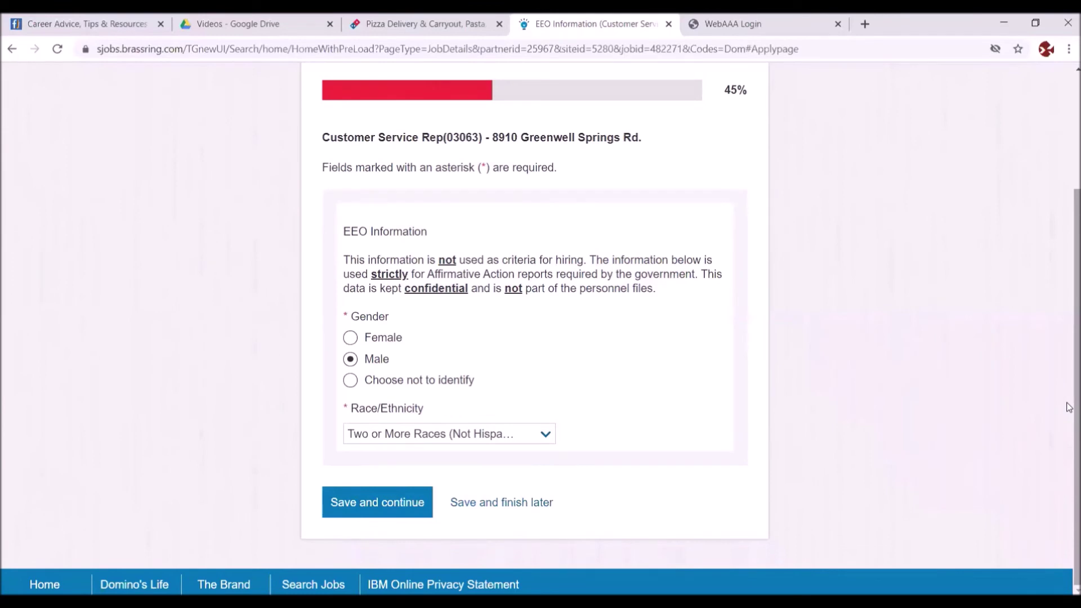
- Save the EEO answers, then answer 'I Agree' to the Franchise Application Statement and save
{"action": "left_click", "coordinate": [356, 502]}
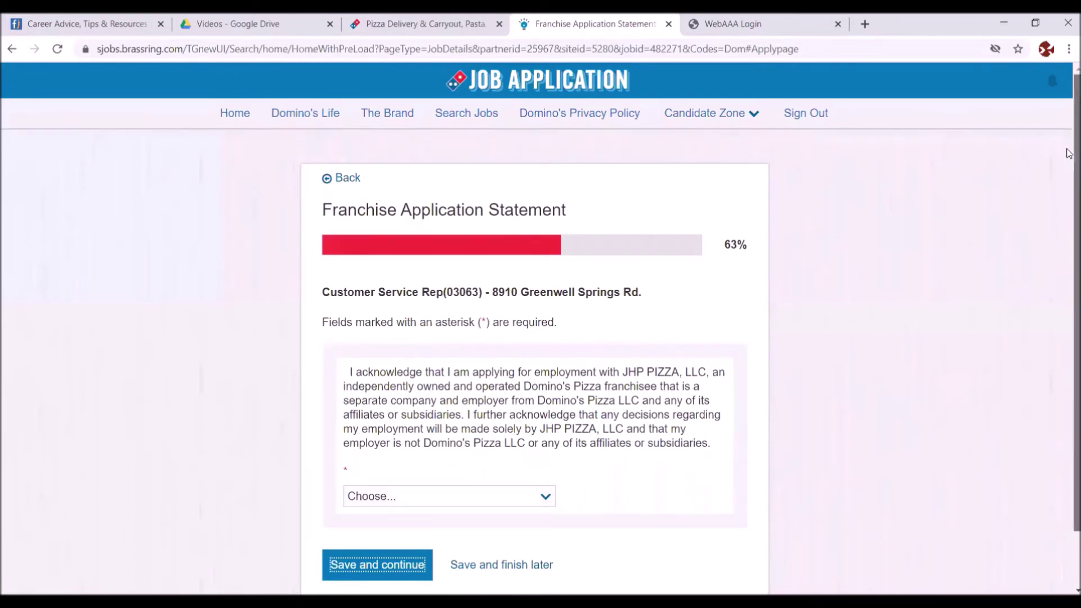
{"action": "scroll", "coordinate": [403, 459], "scroll_direction": "down", "scroll_amount": 2}
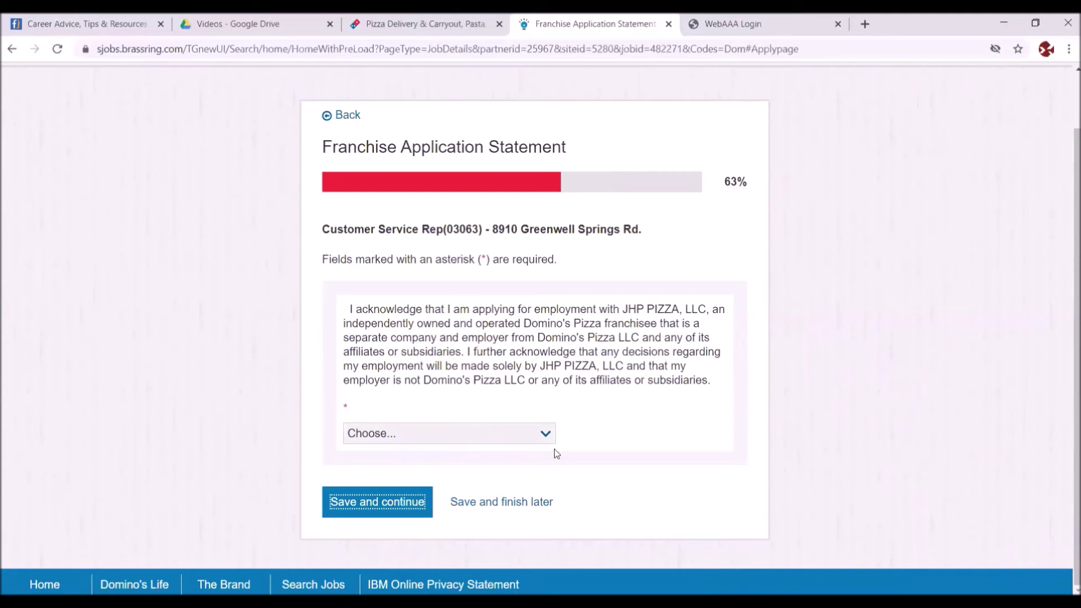
{"action": "left_click", "coordinate": [546, 433]}
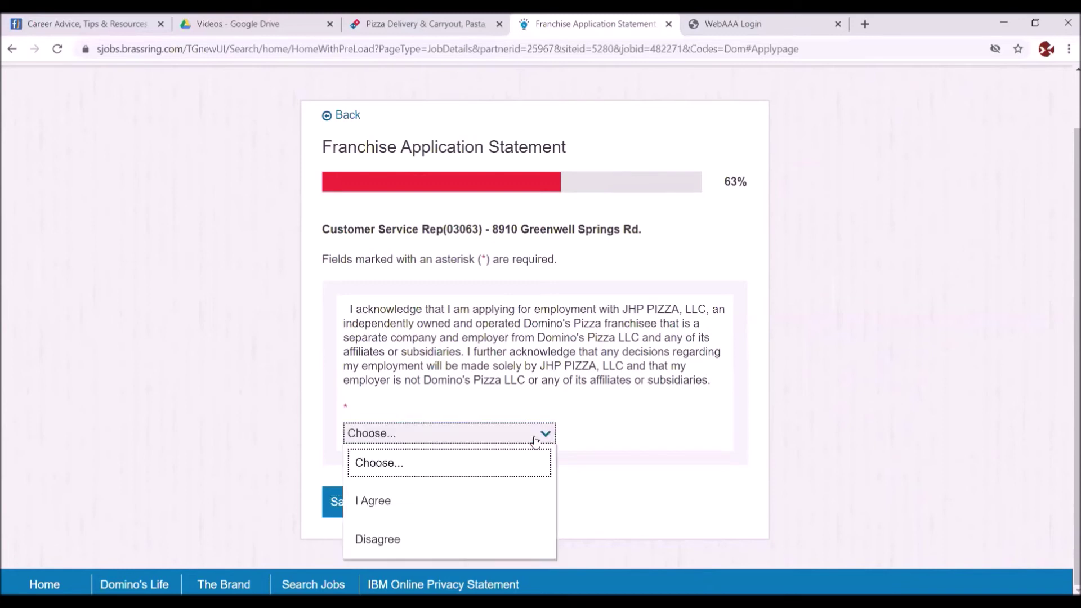
{"action": "left_click", "coordinate": [379, 502]}
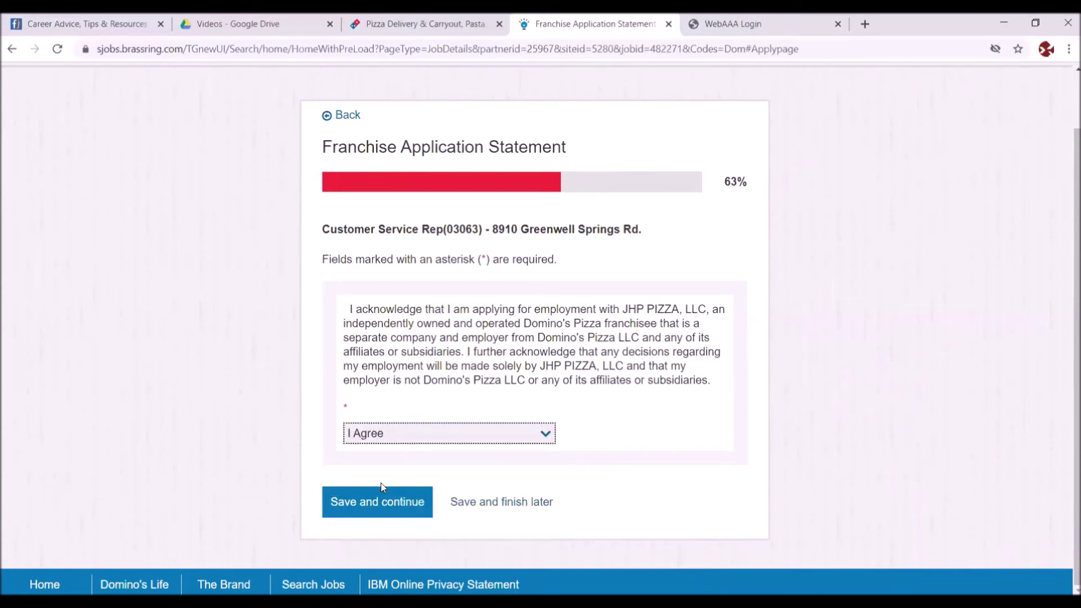
{"action": "left_click", "coordinate": [378, 502]}
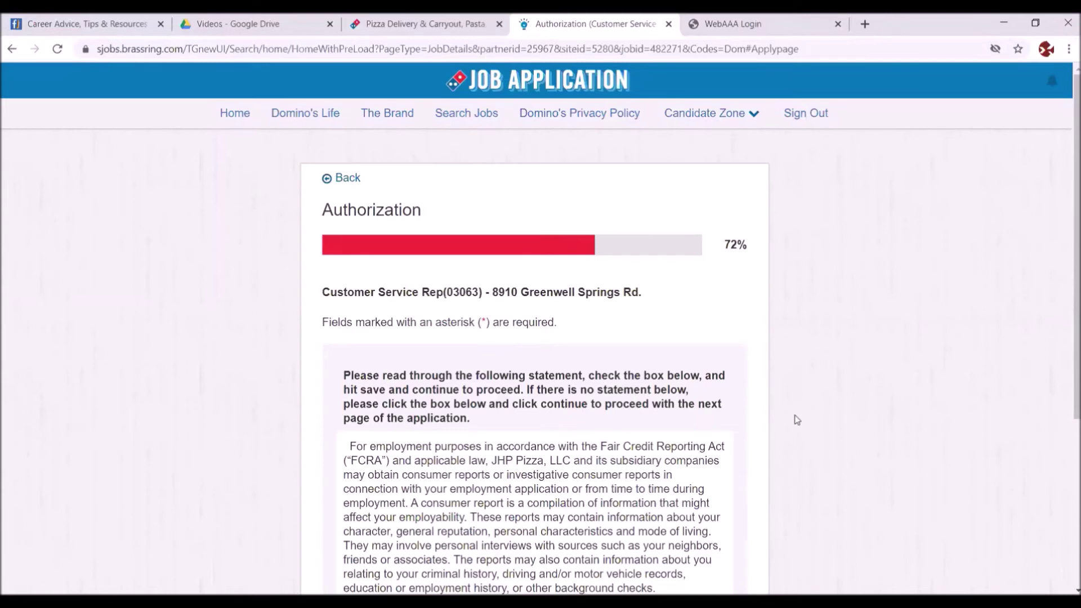
- Tick 'Understood and Agreed' on the credit-report consent, sign with the applicant's full name, and save
{"action": "mouse_move", "coordinate": [1068, 283]}
{"action": "left_mouse_down"}
{"action": "mouse_move", "coordinate": [1068, 382]}
{"action": "mouse_move", "coordinate": [1050, 294]}
{"action": "left_mouse_up"}
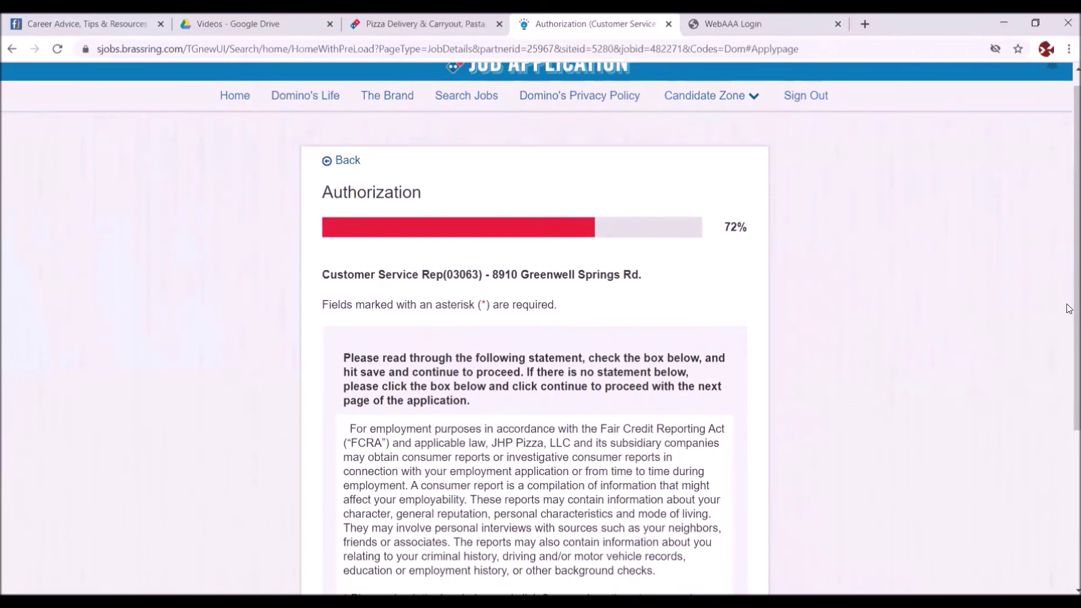
{"action": "left_click_drag", "start_coordinate": [1069, 306], "coordinate": [1069, 383]}
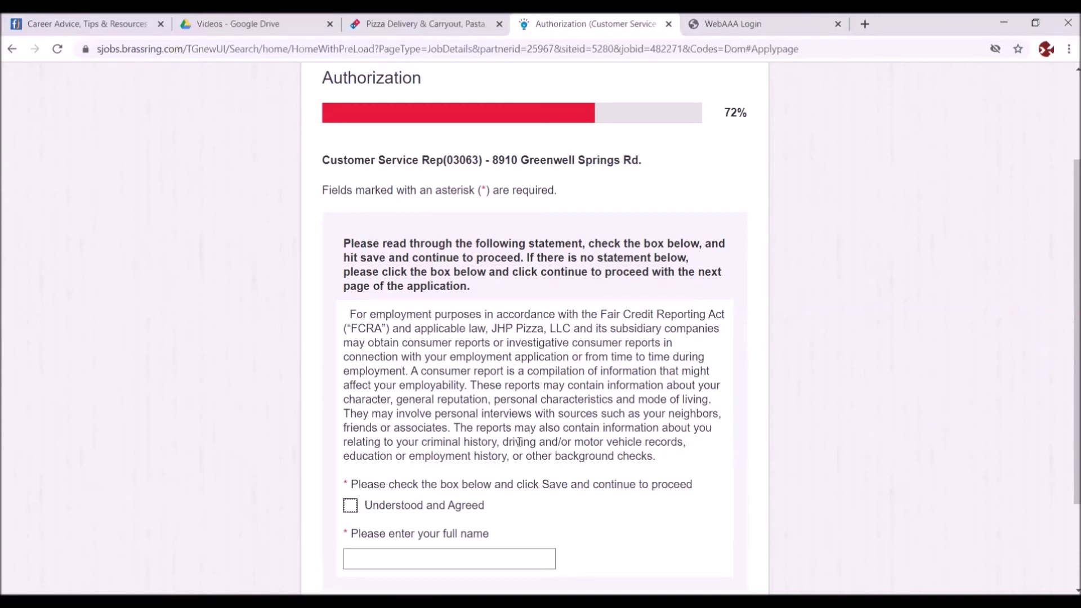
{"action": "left_click", "coordinate": [350, 507]}
{"action": "left_click", "coordinate": [377, 552]}
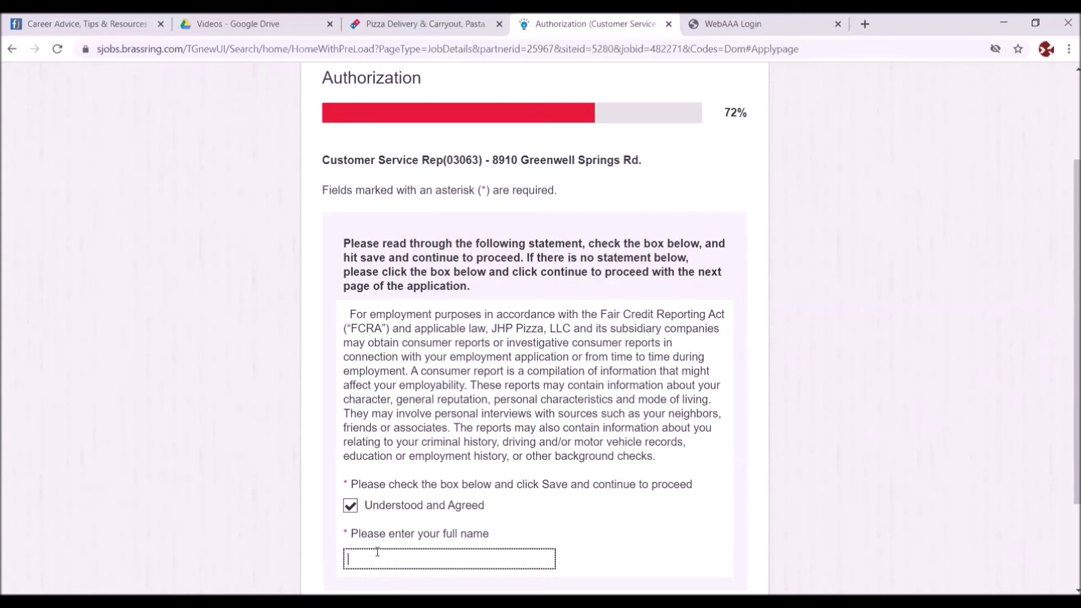
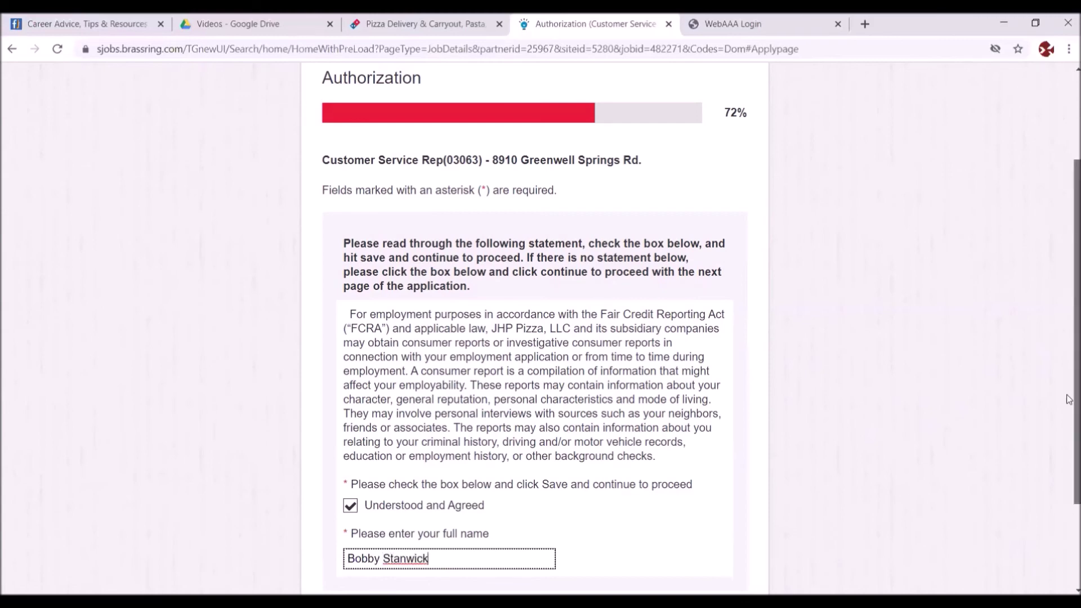
{"action": "left_click_drag", "start_coordinate": [1069, 399], "coordinate": [1070, 461]}
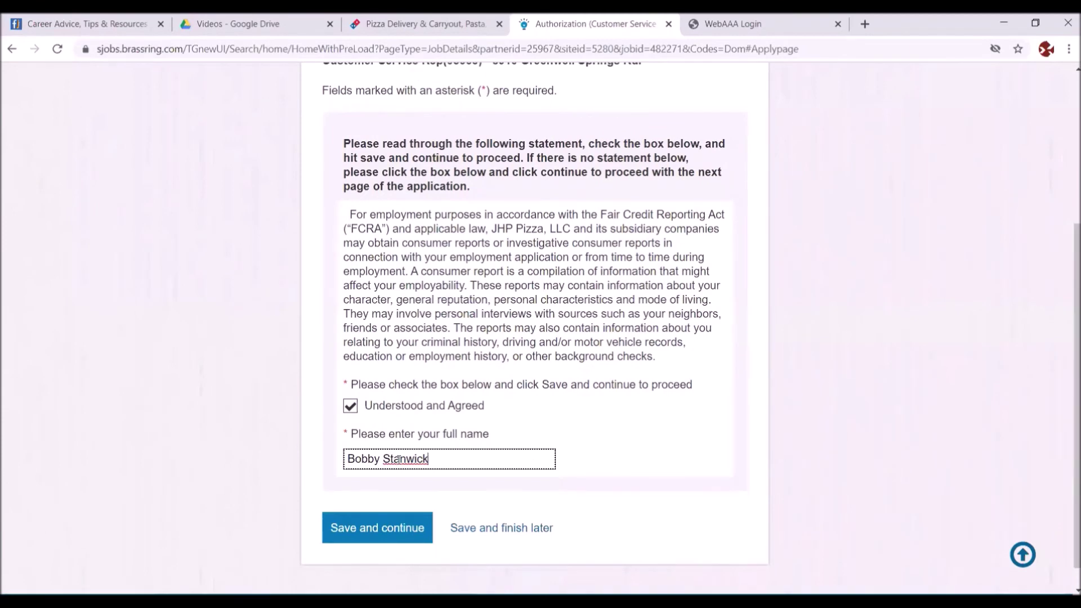
{"action": "left_click", "coordinate": [365, 520]}
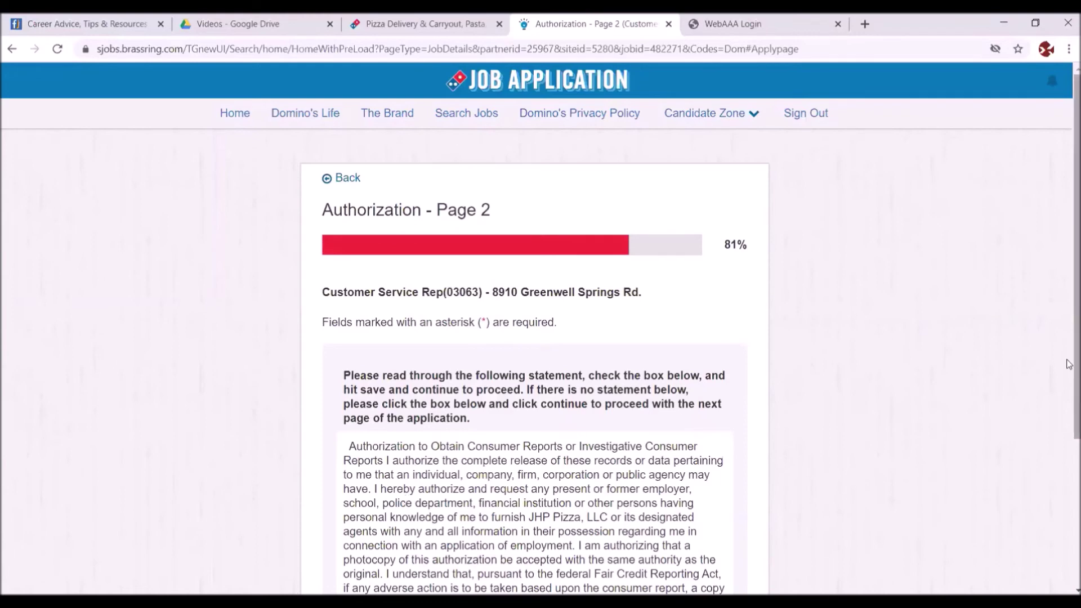
- Tick 'Understood and Agreed' on Authorization pages 2 and 3, saving each to reach Review
{"action": "left_click_drag", "start_coordinate": [1069, 315], "coordinate": [1068, 403]}
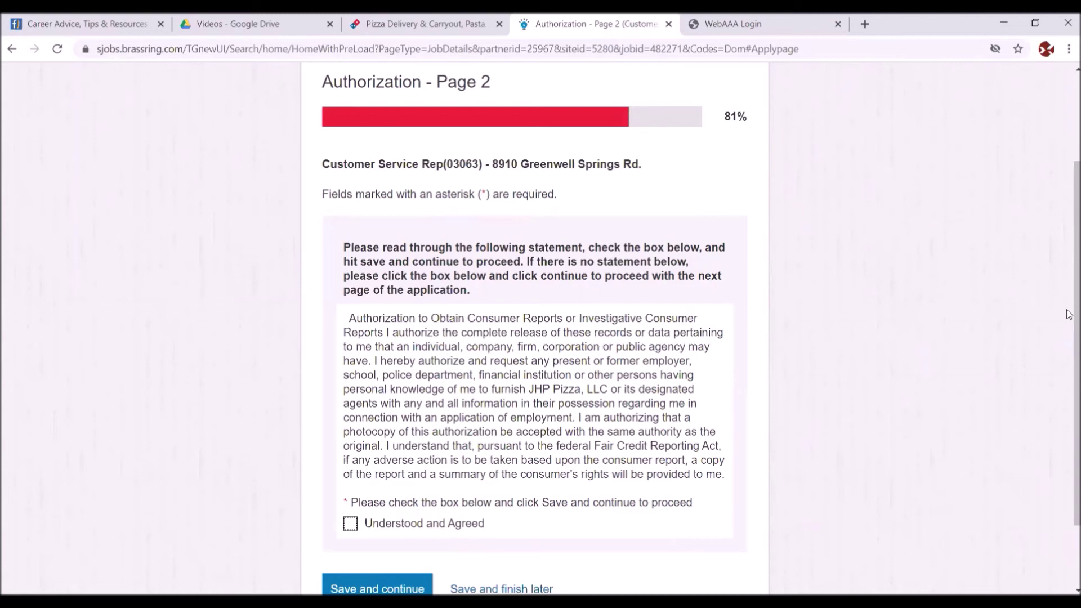
{"action": "scroll", "coordinate": [1068, 310], "scroll_direction": "down", "scroll_amount": 1}
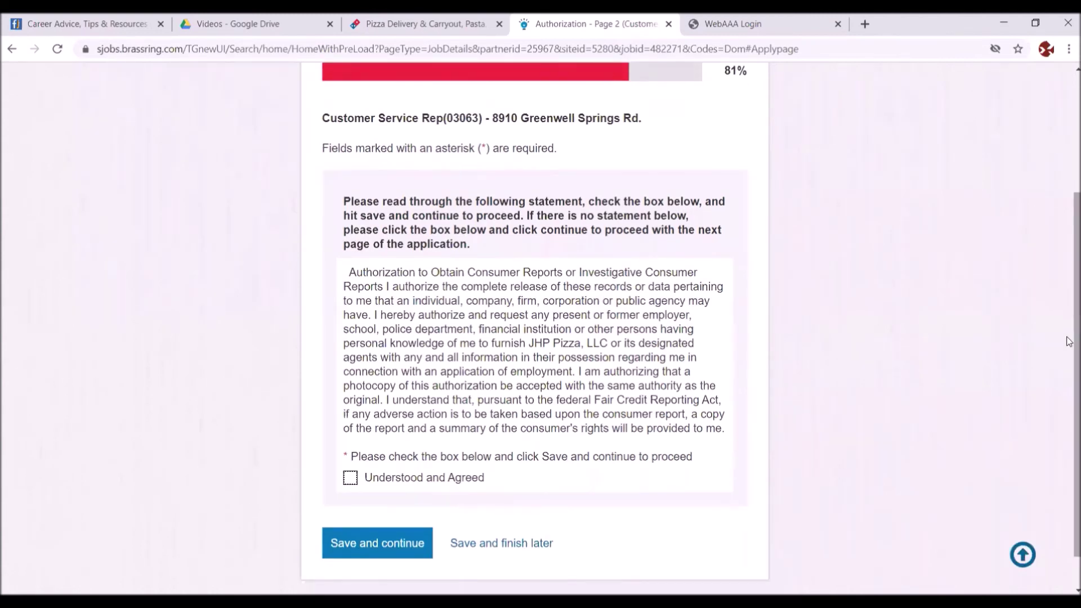
{"action": "left_click", "coordinate": [350, 479]}
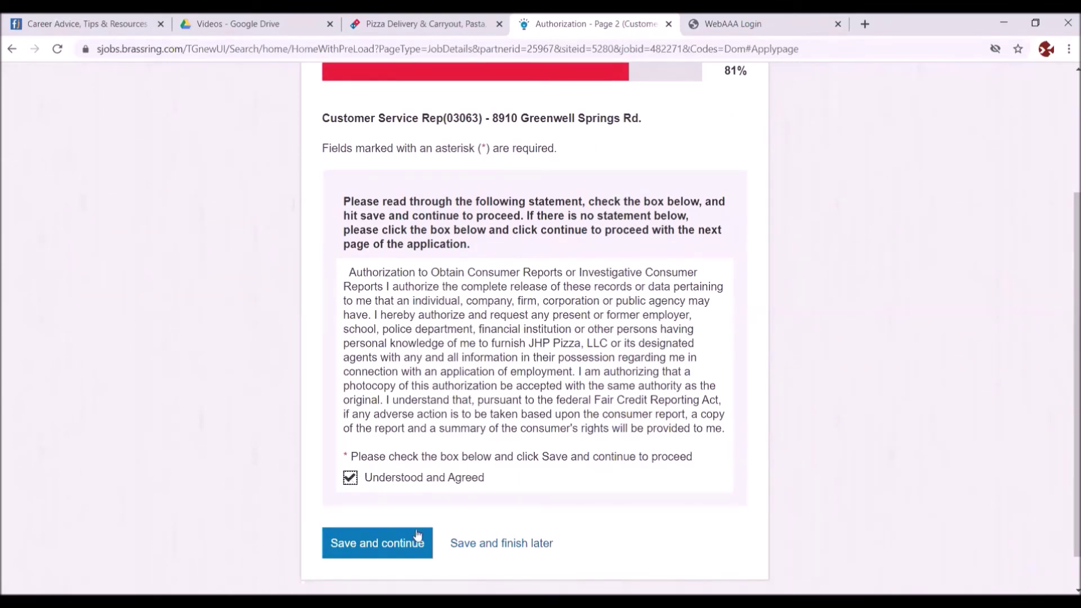
{"action": "left_click", "coordinate": [388, 546]}
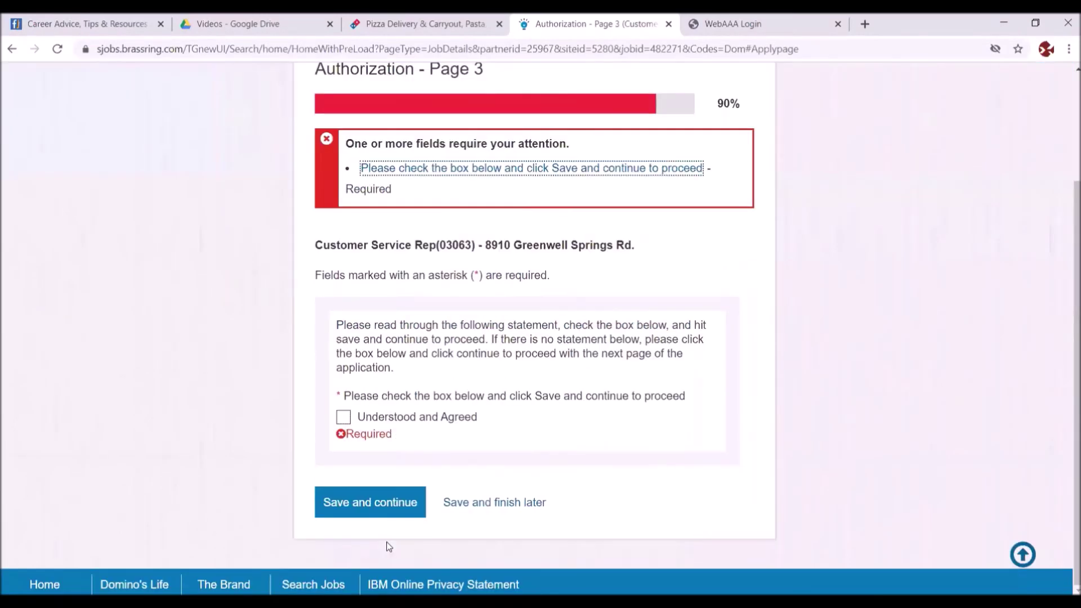
{"action": "left_click", "coordinate": [345, 417]}
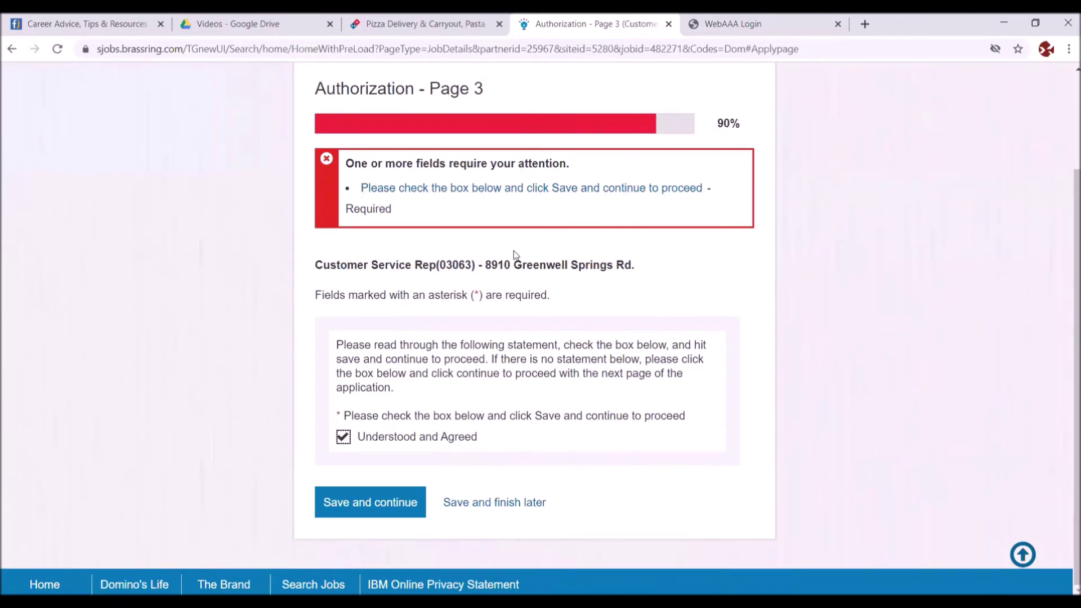
{"action": "left_click", "coordinate": [373, 500]}
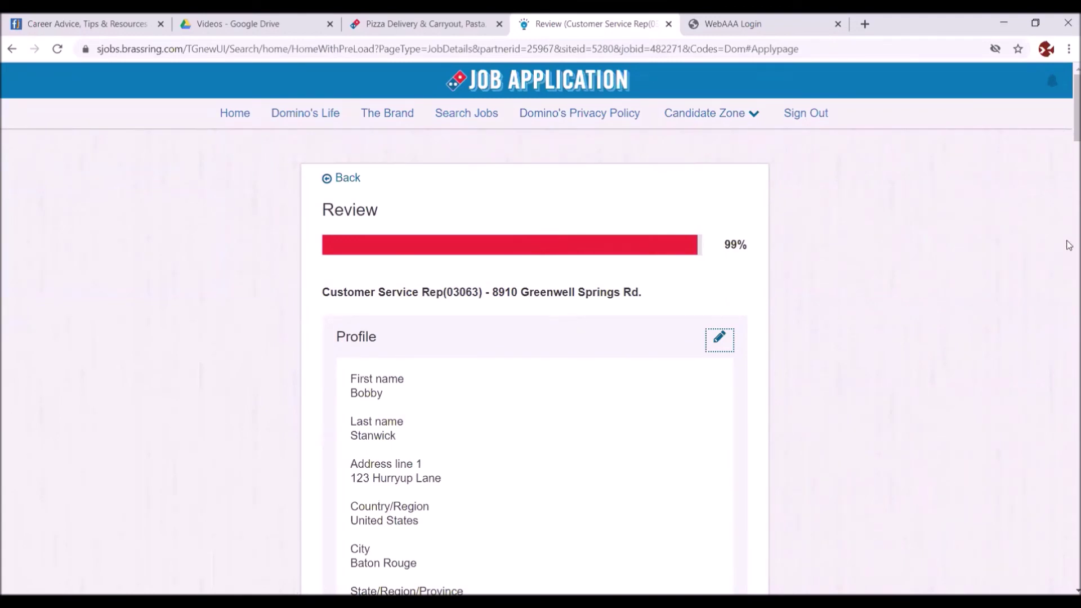
{"action": "left_click_drag", "start_coordinate": [1069, 135], "coordinate": [1068, 226]}
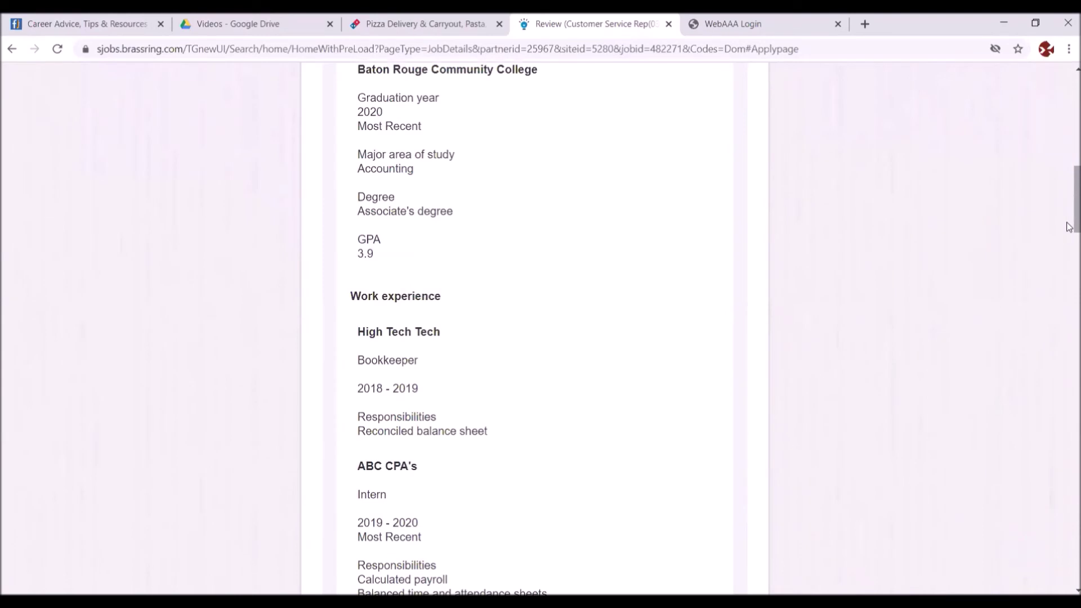
{"action": "scroll", "coordinate": [1068, 227], "scroll_direction": "down", "scroll_amount": 5}
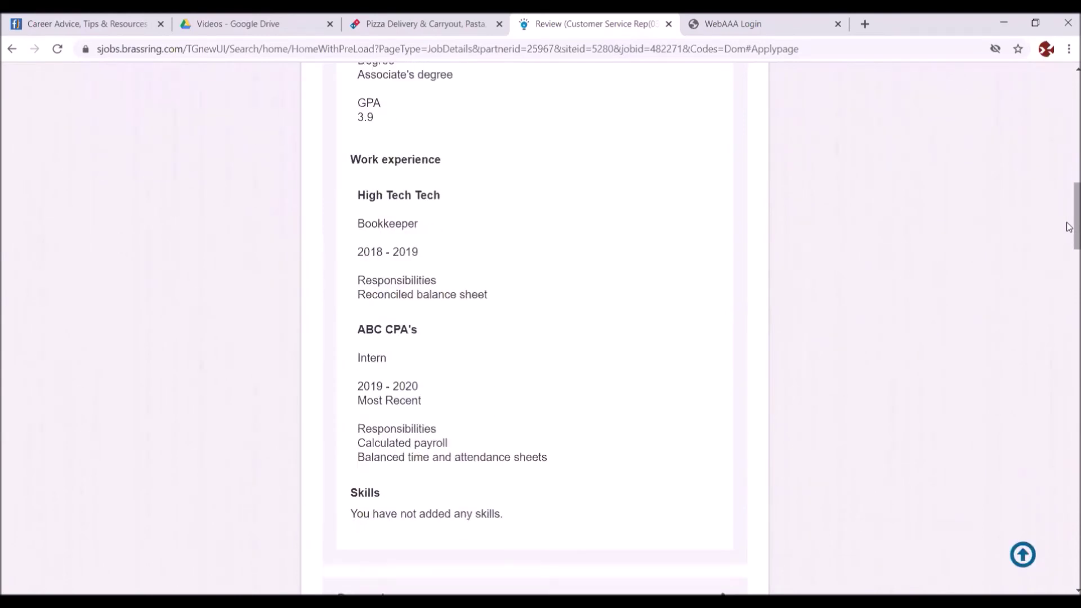
{"action": "scroll", "coordinate": [1068, 226], "scroll_direction": "down", "scroll_amount": 1}
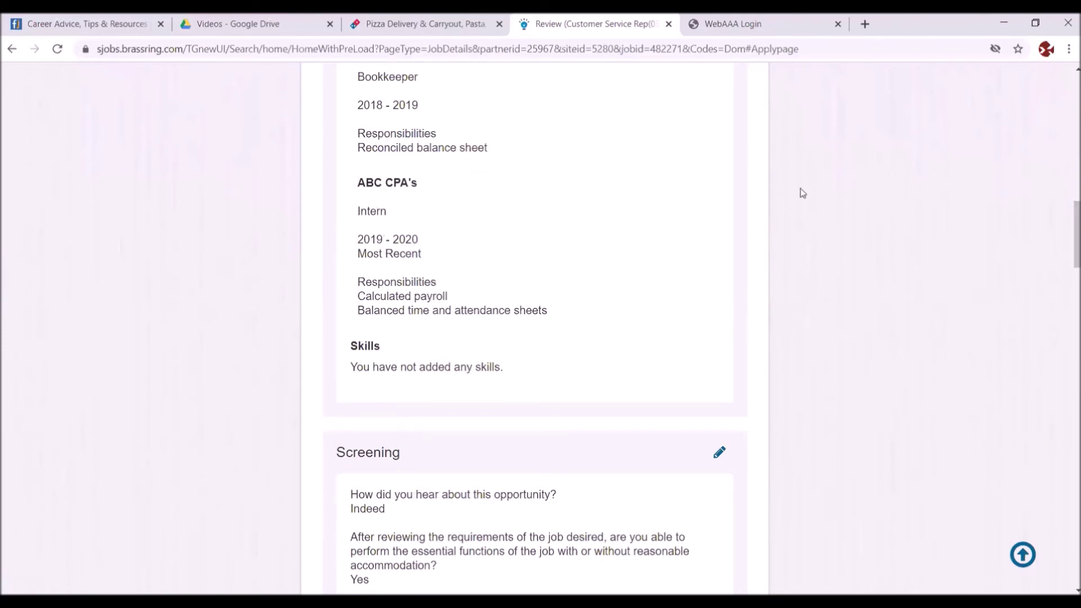
{"action": "left_click", "coordinate": [717, 457]}
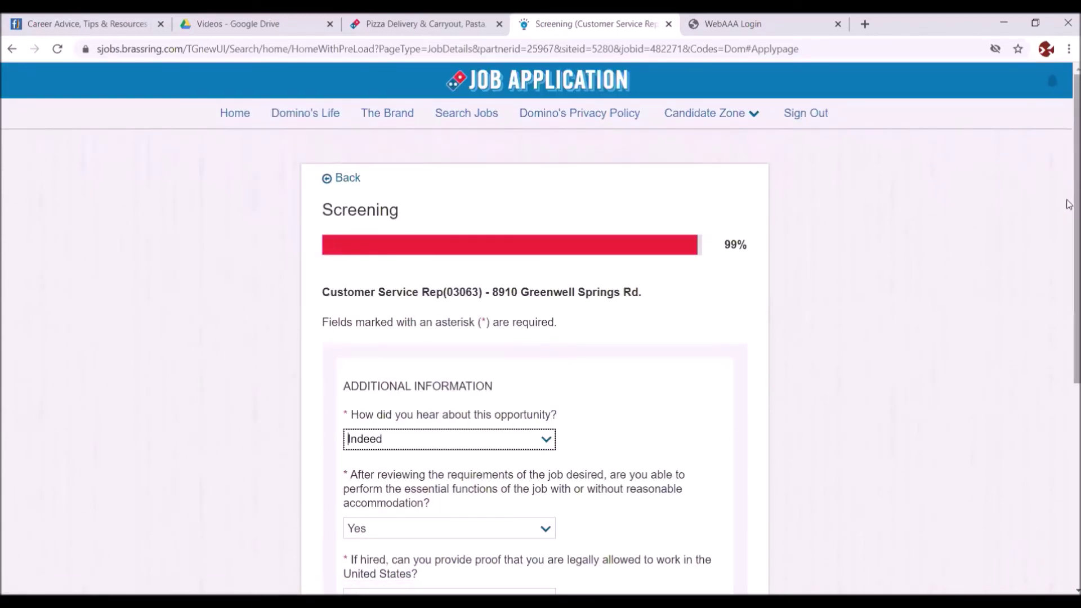
{"action": "left_click_drag", "start_coordinate": [1068, 207], "coordinate": [1058, 416]}
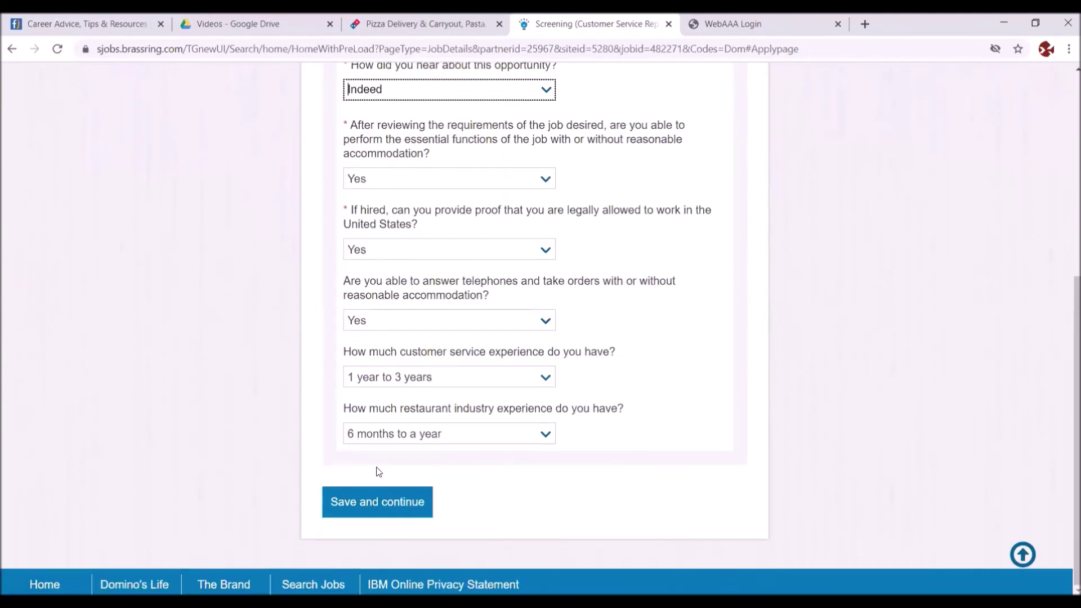
{"action": "left_click", "coordinate": [366, 504]}
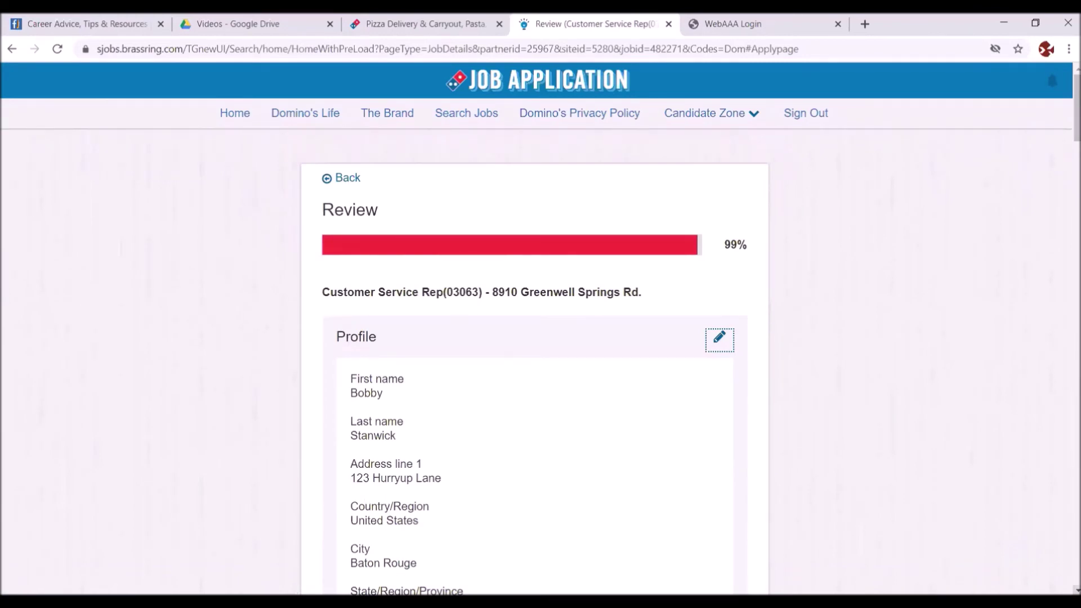
- Scroll through the full Review summary and send the Customer Service Rep application
{"action": "scroll", "coordinate": [1075, 589], "scroll_direction": "down", "scroll_amount": 4}
{"action": "scroll", "coordinate": [1075, 590], "scroll_direction": "down", "scroll_amount": 5}
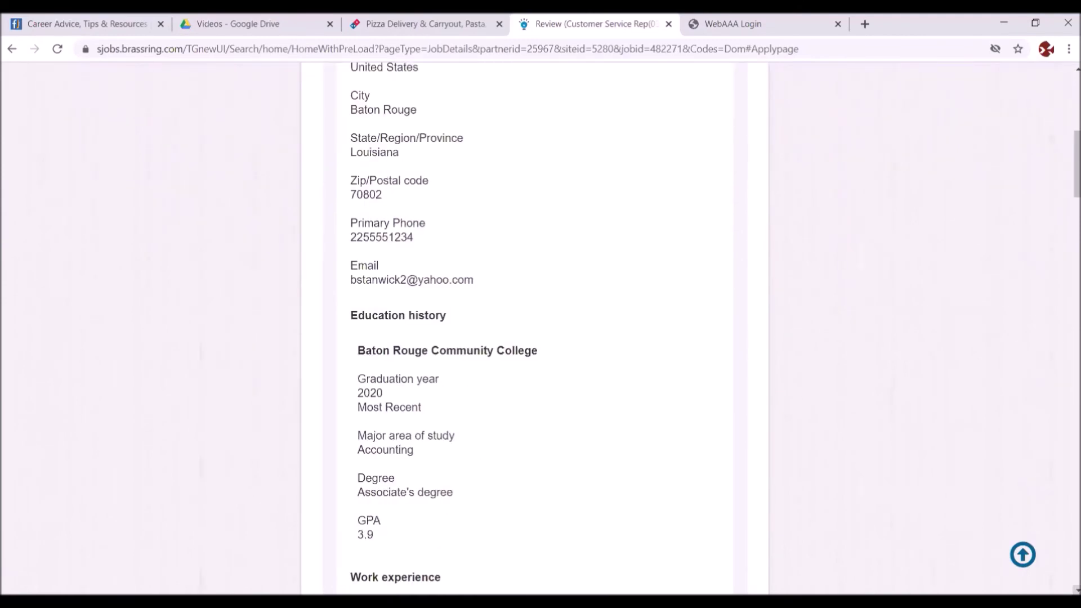
{"action": "scroll", "coordinate": [1075, 589], "scroll_direction": "down", "scroll_amount": 2}
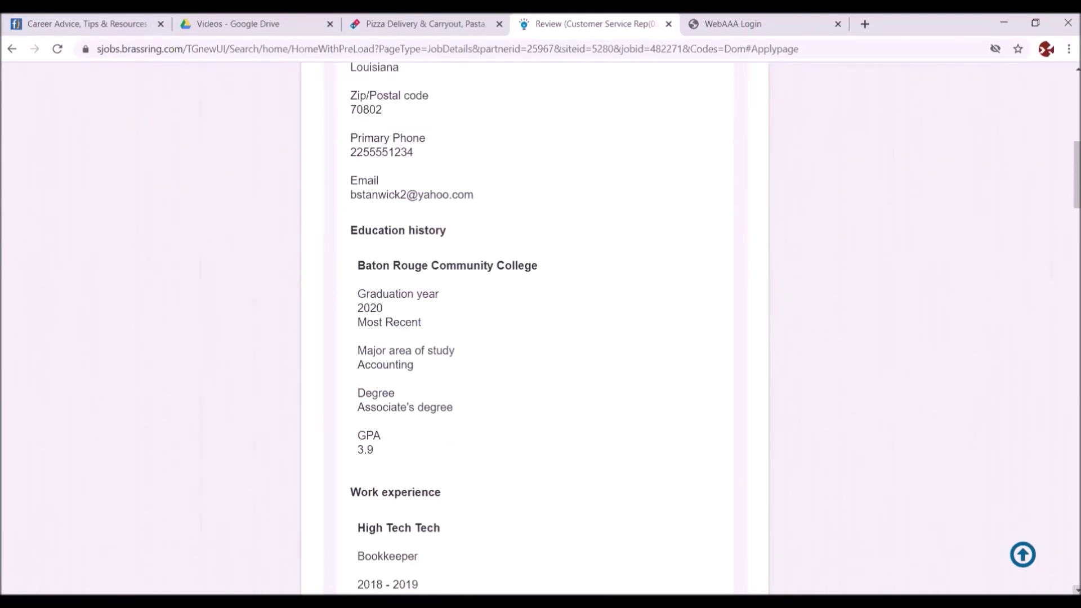
{"action": "scroll", "coordinate": [534, 326], "scroll_direction": "down", "scroll_amount": 4}
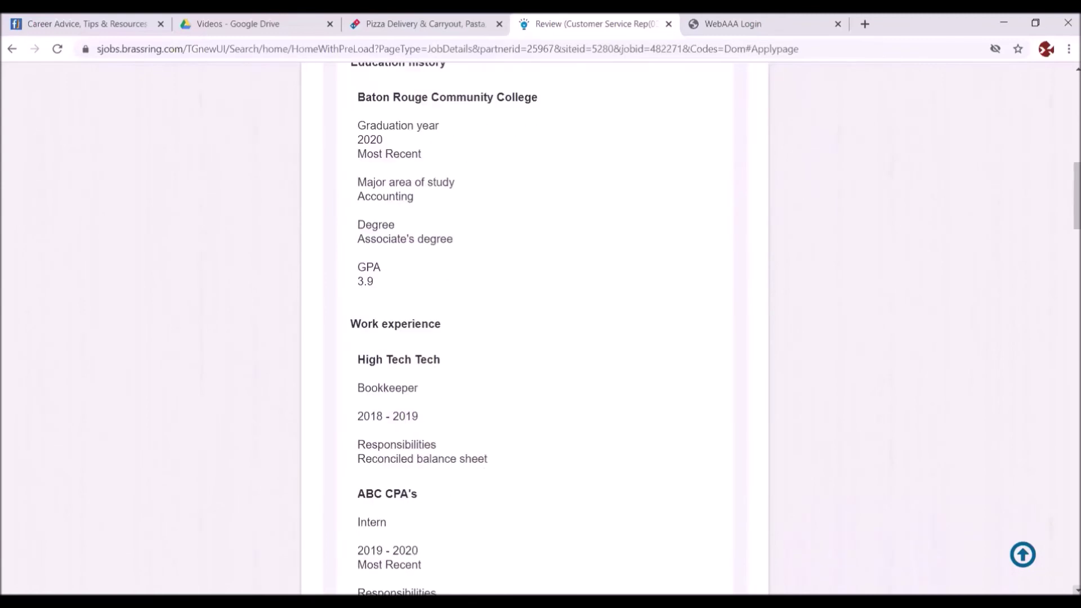
{"action": "scroll", "coordinate": [534, 326], "scroll_direction": "down", "scroll_amount": 5}
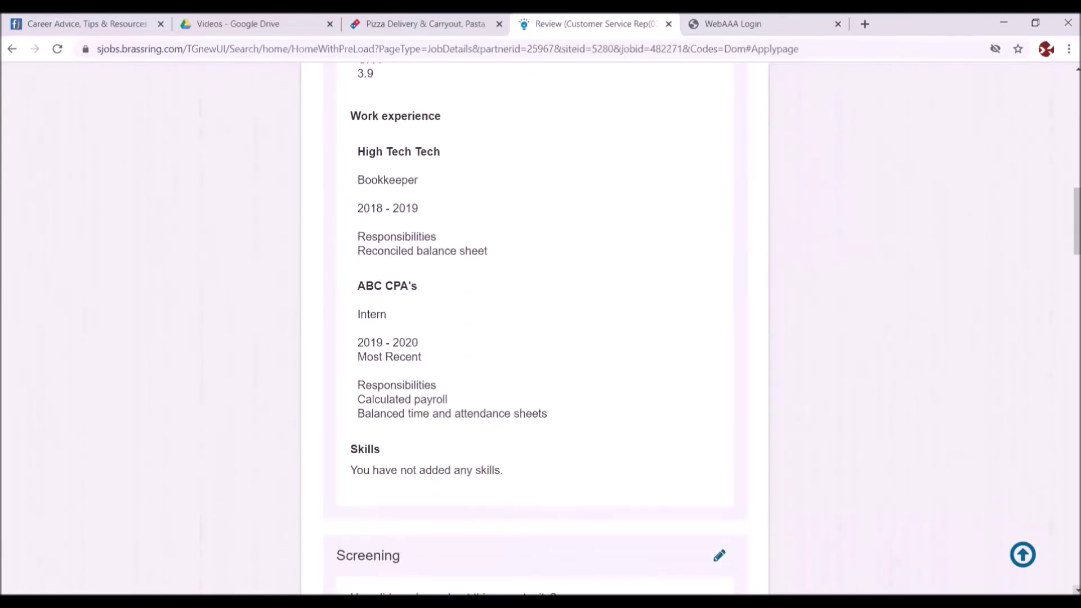
{"action": "scroll", "coordinate": [534, 327], "scroll_direction": "down", "scroll_amount": 5}
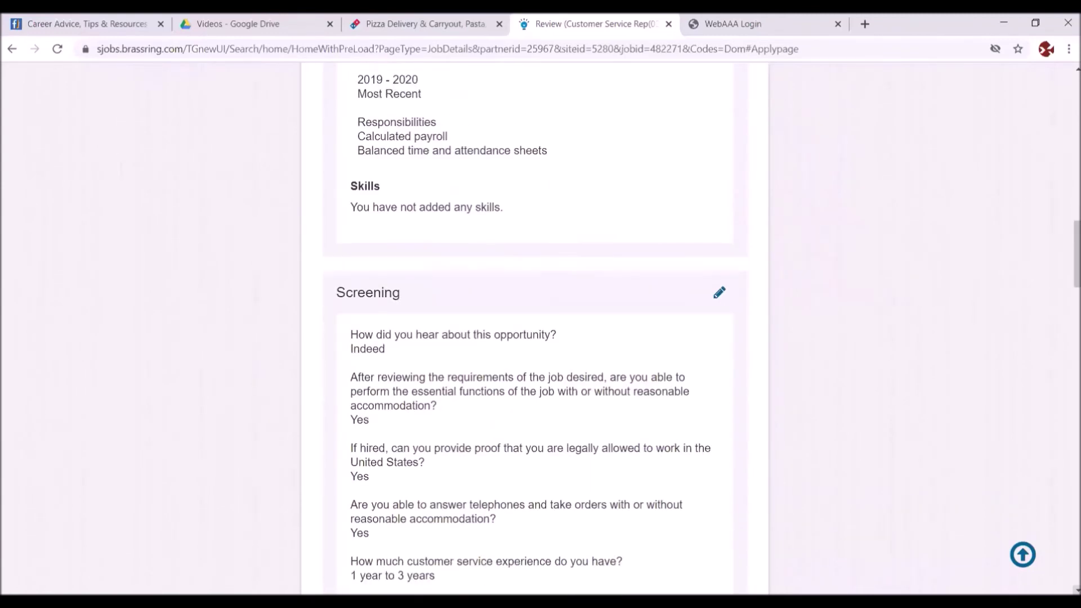
{"action": "scroll", "coordinate": [534, 327], "scroll_direction": "down", "scroll_amount": 1}
{"action": "scroll", "coordinate": [535, 327], "scroll_direction": "down", "scroll_amount": 5}
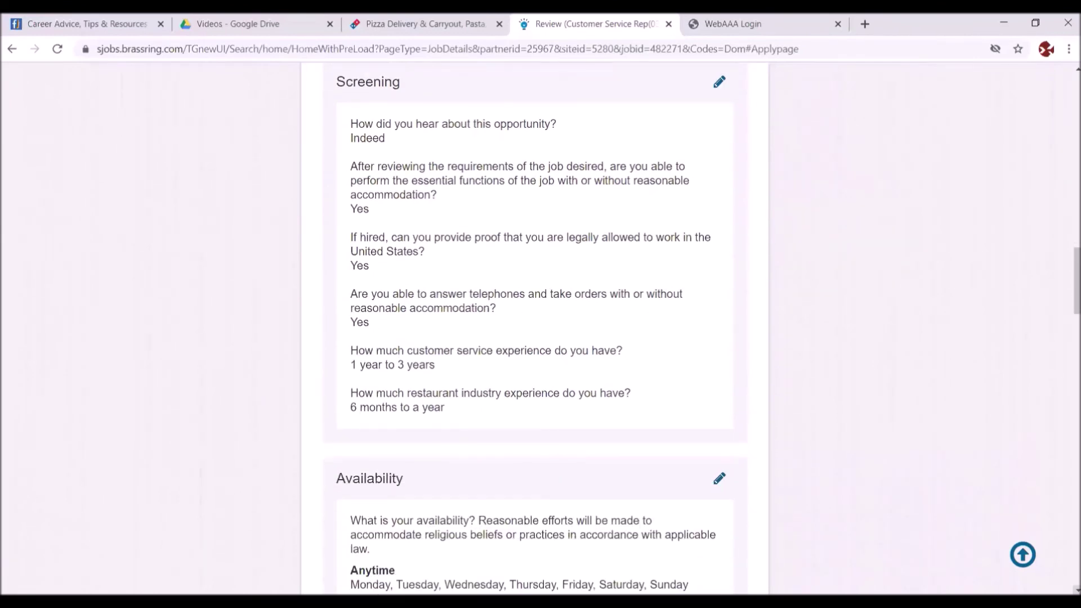
{"action": "scroll", "coordinate": [535, 326], "scroll_direction": "down", "scroll_amount": 4}
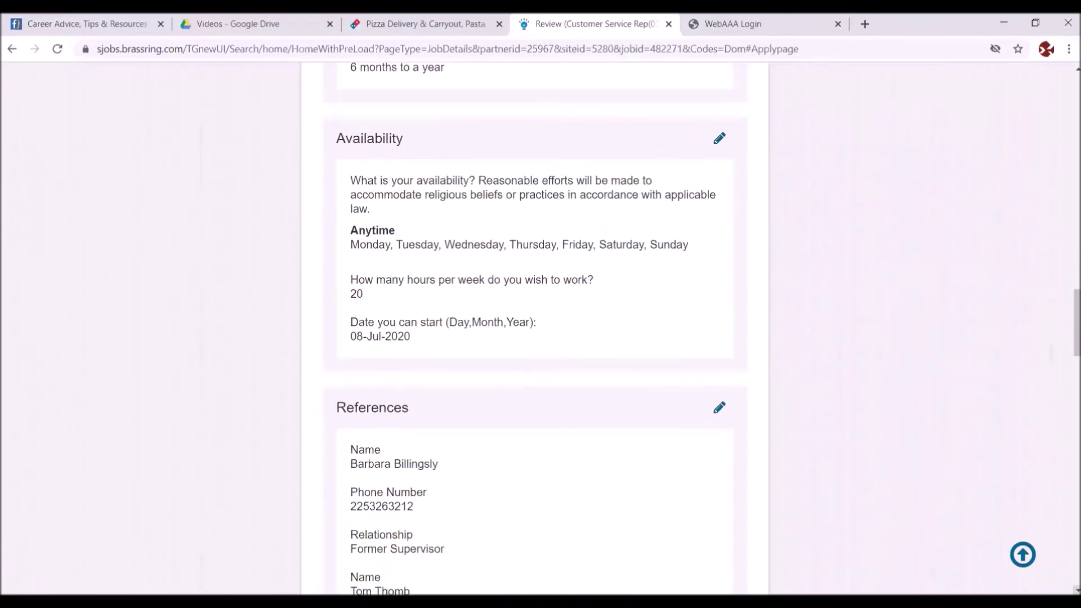
{"action": "scroll", "coordinate": [535, 326], "scroll_direction": "down", "scroll_amount": 4}
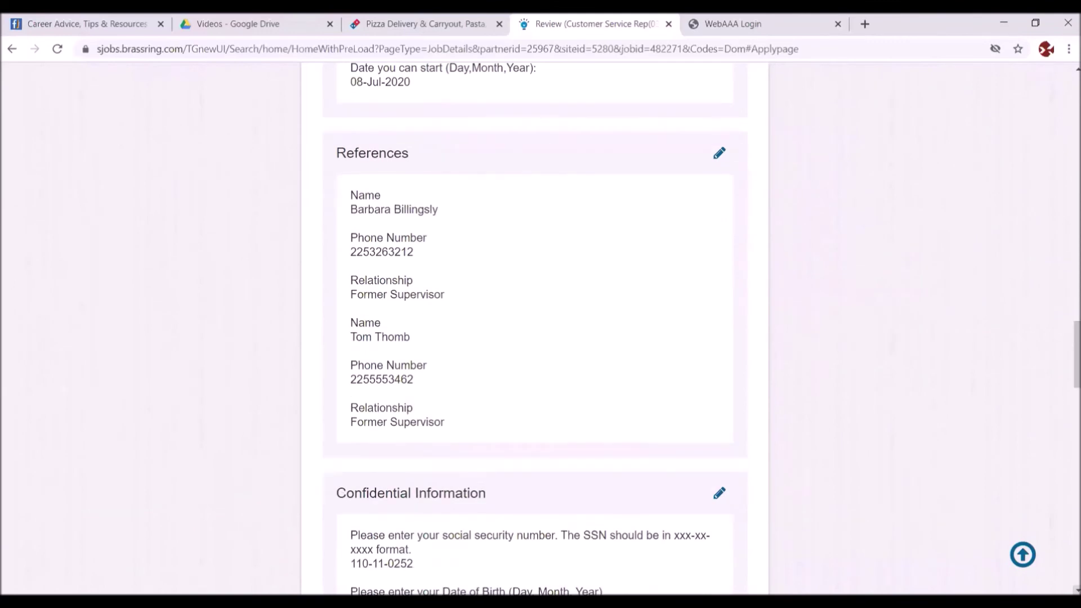
{"action": "scroll", "coordinate": [535, 327], "scroll_direction": "down", "scroll_amount": 4}
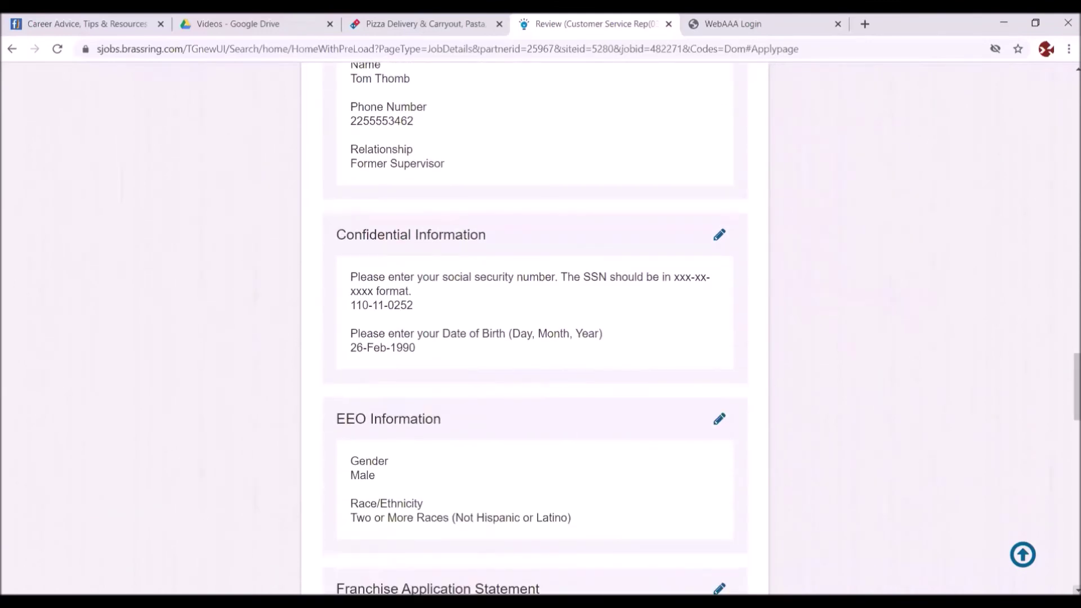
{"action": "scroll", "coordinate": [535, 326], "scroll_direction": "down", "scroll_amount": 5}
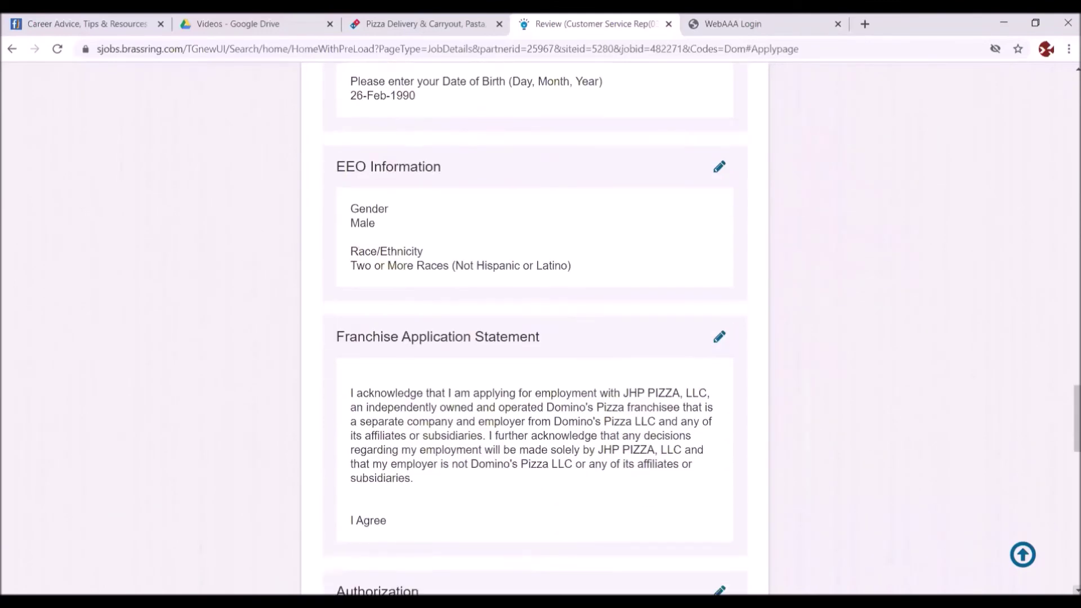
{"action": "scroll", "coordinate": [535, 326], "scroll_direction": "down", "scroll_amount": 6}
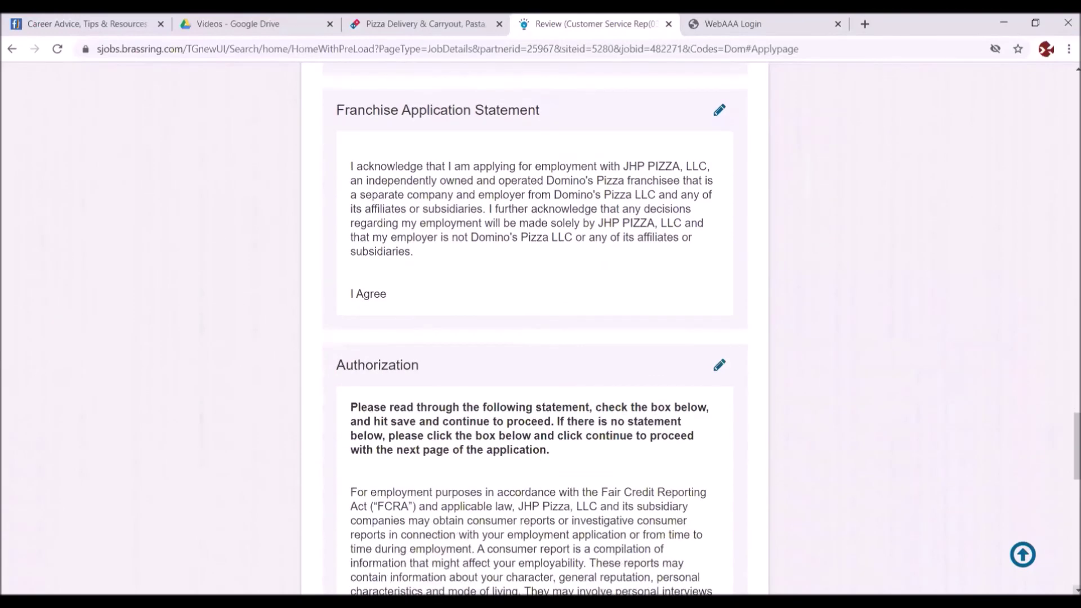
{"action": "scroll", "coordinate": [534, 326], "scroll_direction": "down", "scroll_amount": 8}
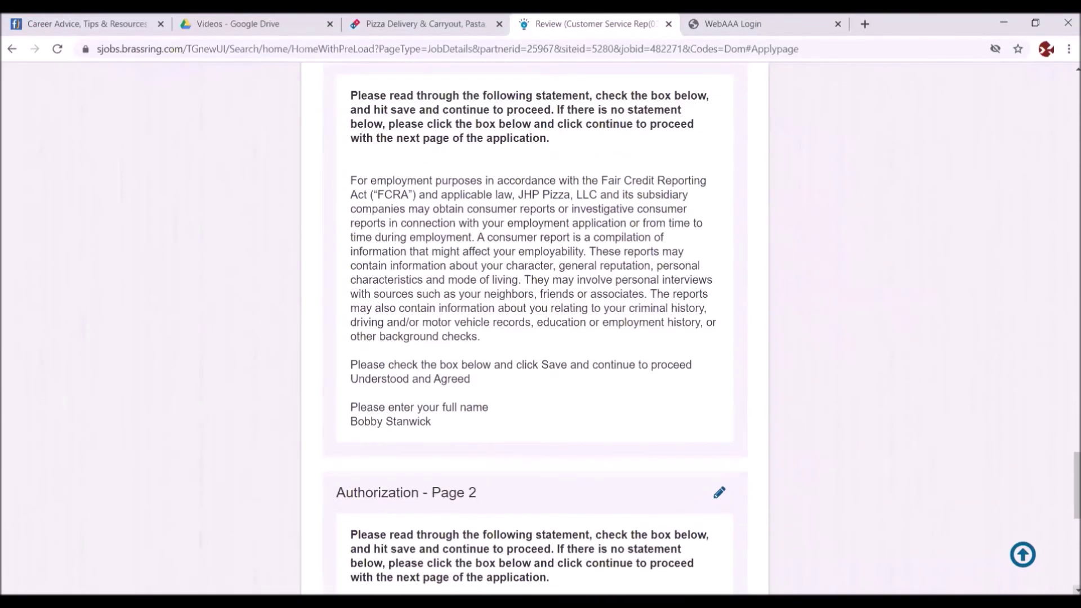
{"action": "scroll", "coordinate": [535, 327], "scroll_direction": "down", "scroll_amount": 2}
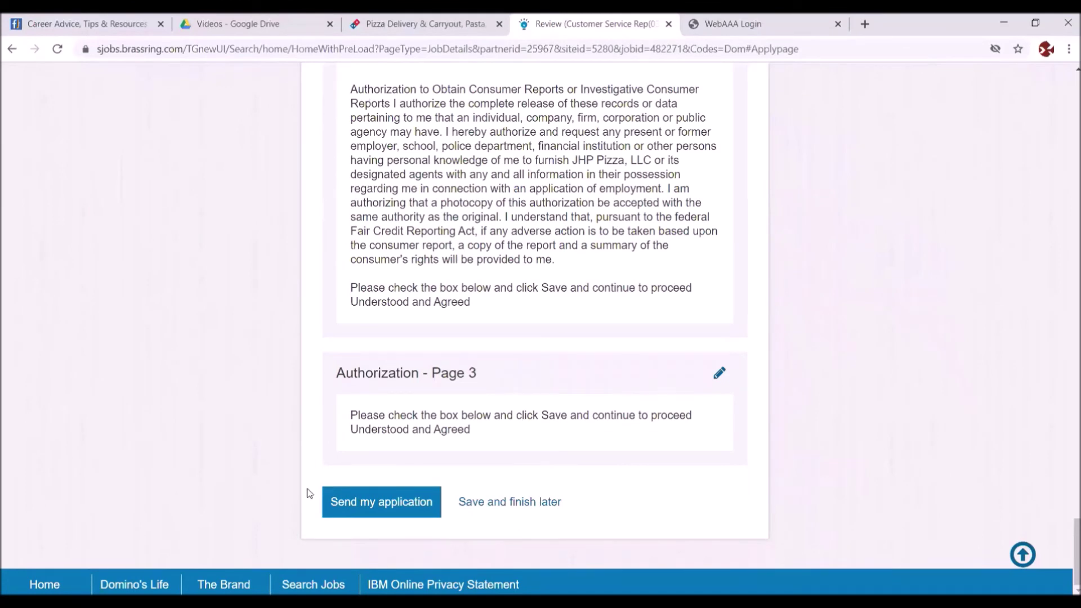
{"action": "left_click", "coordinate": [362, 503]}
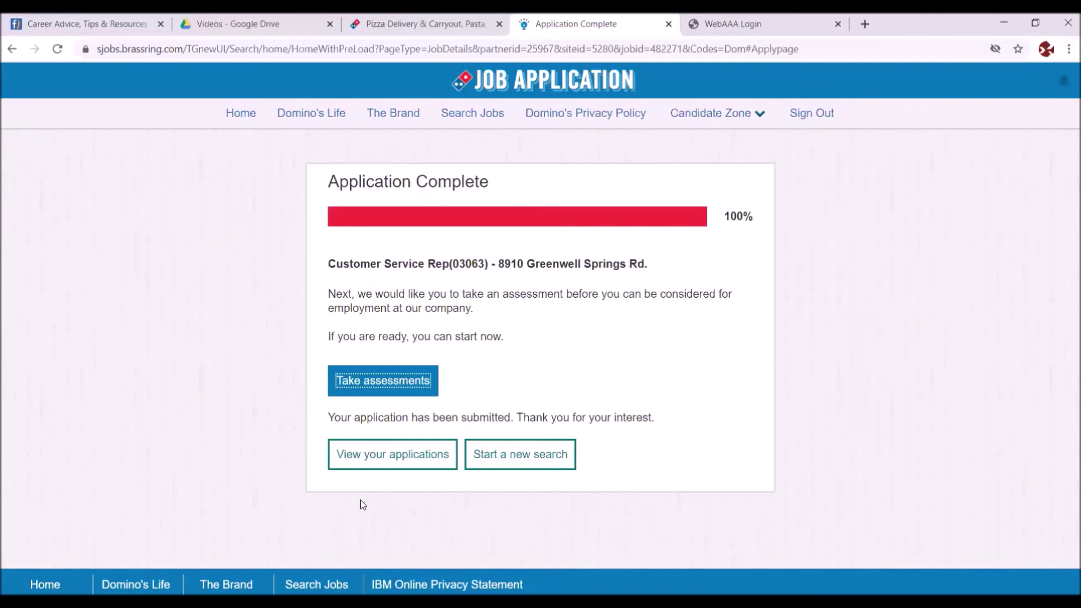
- Choose 'Take assessments' from the Application Complete page to list the IBM Hourly Assessment
{"action": "left_click", "coordinate": [398, 379]}
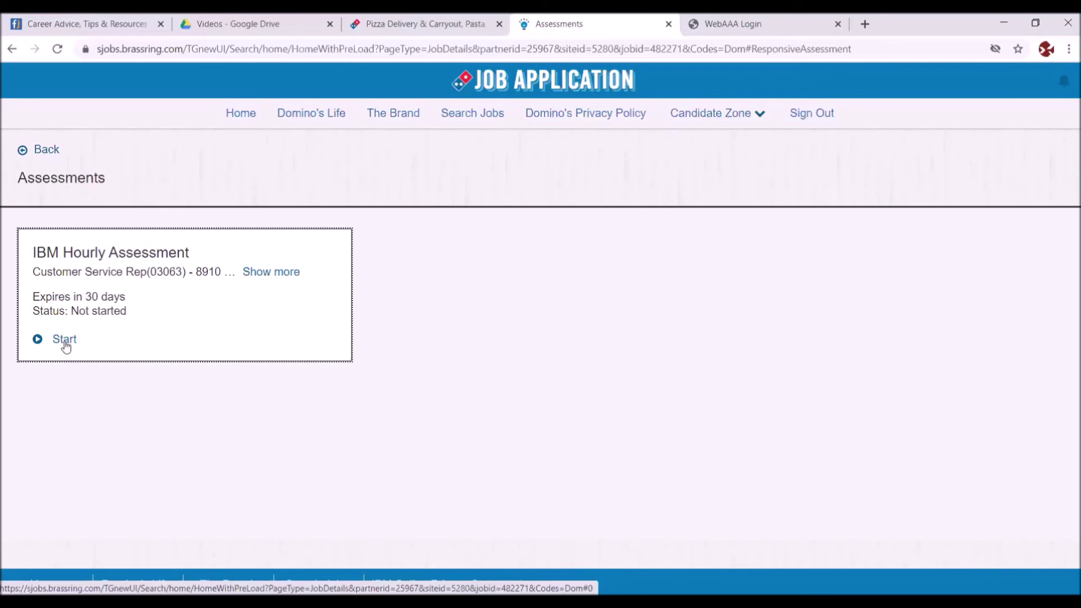
- Start the IBM Hourly Assessment in English(US) and scroll the disclaimer down to its agree buttons
{"action": "left_click", "coordinate": [64, 339]}
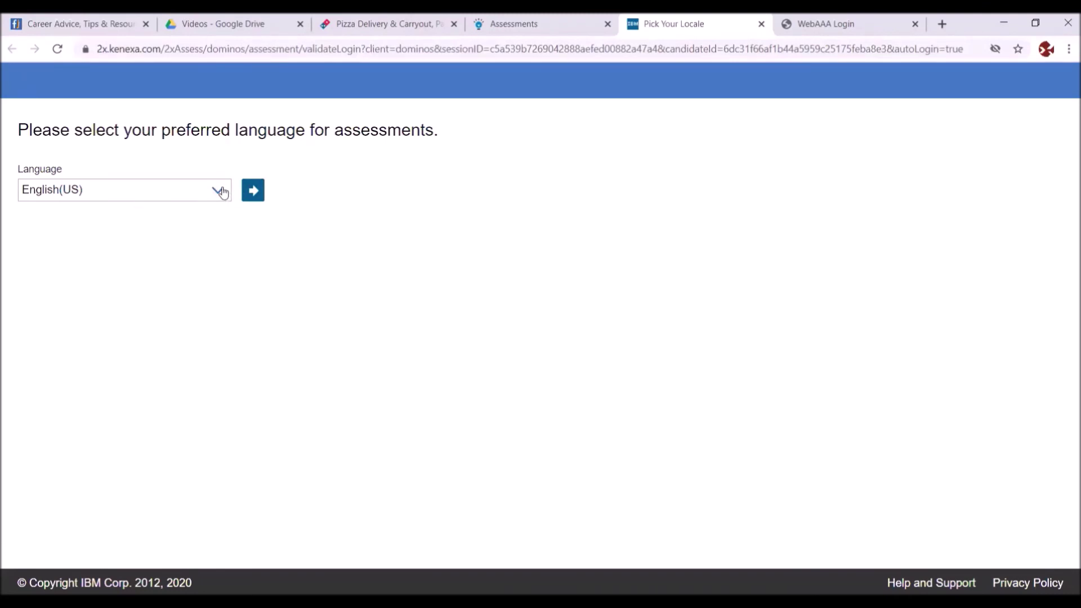
{"action": "left_click", "coordinate": [253, 190]}
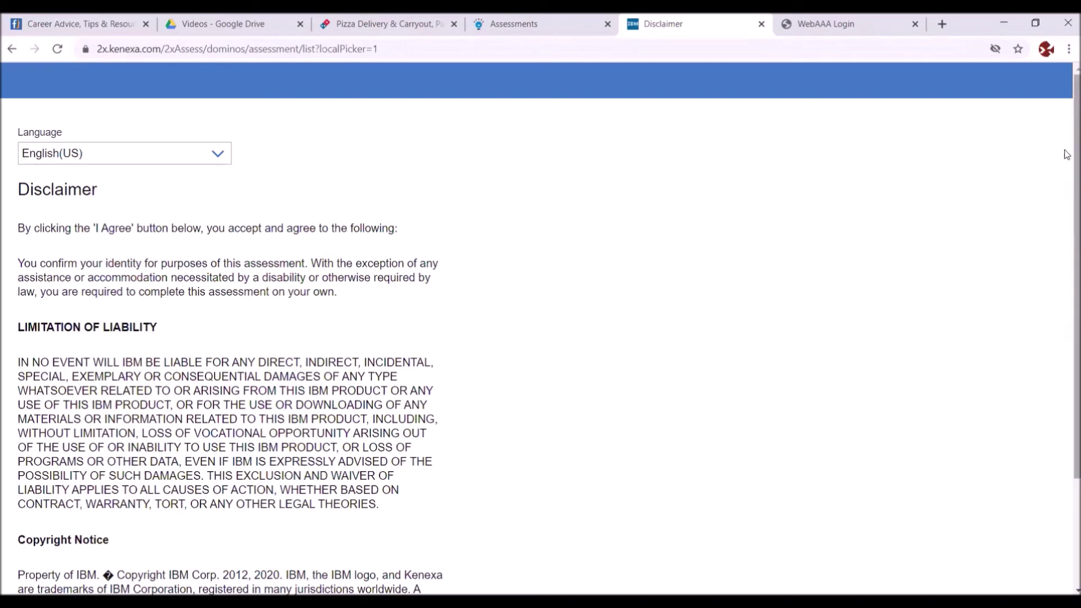
{"action": "left_click_drag", "start_coordinate": [1068, 188], "coordinate": [1068, 286]}
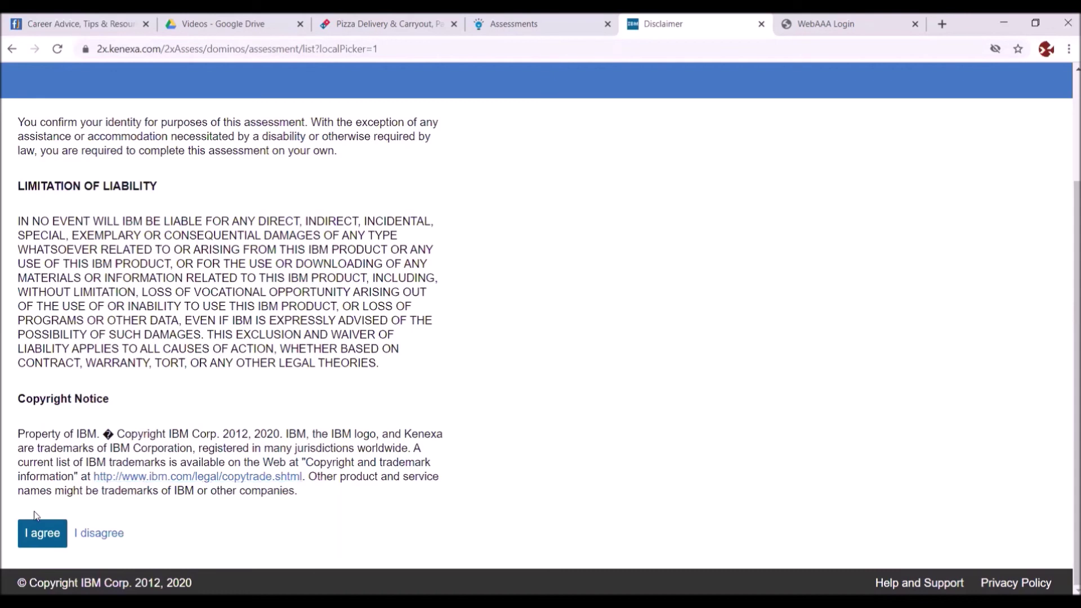
- Accept the assessment disclaimer and move past the Introduction into the first section
{"action": "left_click", "coordinate": [32, 536]}
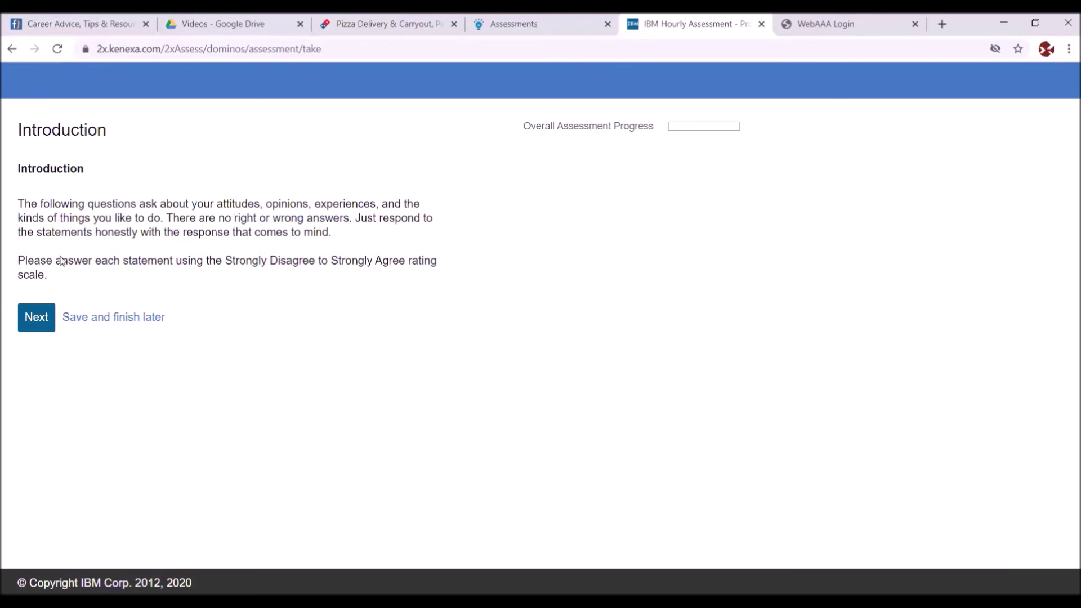
{"action": "left_click", "coordinate": [35, 319]}
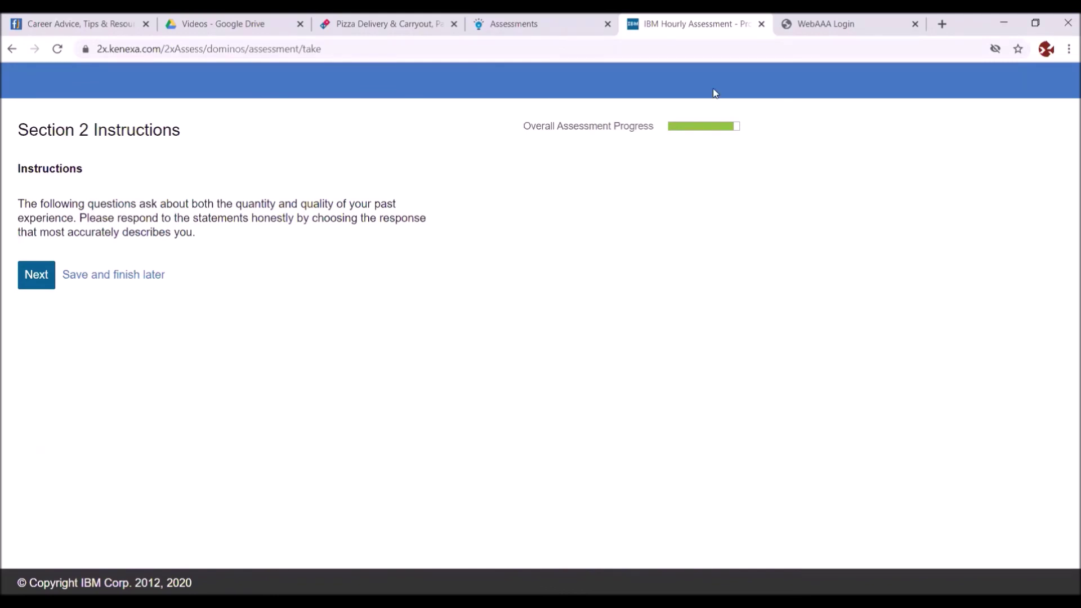
- Answer the six Section 2 questions, ending with '1 - 2 years', and finish the assessment
{"action": "mouse_move", "coordinate": [703, 131]}
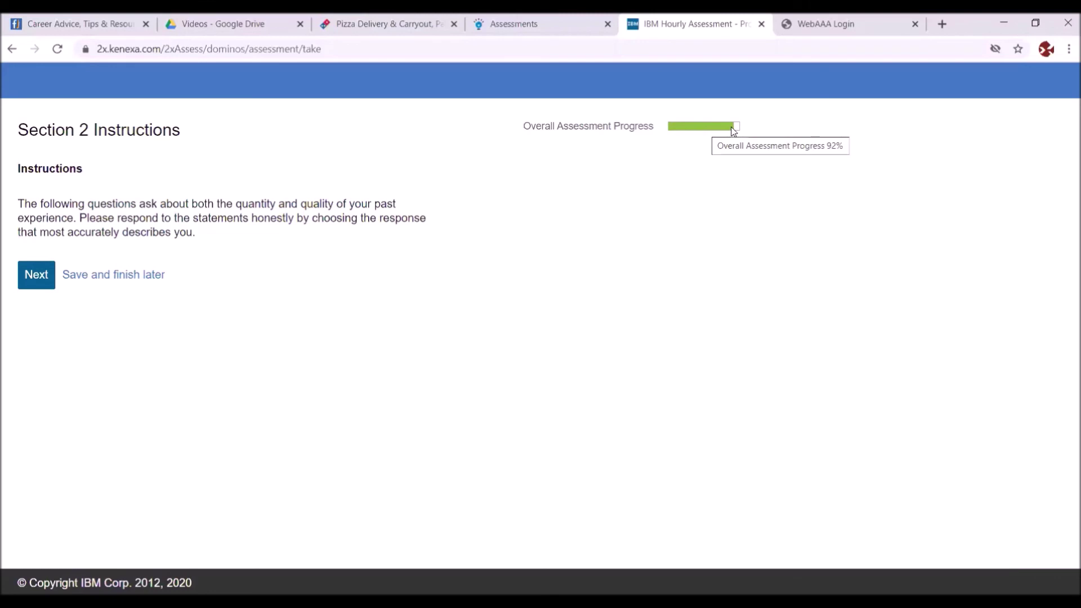
{"action": "left_click", "coordinate": [31, 274]}
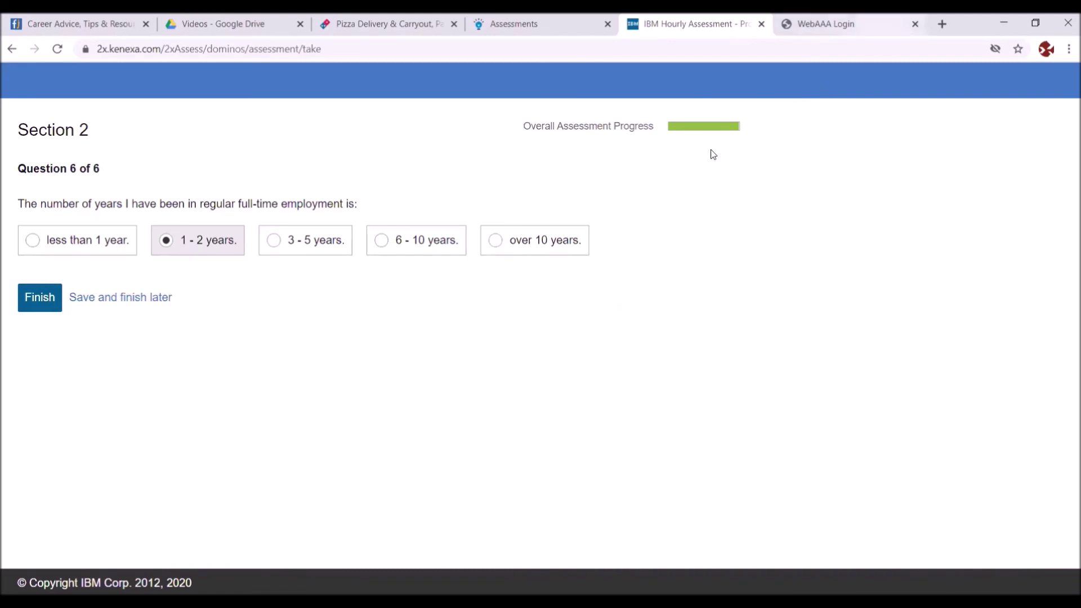
{"action": "mouse_move", "coordinate": [737, 130]}
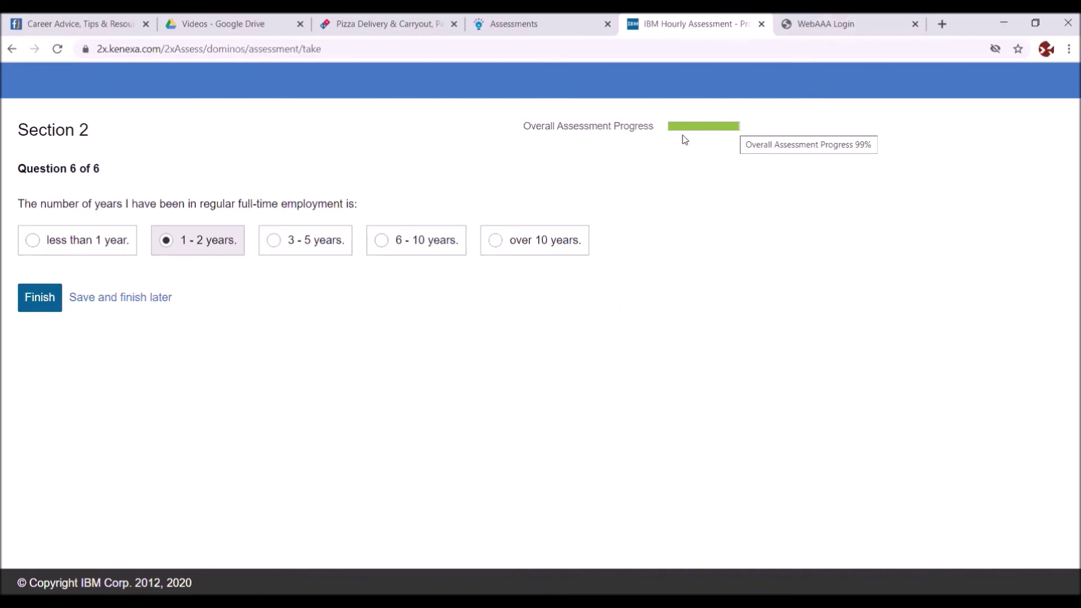
{"action": "left_click", "coordinate": [39, 298]}
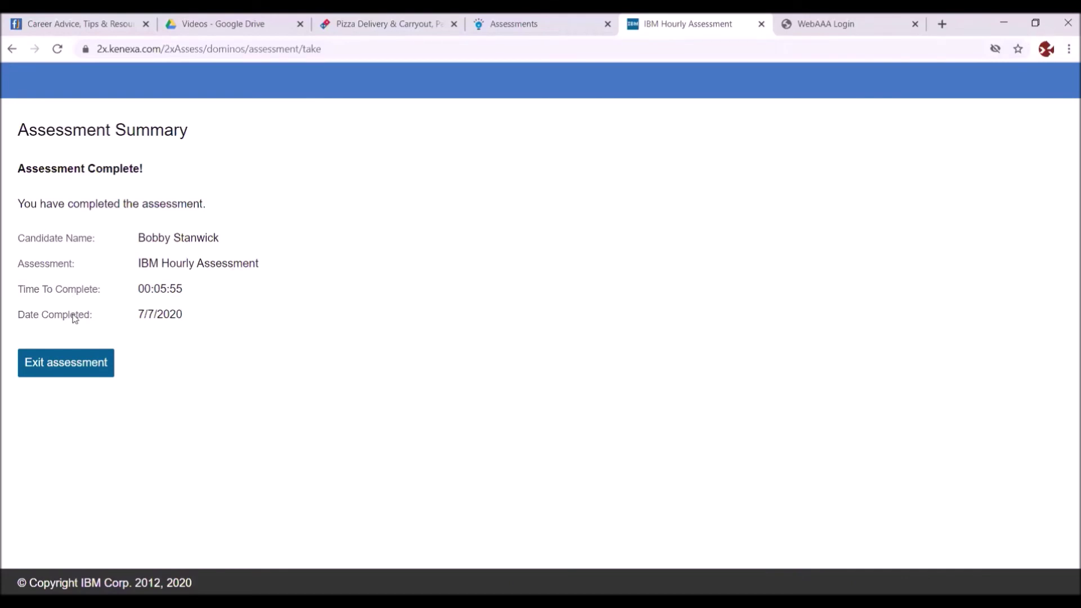
- Exit the Assessment Summary to return to the Domino's Careers Assessments page
{"action": "left_click", "coordinate": [58, 363]}
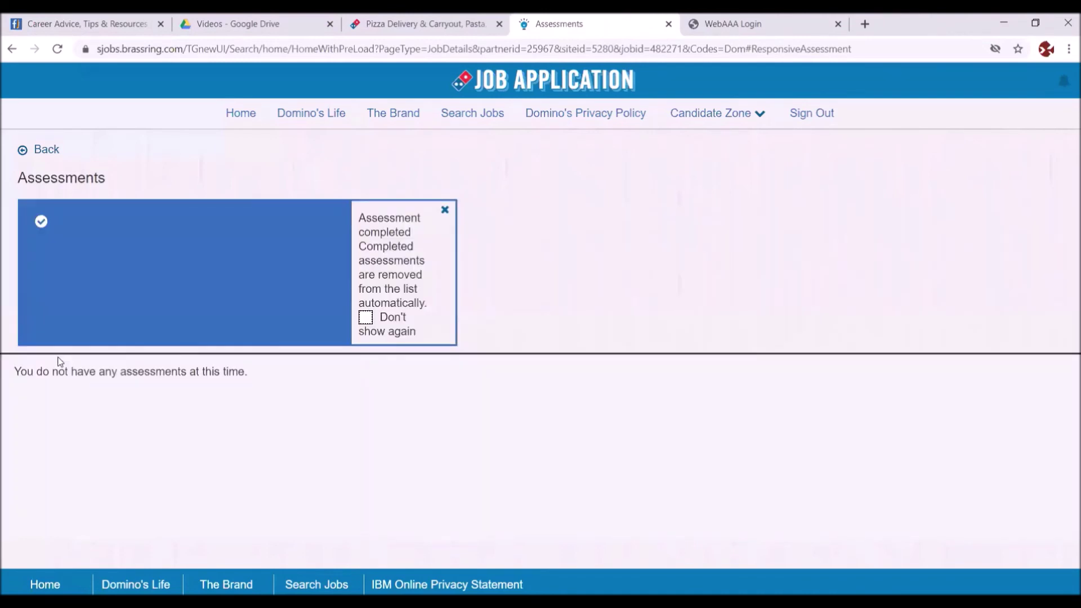